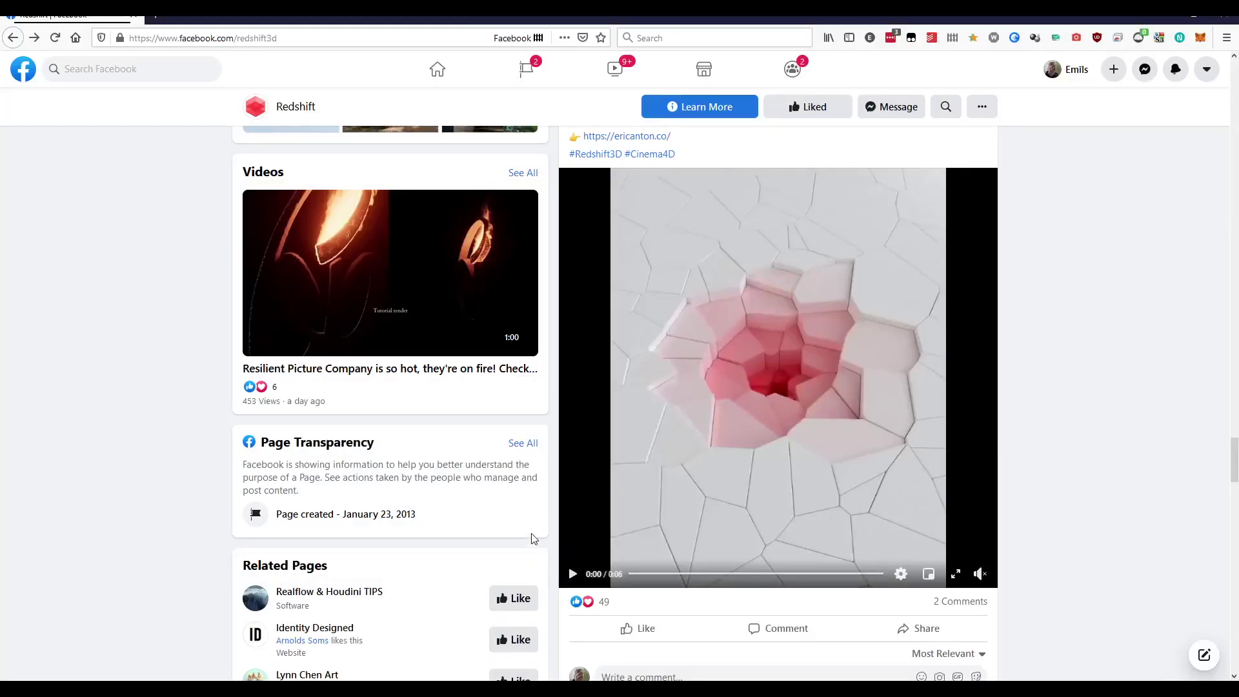
Step: Play the Redshift post's reference video of tiles sinking into a red hole, pausing at 0:02
click(571, 576)
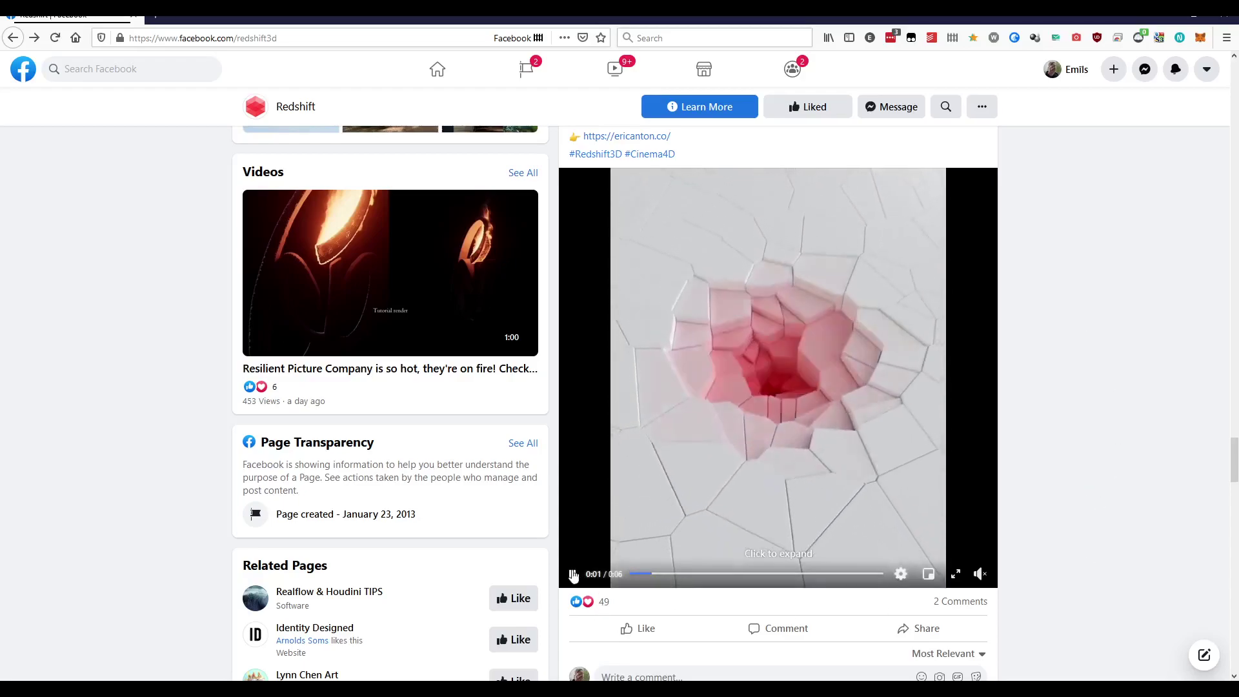
click(572, 575)
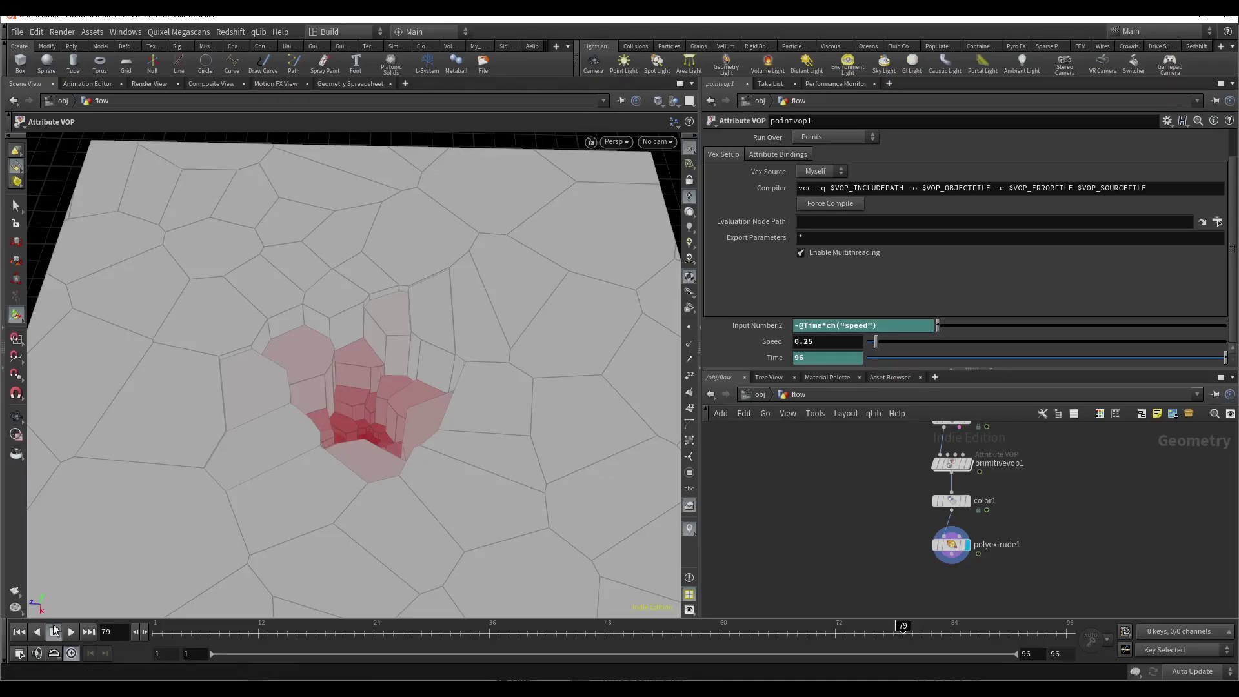
Step: Preview the red-crater animation, stop at frame 25, and return to object level
click(71, 632)
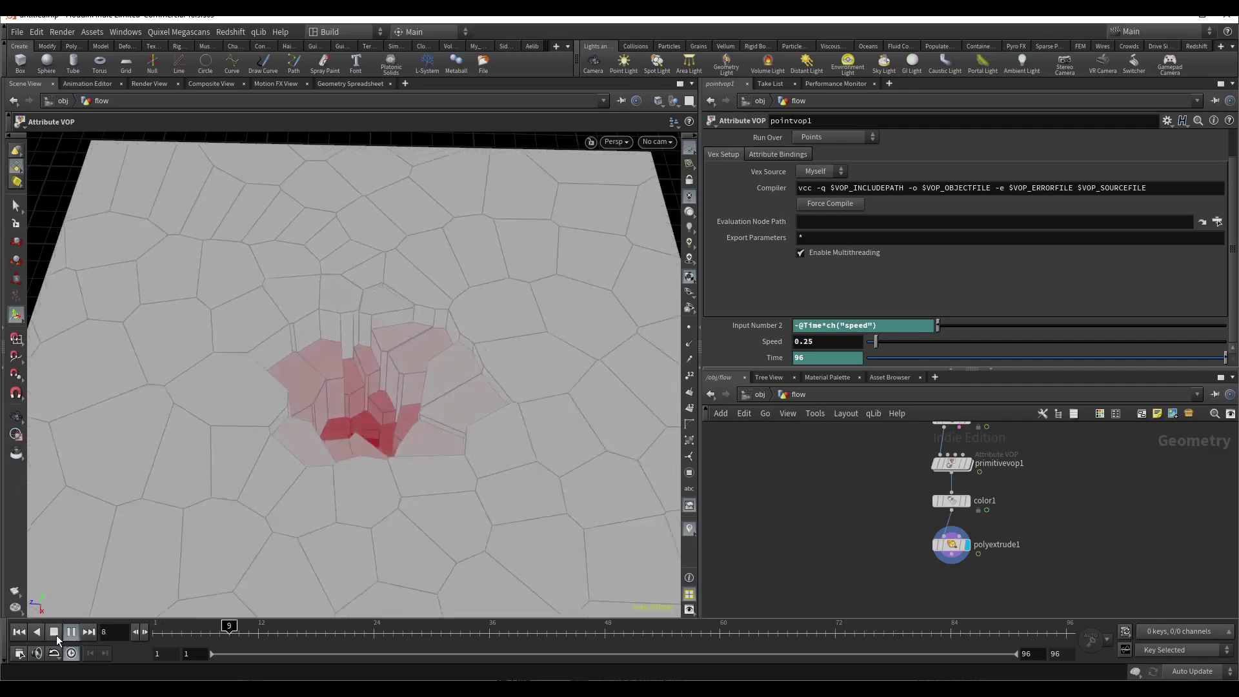
click(54, 633)
click(758, 393)
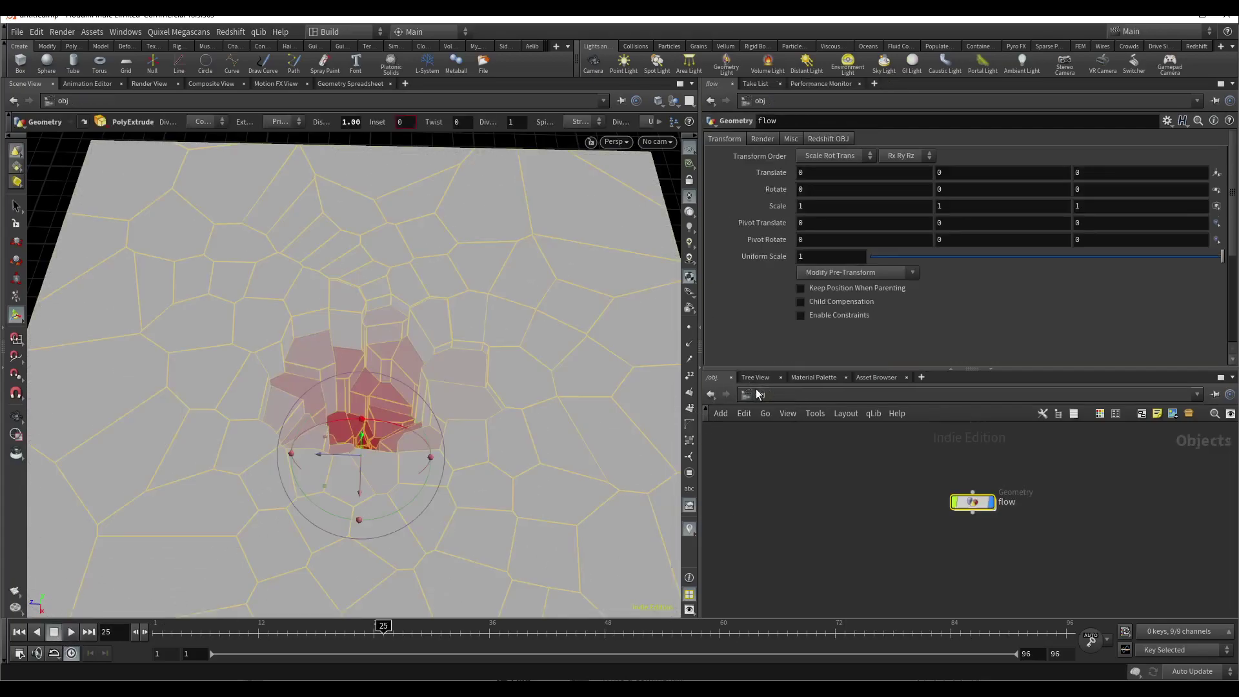
click(855, 495)
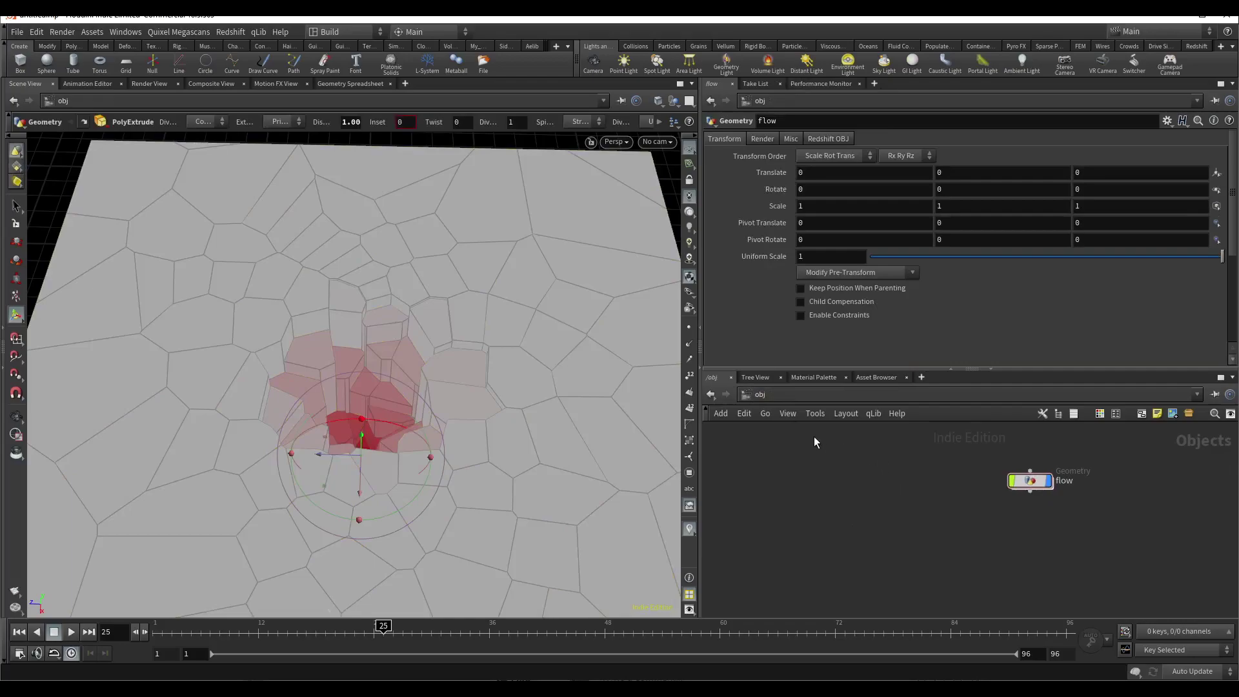
Step: Hide the flow object and create line_object1 at the origin, then go inside it
click(1047, 481)
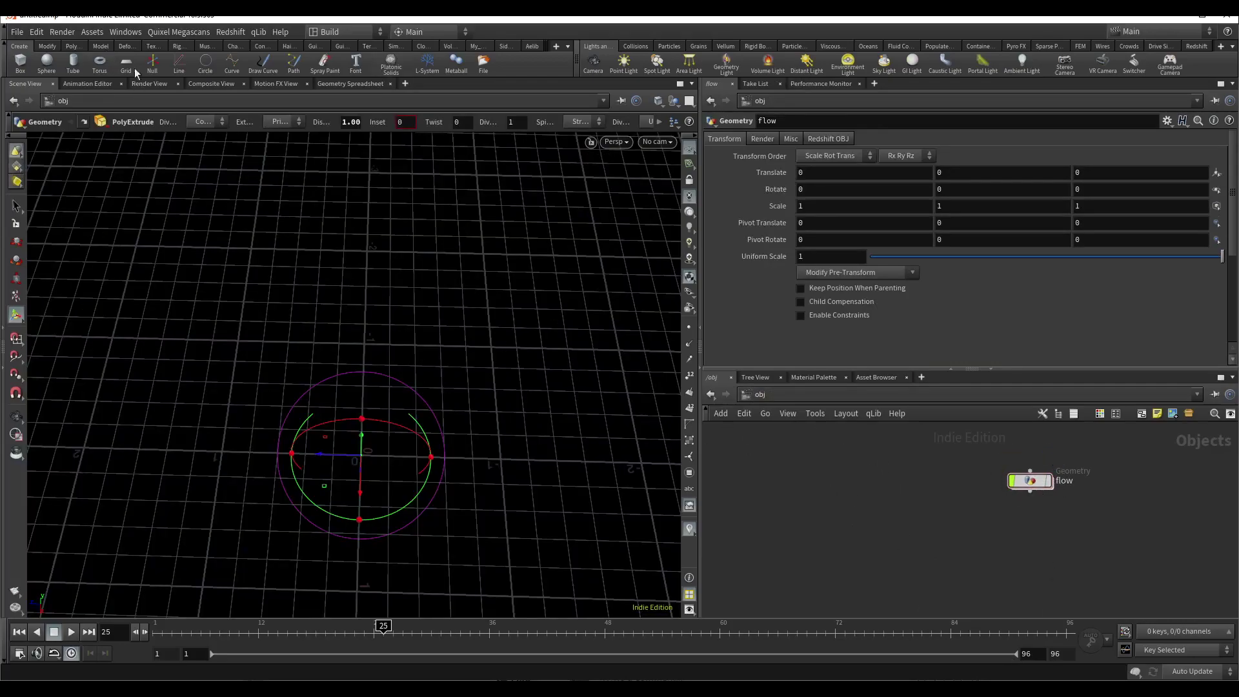
click(178, 63)
key(Return)
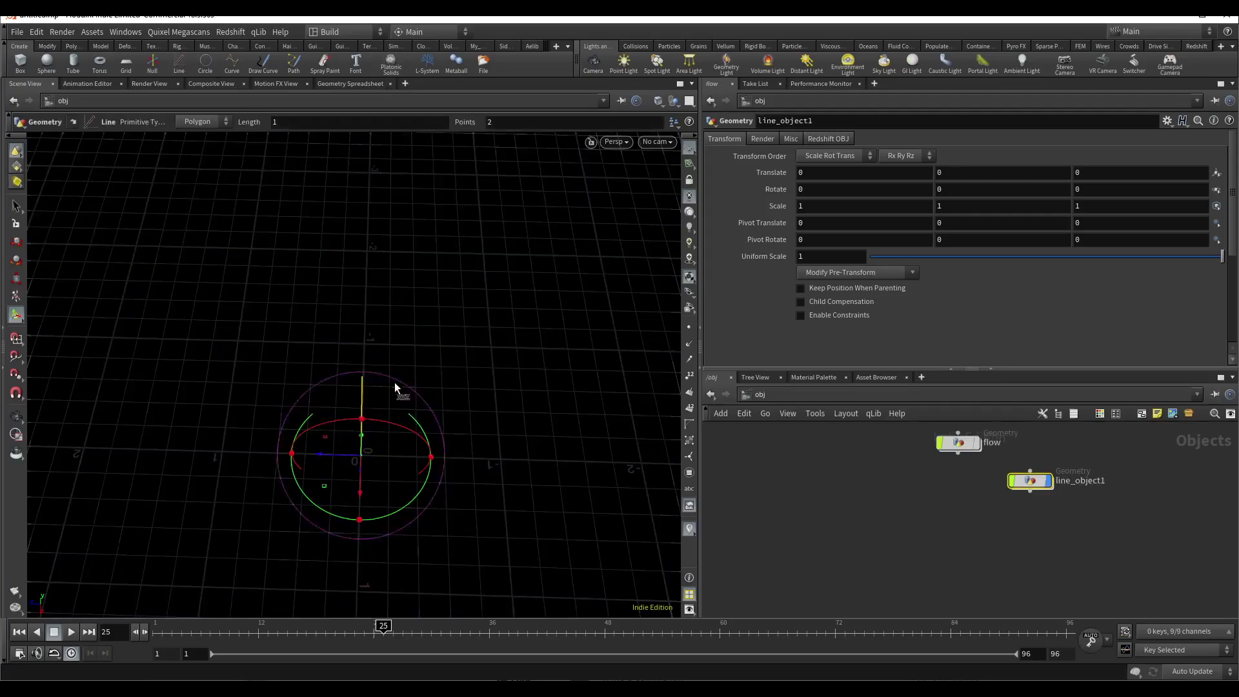
drag(1030, 481, 810, 480)
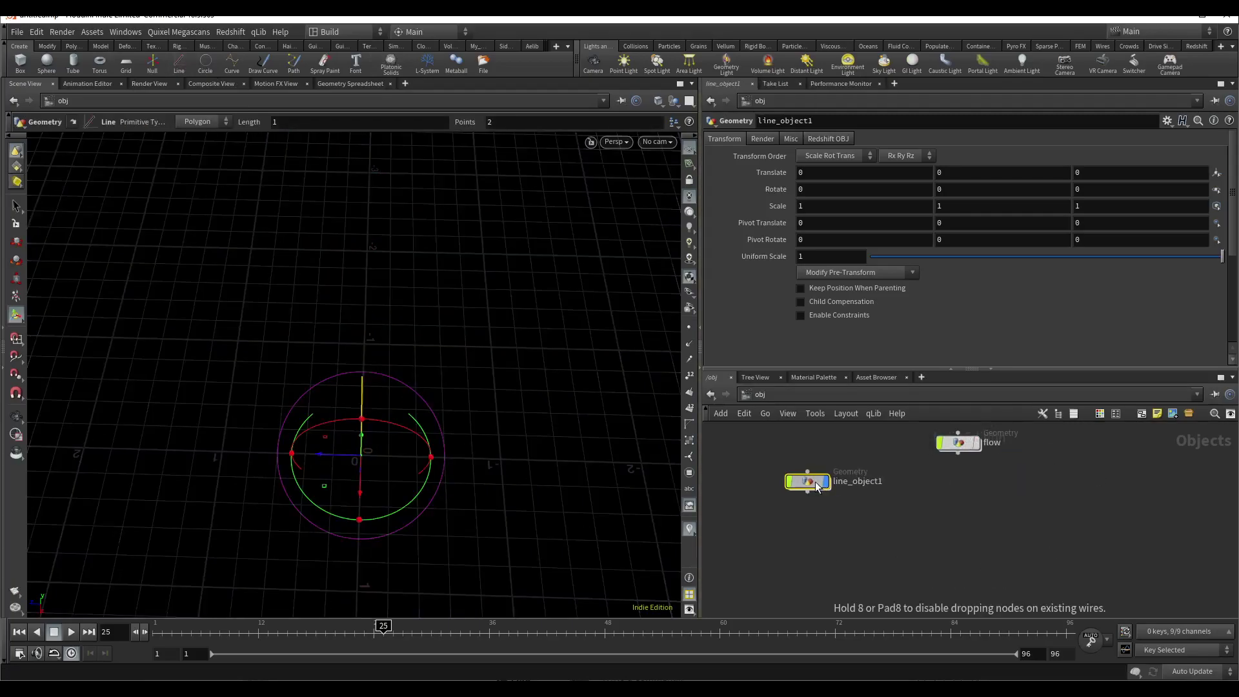
double_click(817, 486)
Step: Set line1's Direction to 0, 0, 1 so the line points along Z
mouse_move(219, 400)
mouse_down()
mouse_move(215, 309)
mouse_move(238, 413)
mouse_up()
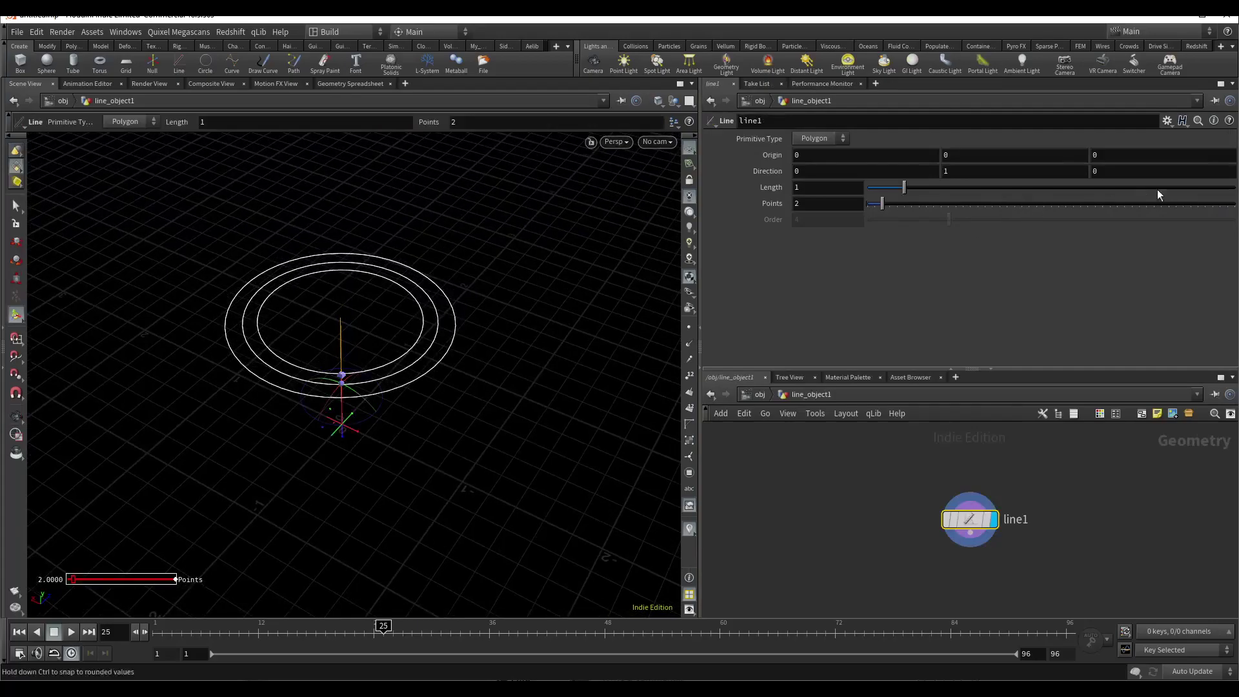
click(971, 172)
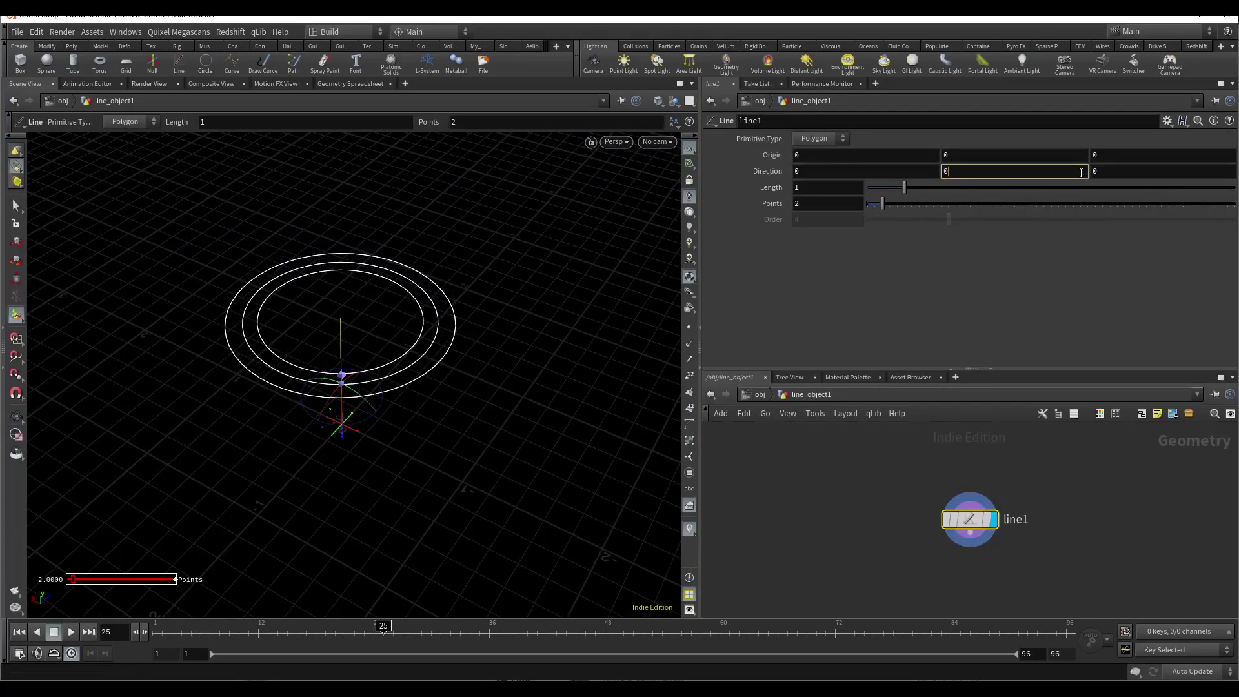
key(Tab)
text(1)
key(Return)
key(Escape)
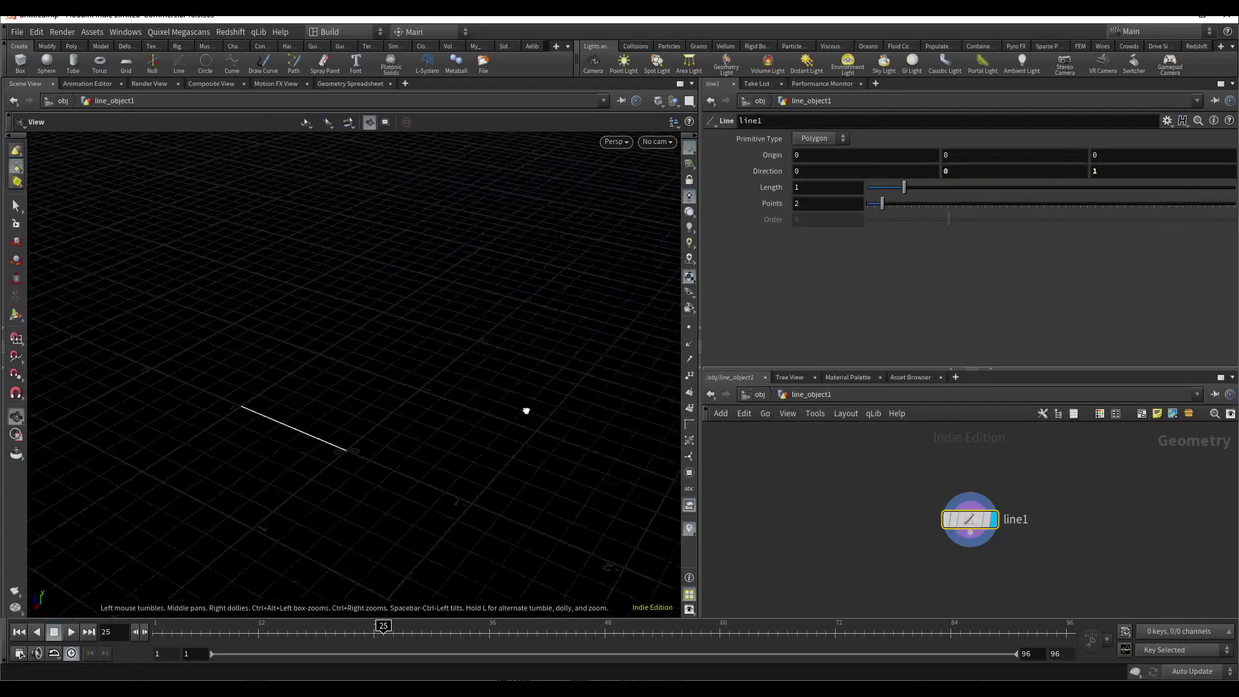
Step: Add a Copy and Transform node (copy1) below line1 and wire line1 into it
key(Tab)
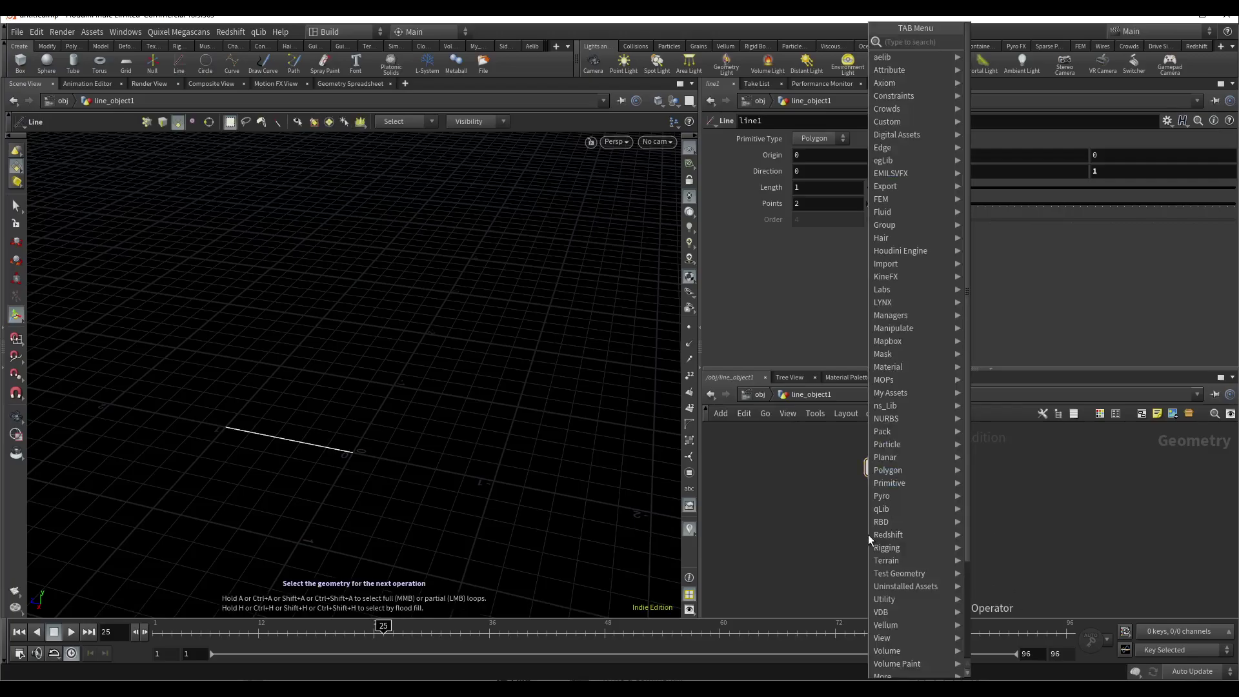
text(cip)
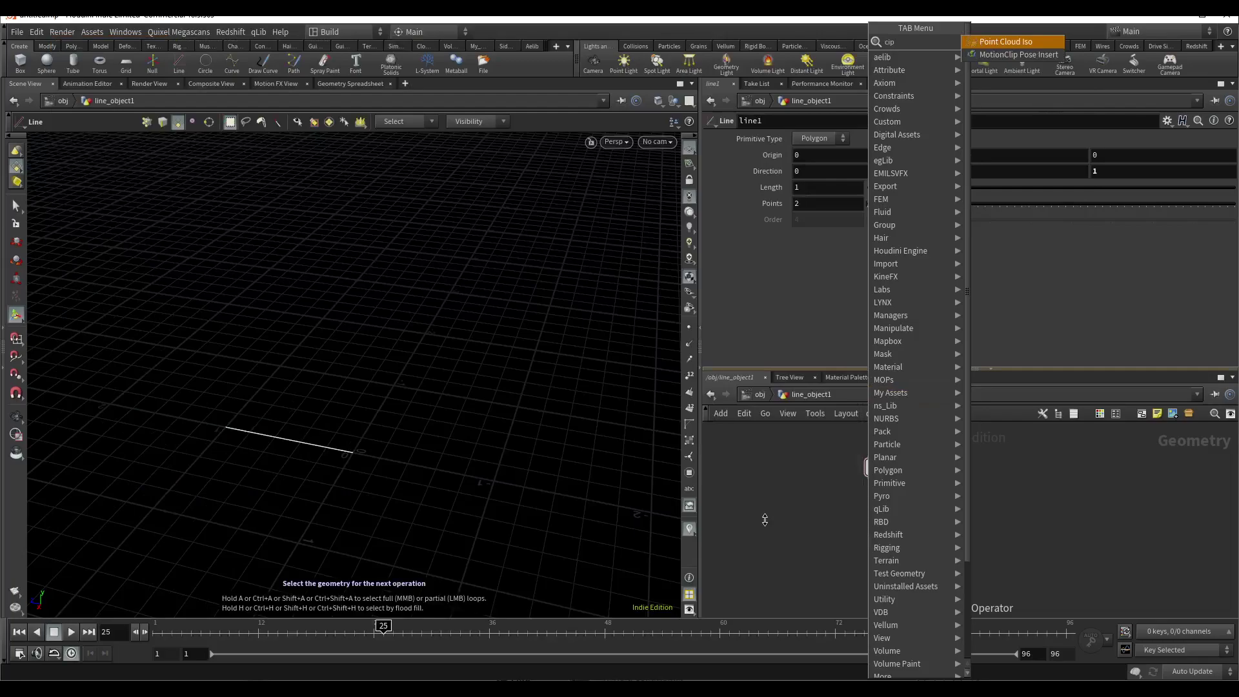
key(Escape)
key(Tab)
text(cop)
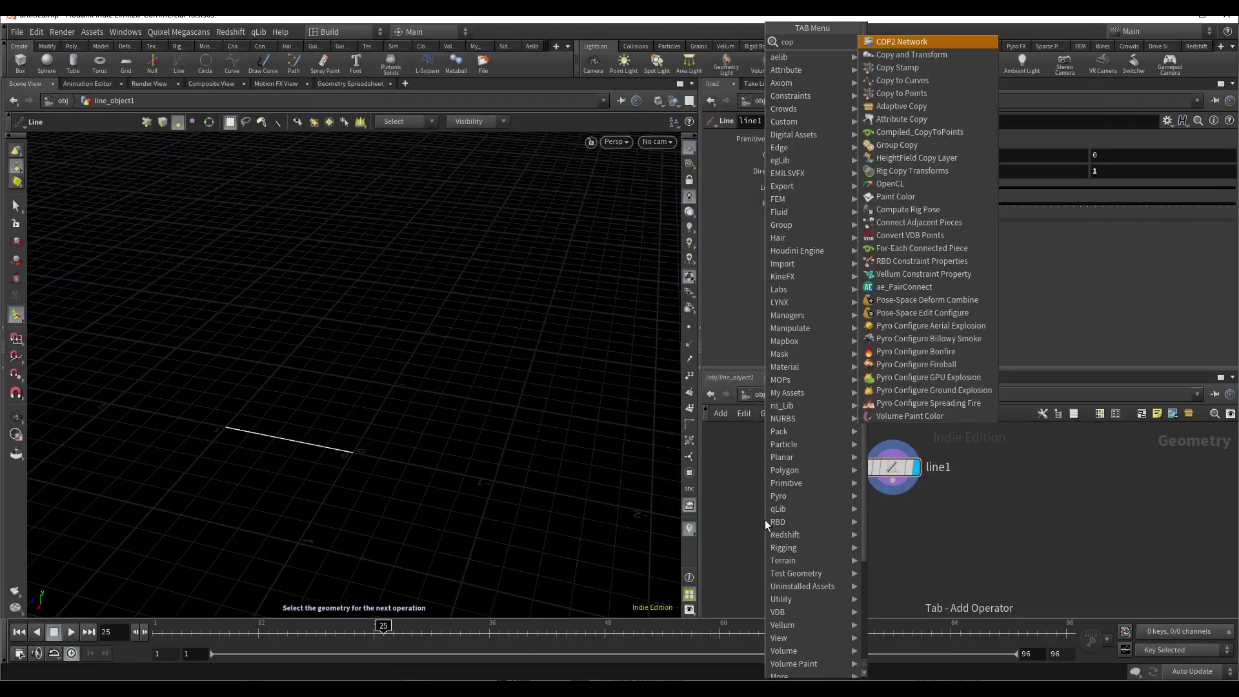
key(Down)
key(Down)
key(Up)
key(Return)
click(893, 501)
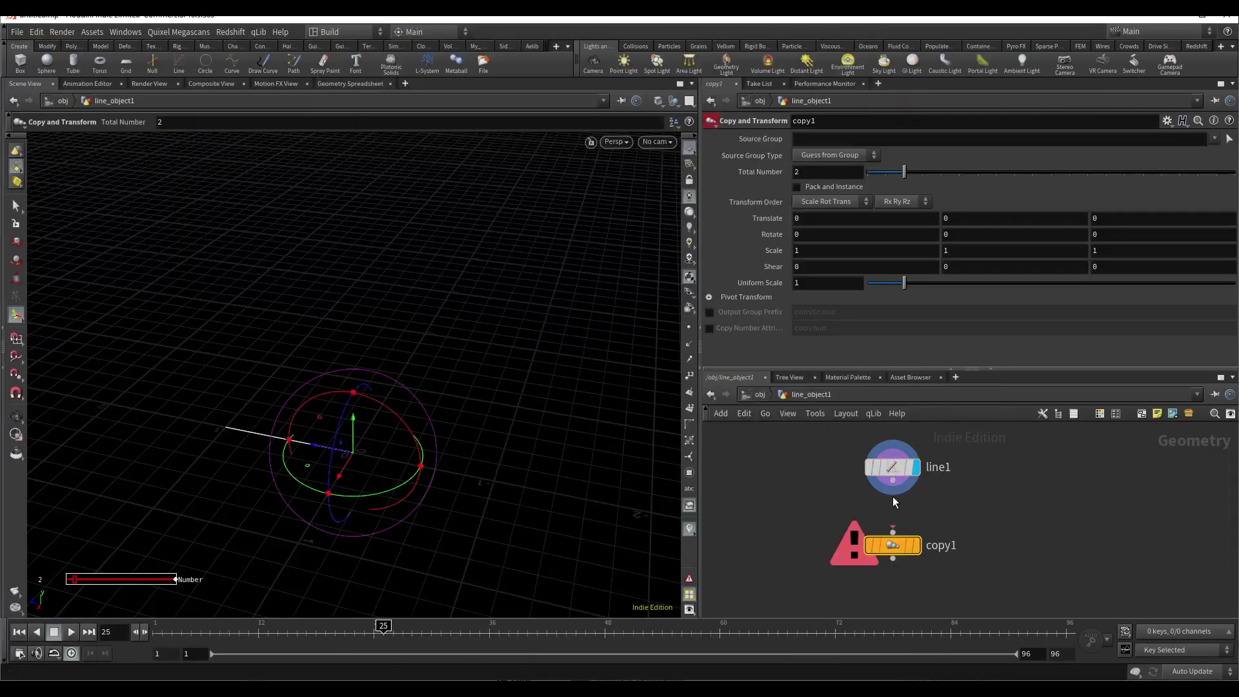
drag(892, 481, 892, 531)
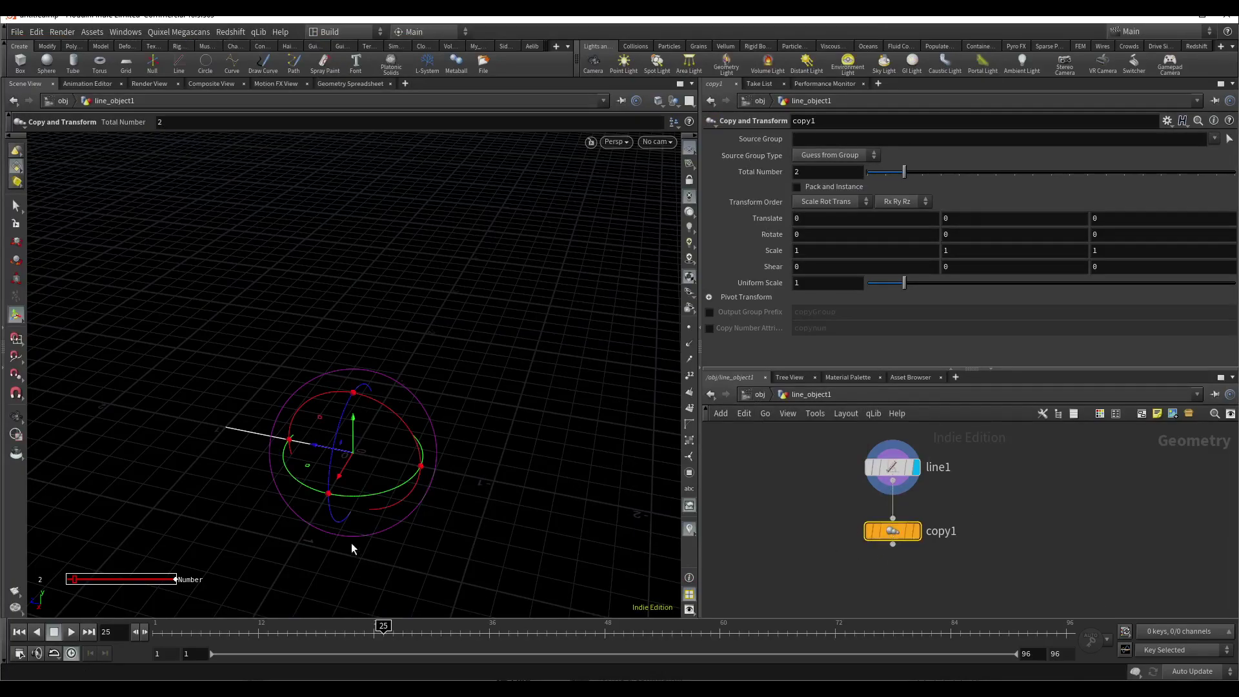
Step: Set copy1's Rotate Y to 360/ch("ncy") and Total Number to 7, fanning lines in a circle
right_click(765, 169)
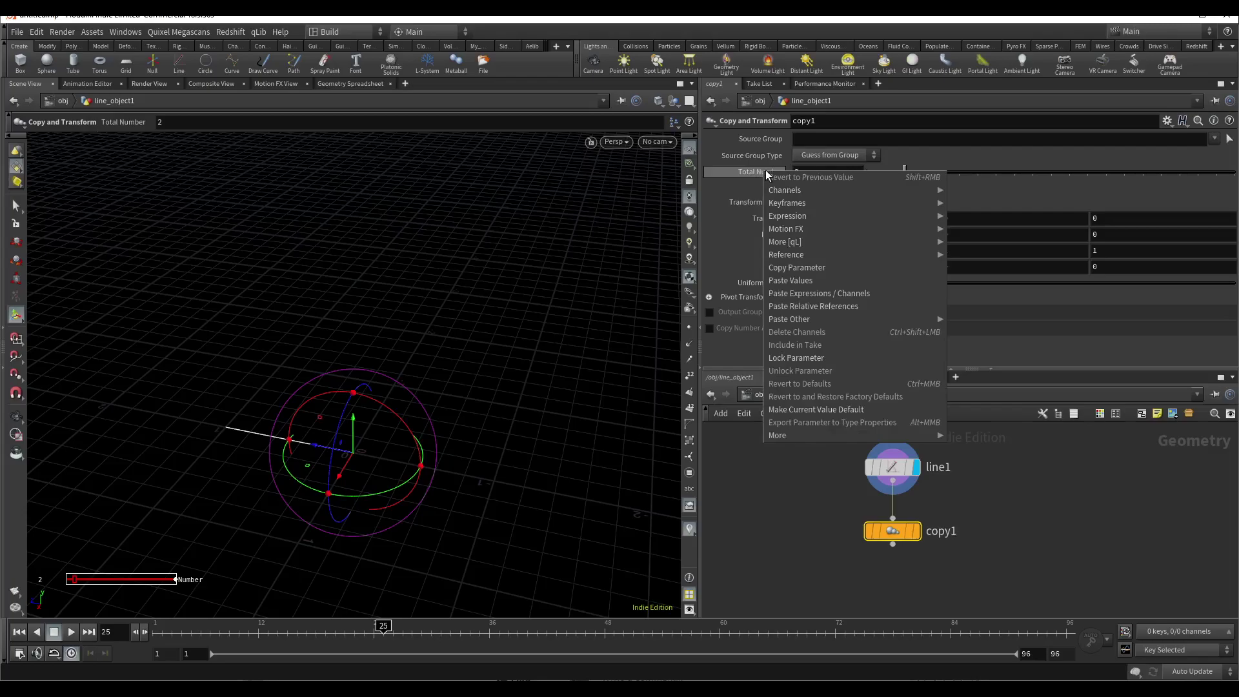
click(796, 273)
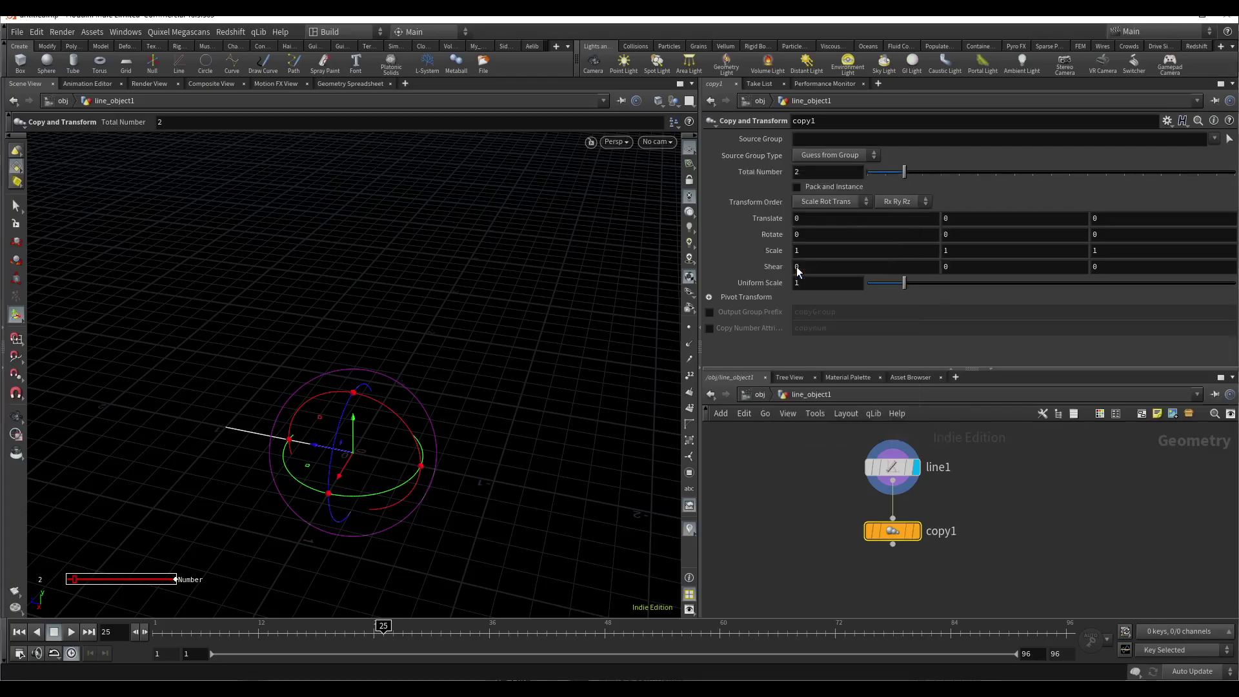
click(975, 234)
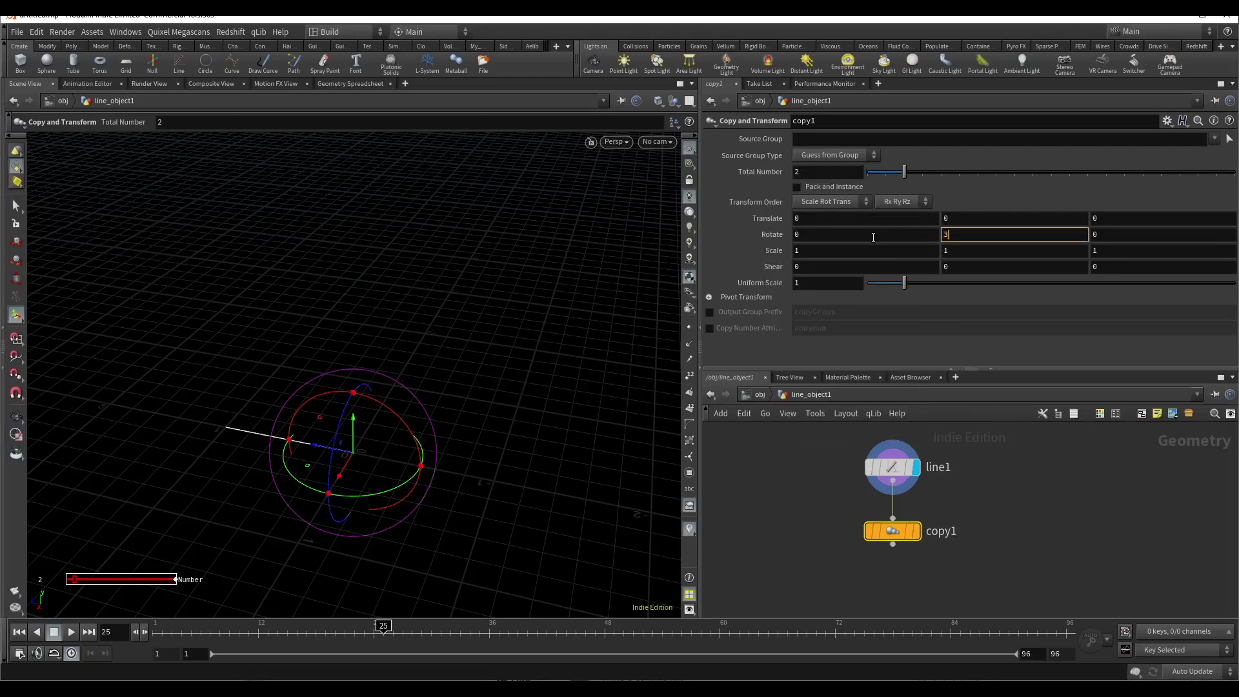
text(360/)
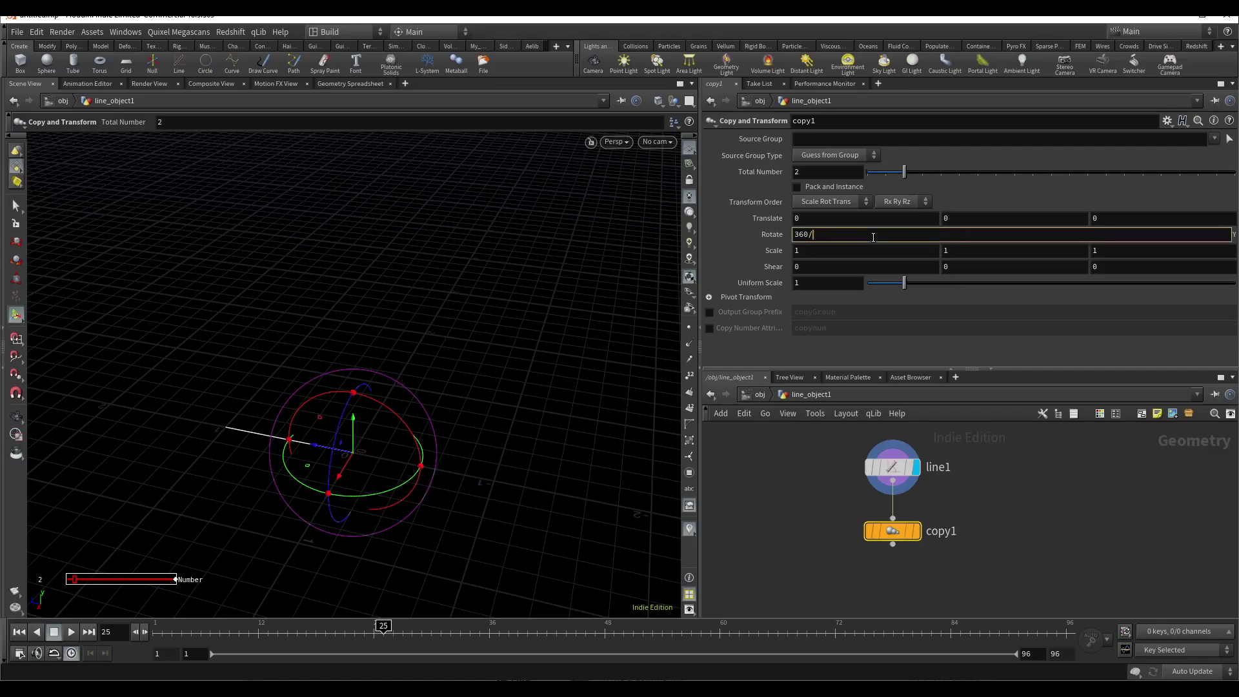
right_click(869, 236)
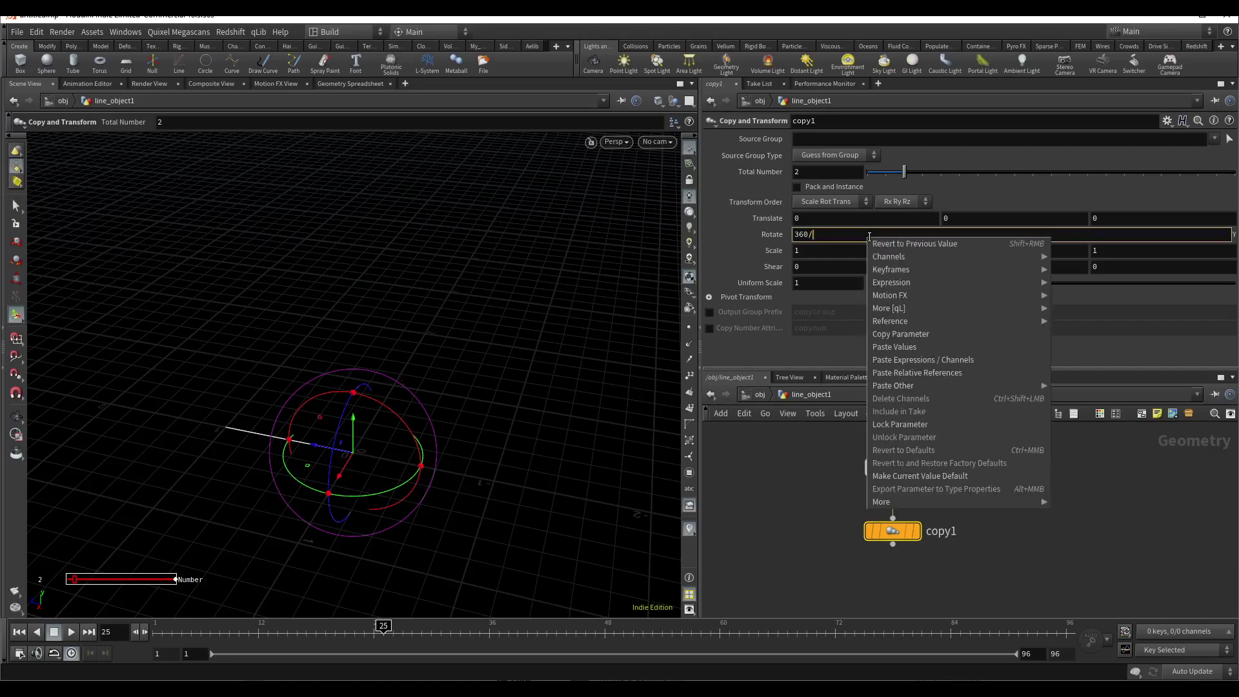
click(928, 377)
key(Return)
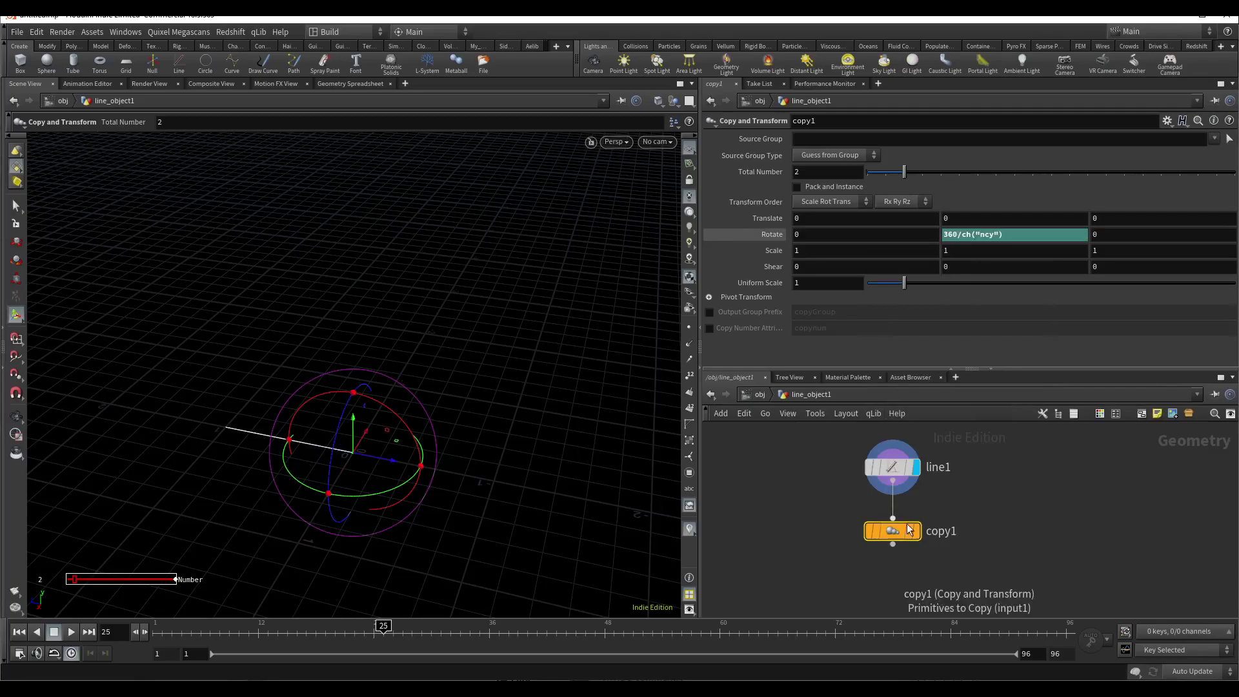
drag(898, 170, 996, 185)
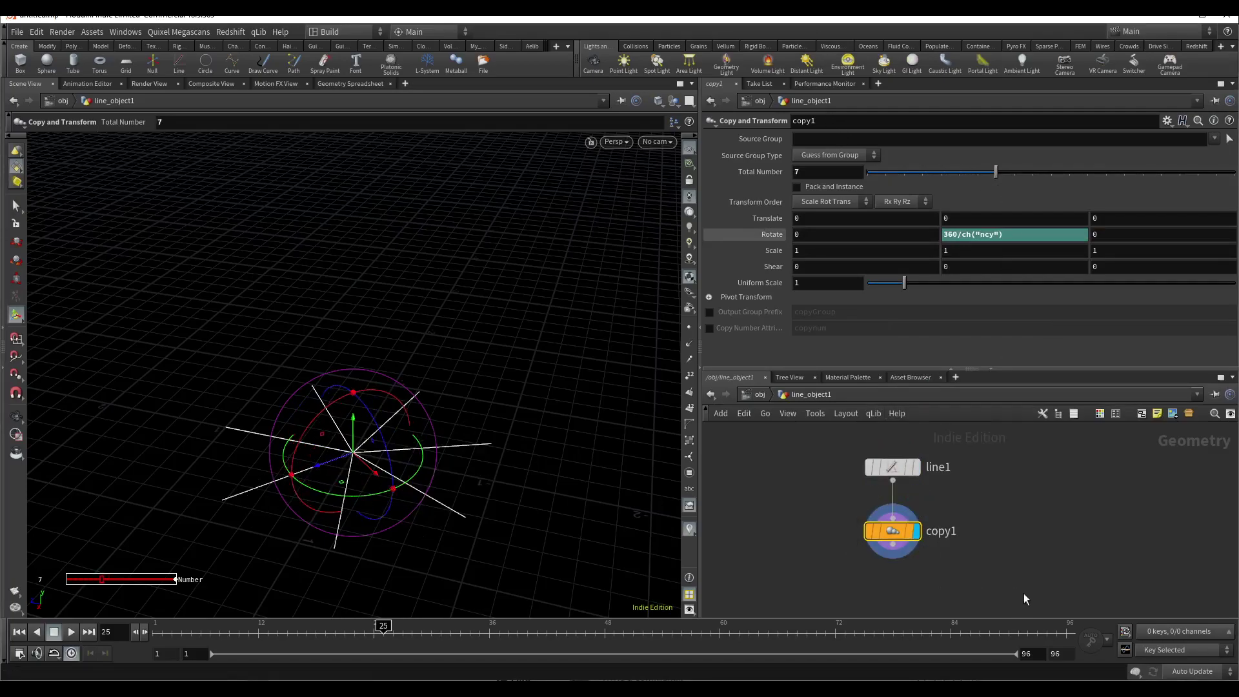
middle_drag(1023, 594, 1032, 534)
key(Escape)
mouse_move(511, 461)
mouse_down()
mouse_move(498, 504)
mouse_move(503, 452)
mouse_up()
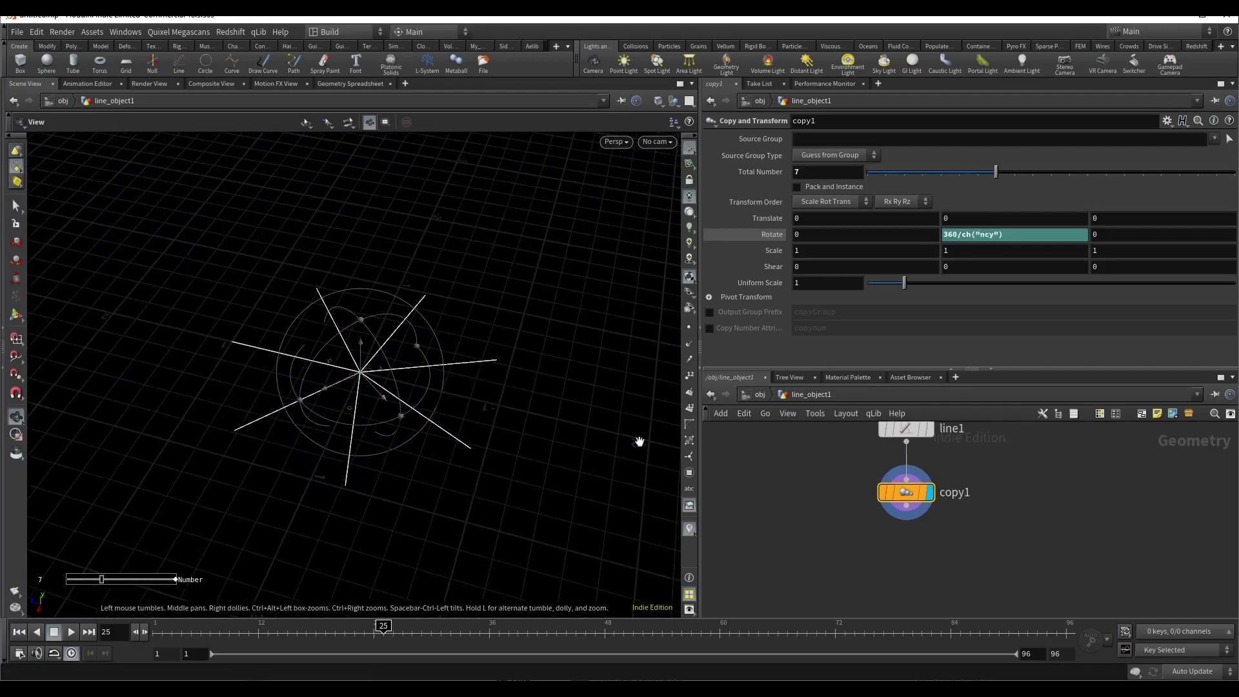
key(Return)
middle_drag(891, 576, 895, 548)
Step: Add a Scatter node fed by copy1 and display its points
key(Tab)
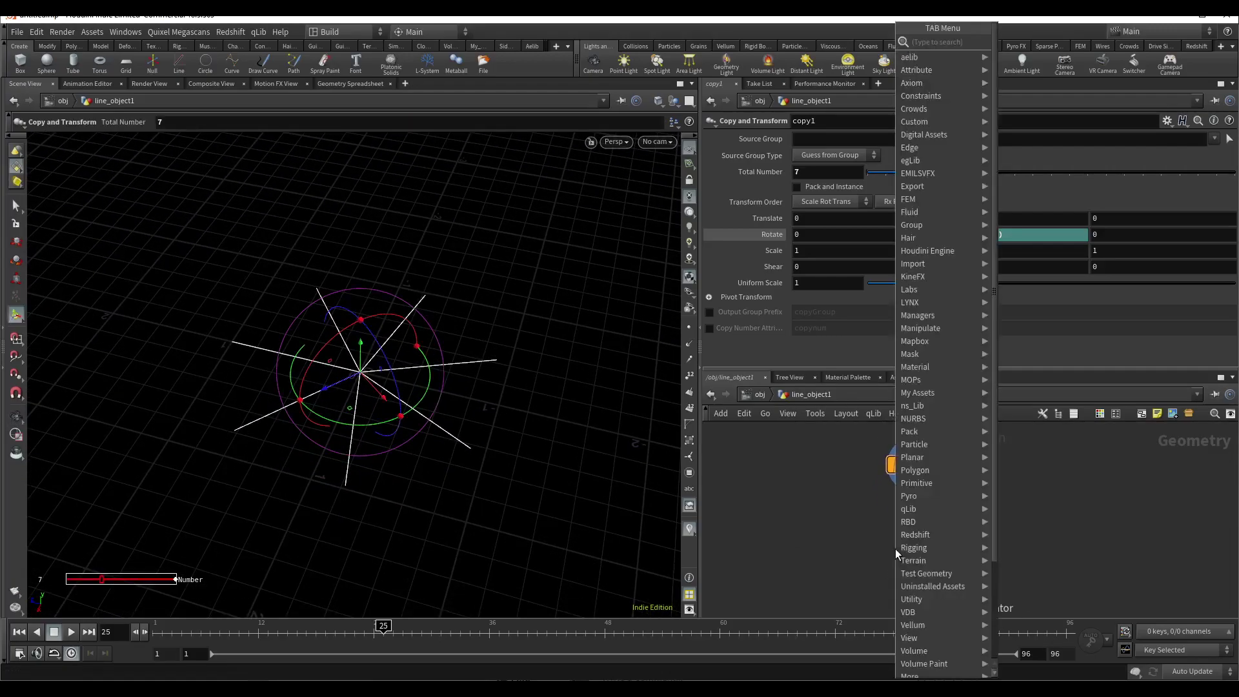
text(sc)
click(1026, 42)
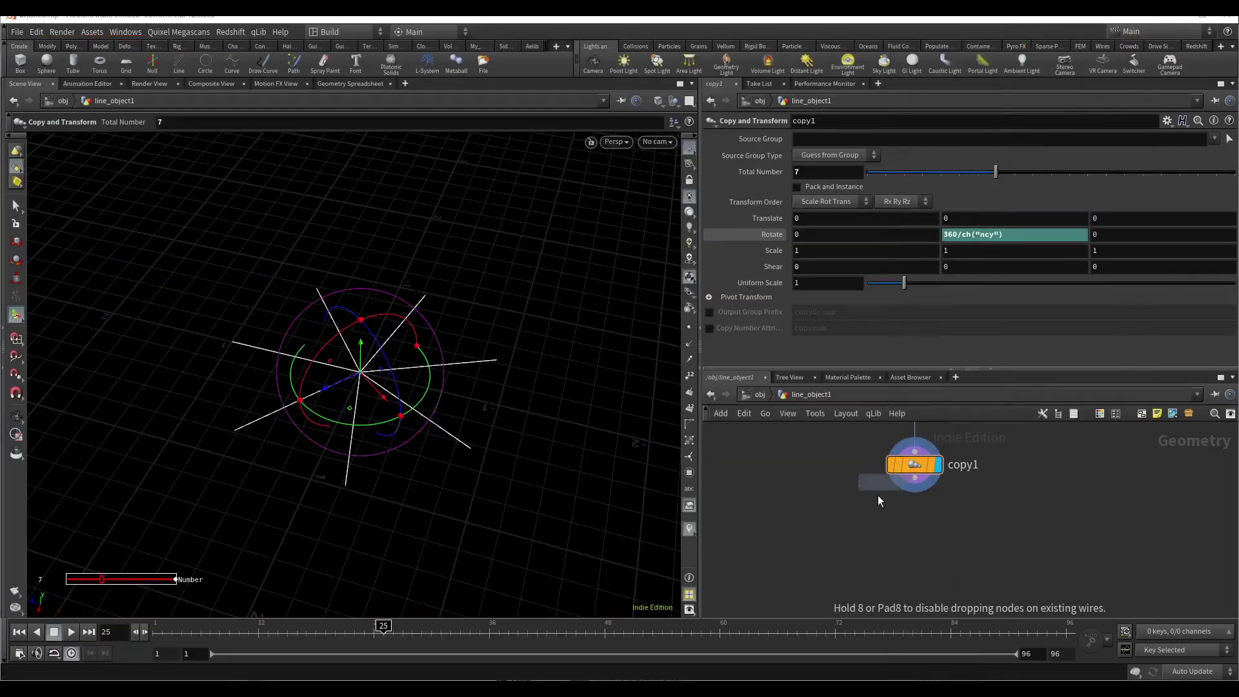
click(854, 532)
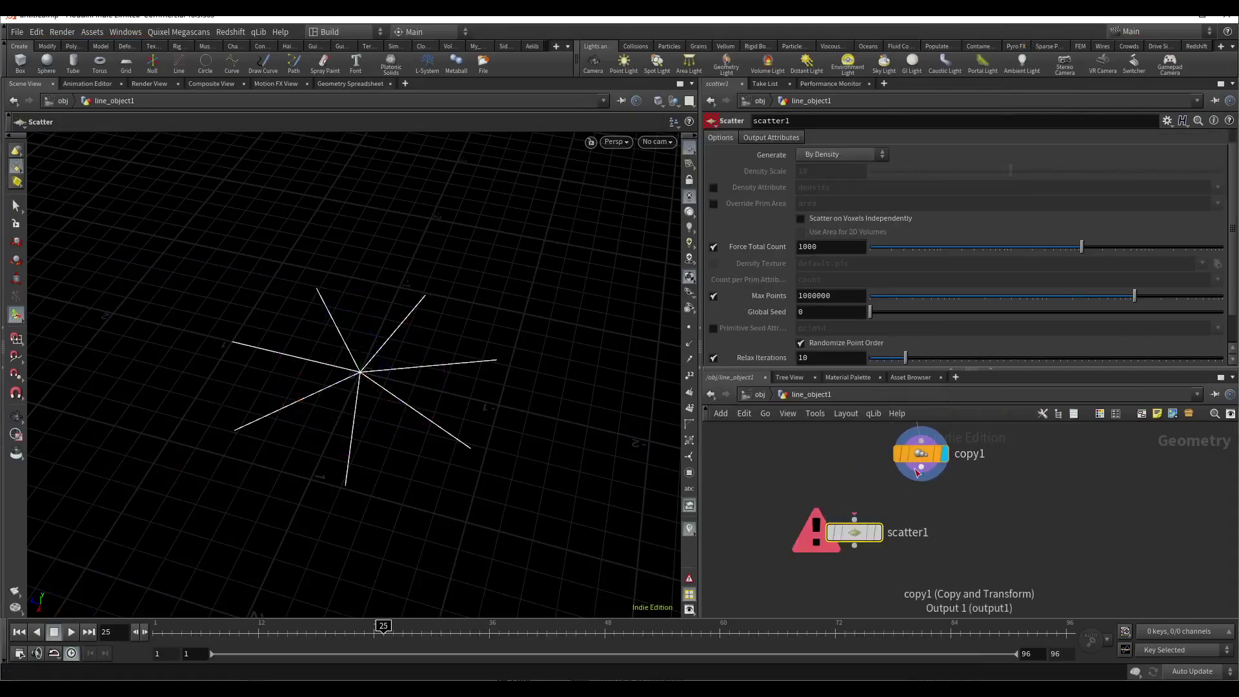
drag(910, 466, 855, 518)
click(876, 532)
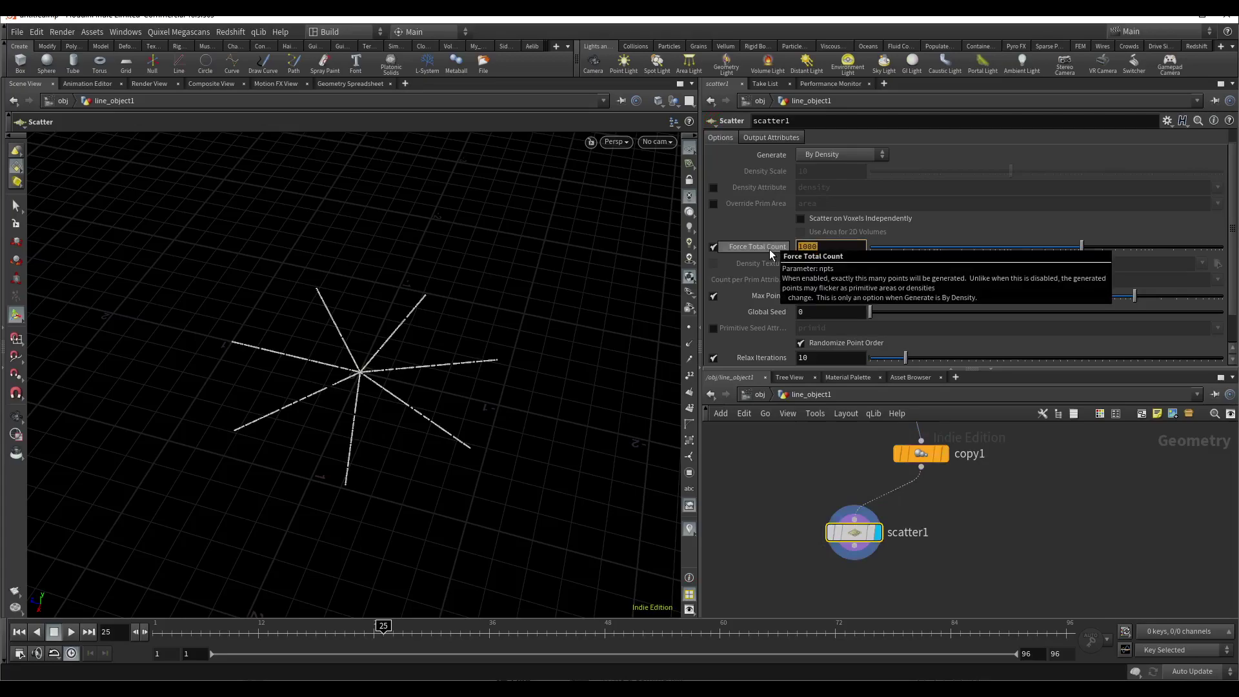
Step: Set scatter1's Force Total Count to 50, then bring up the node search
text(100)
key(Return)
drag(854, 532, 816, 523)
drag(823, 244, 794, 253)
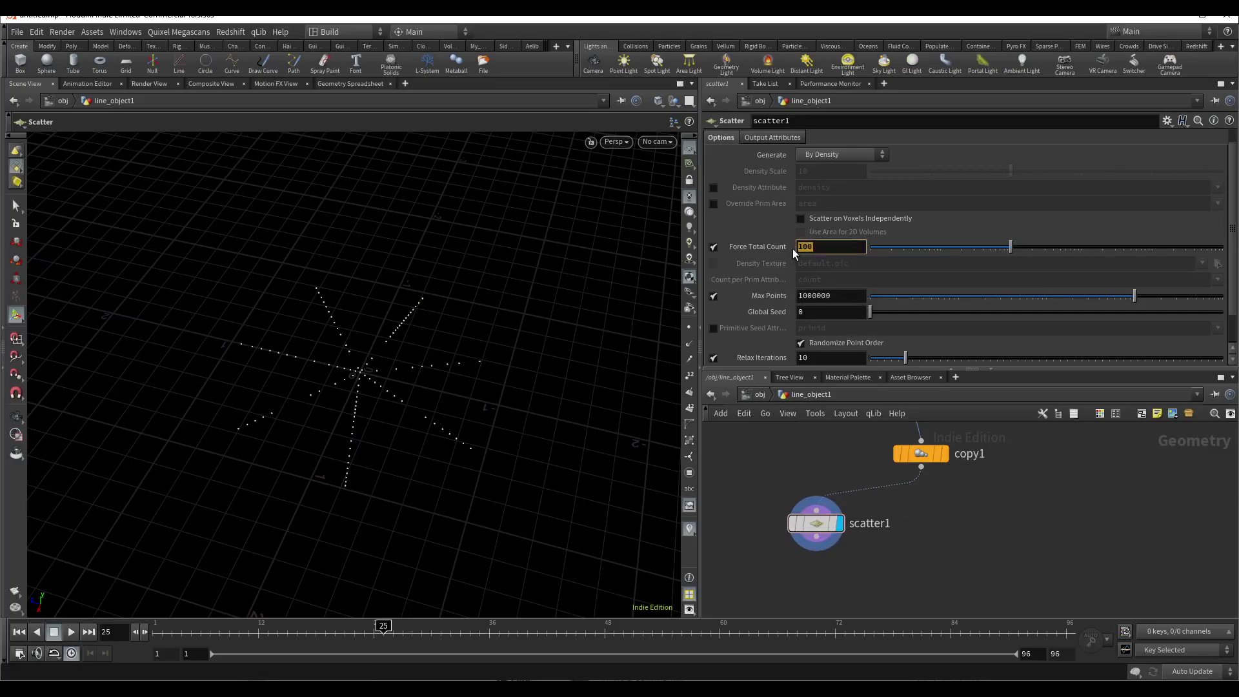
text(50)
key(Return)
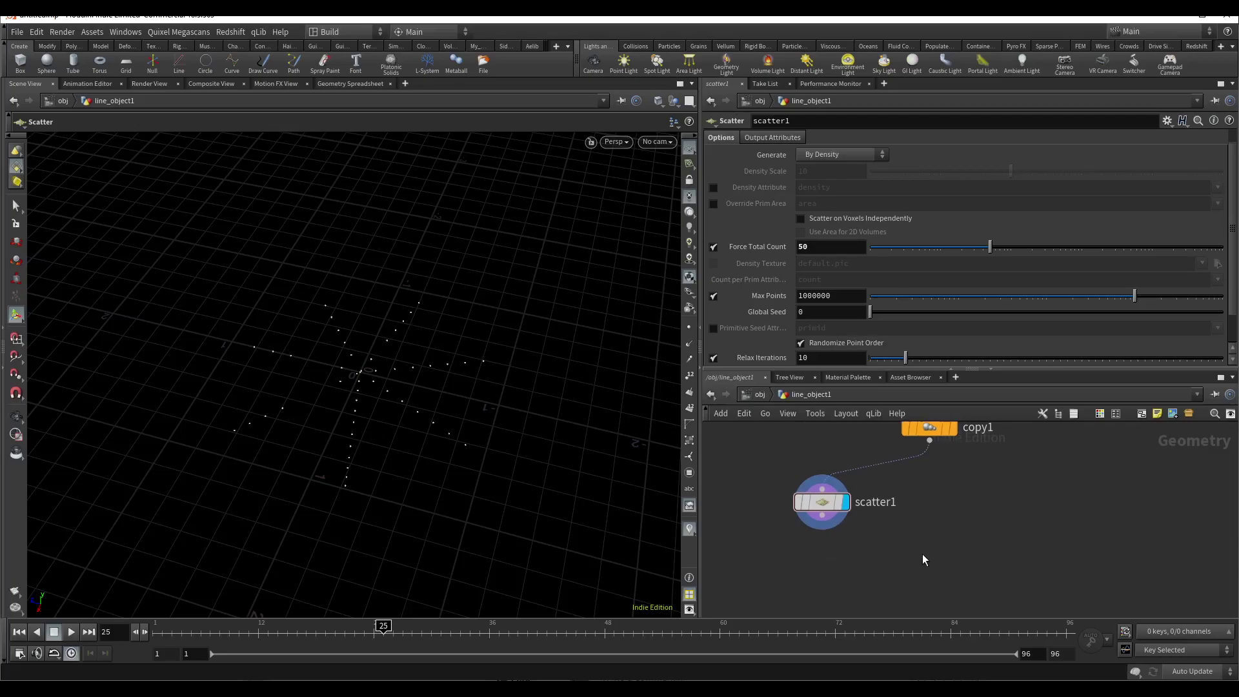
key(Tab)
Step: Place pointvop1 (Attribute VOP) with scatter1 in input 1 and copy1 in input 2
text(pv)
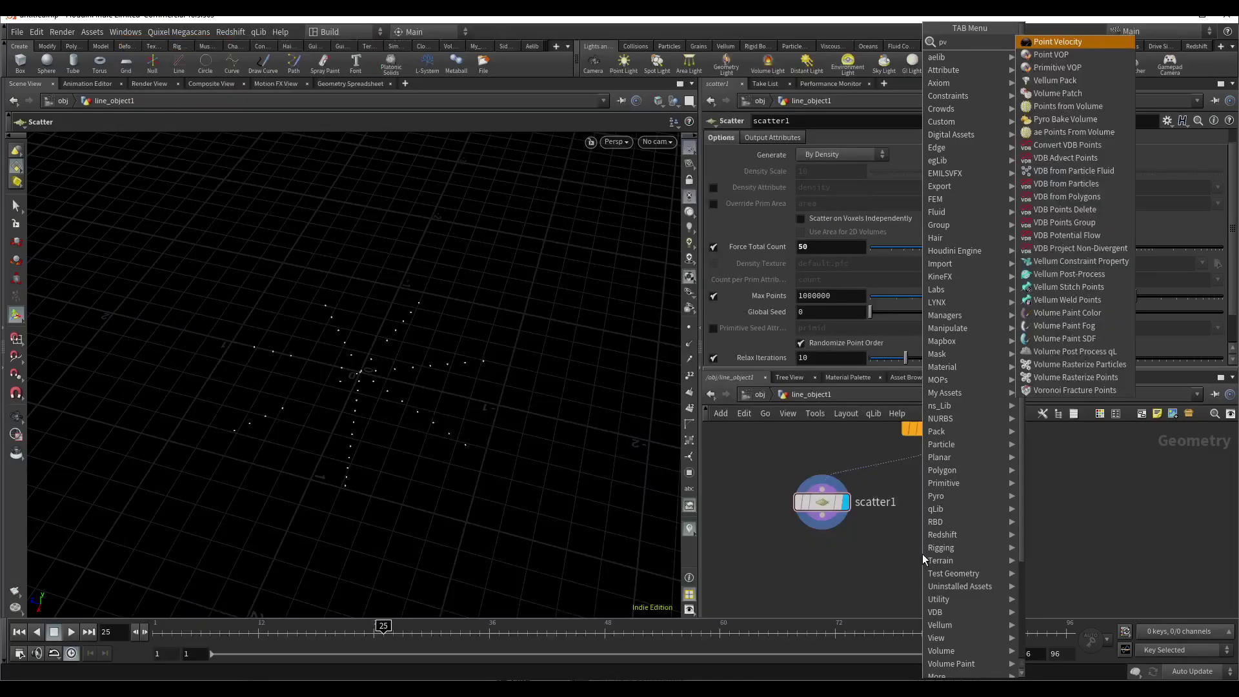
key(Return)
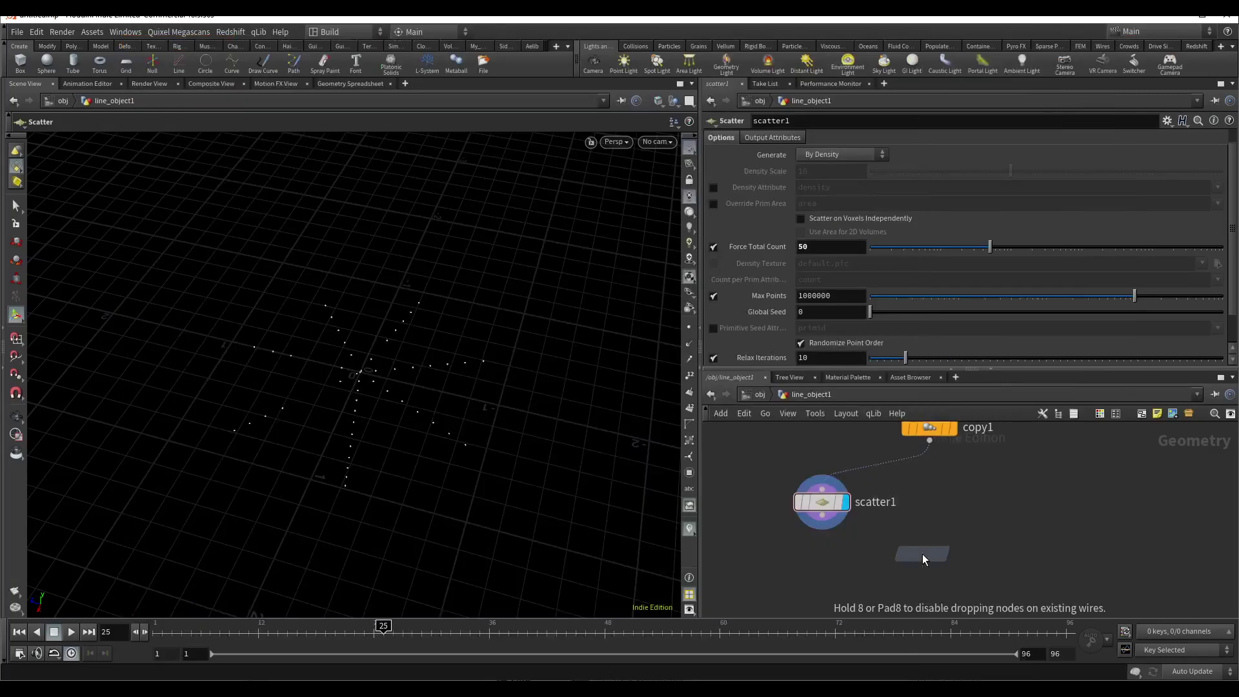
click(927, 548)
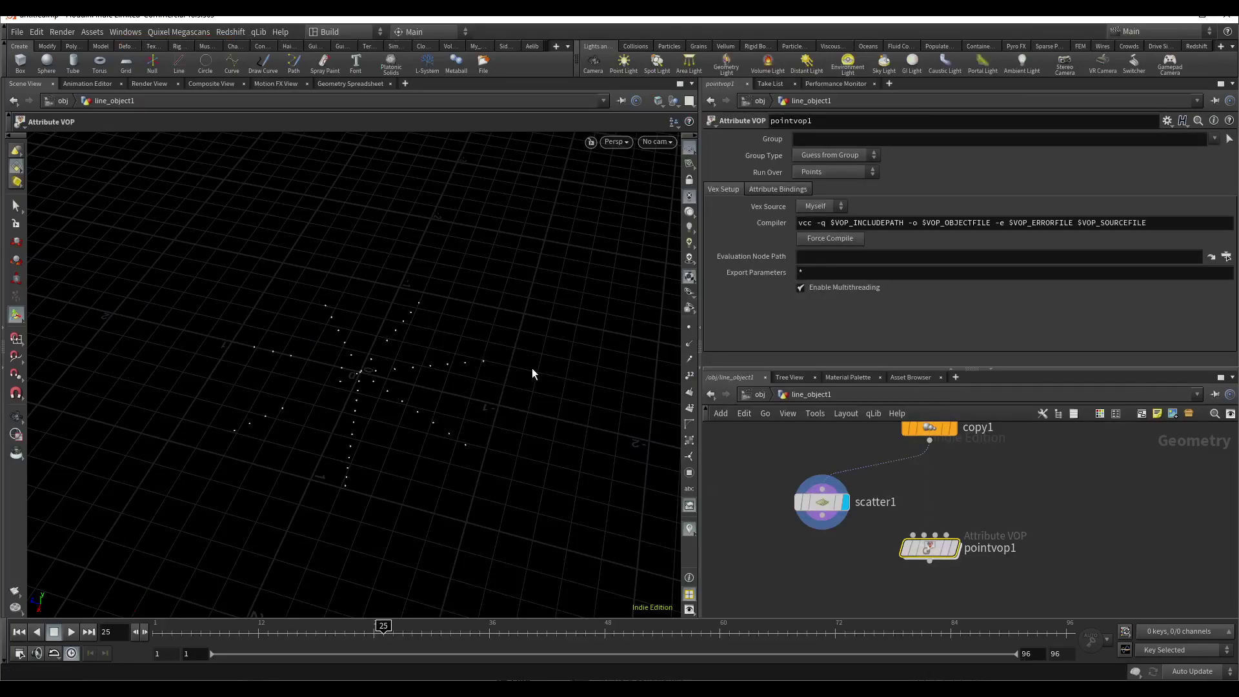
drag(822, 518, 929, 440)
mouse_move(928, 558)
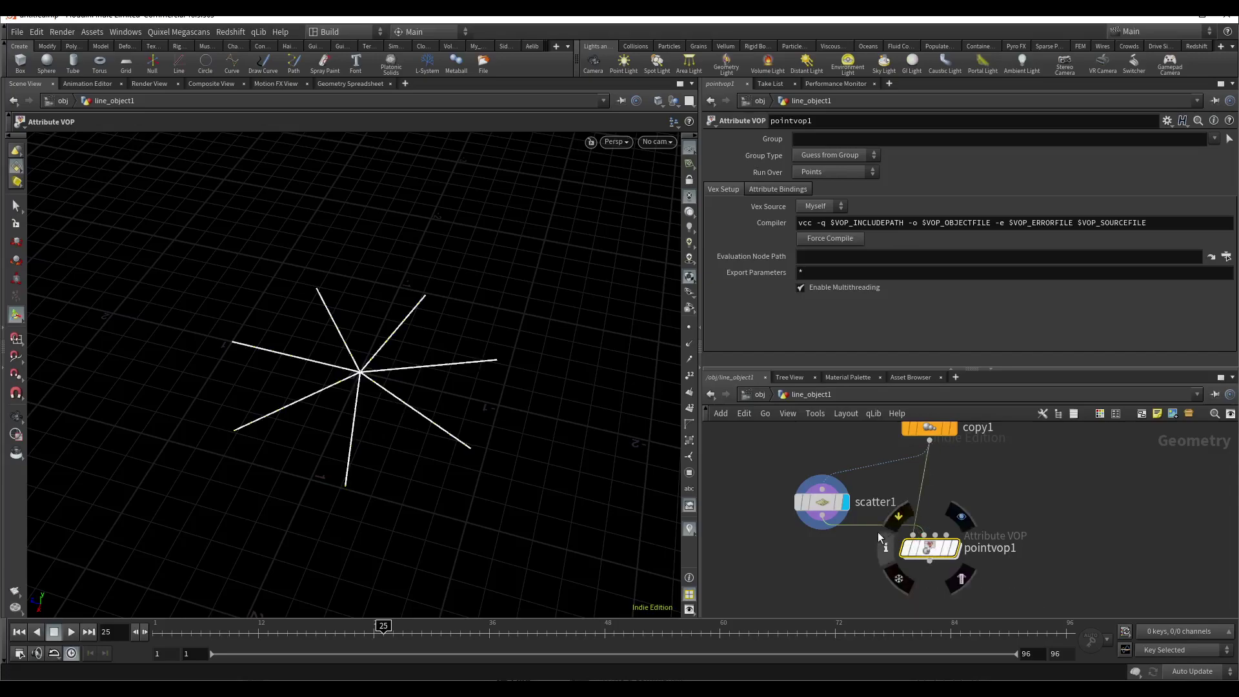
drag(921, 549, 959, 431)
Step: Inside pointvop1, add an XYZ Distance node, xyzdist1
mouse_move(975, 600)
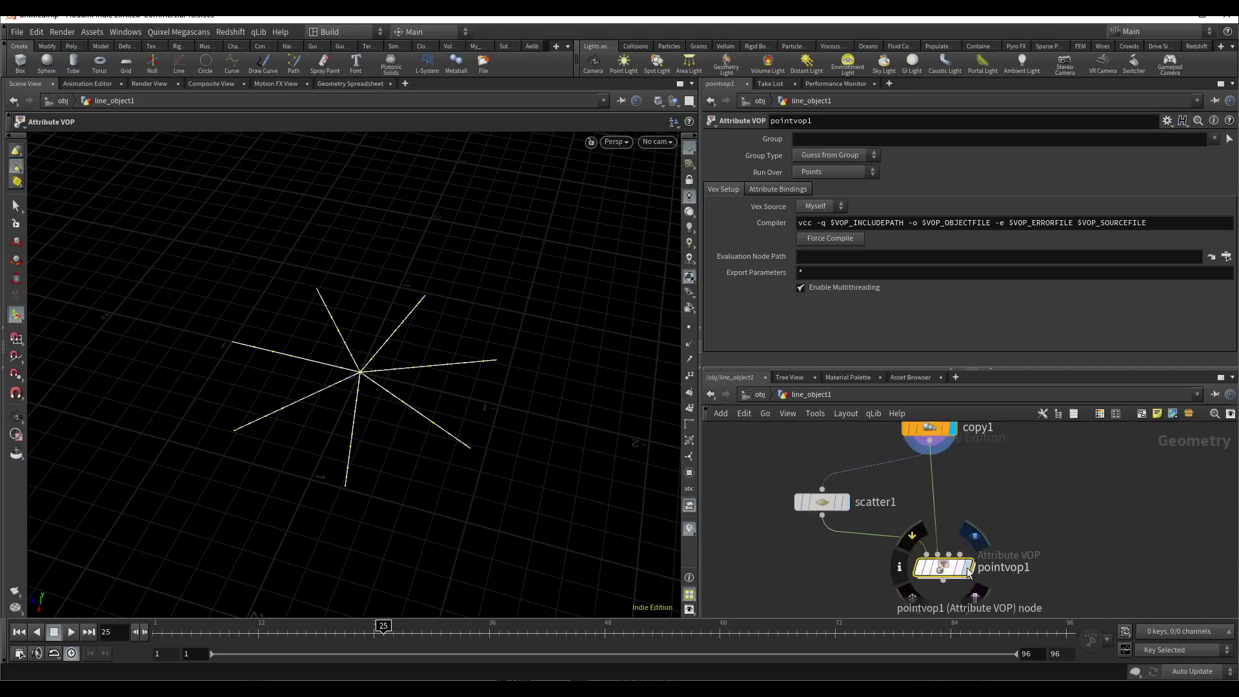
double_click(962, 567)
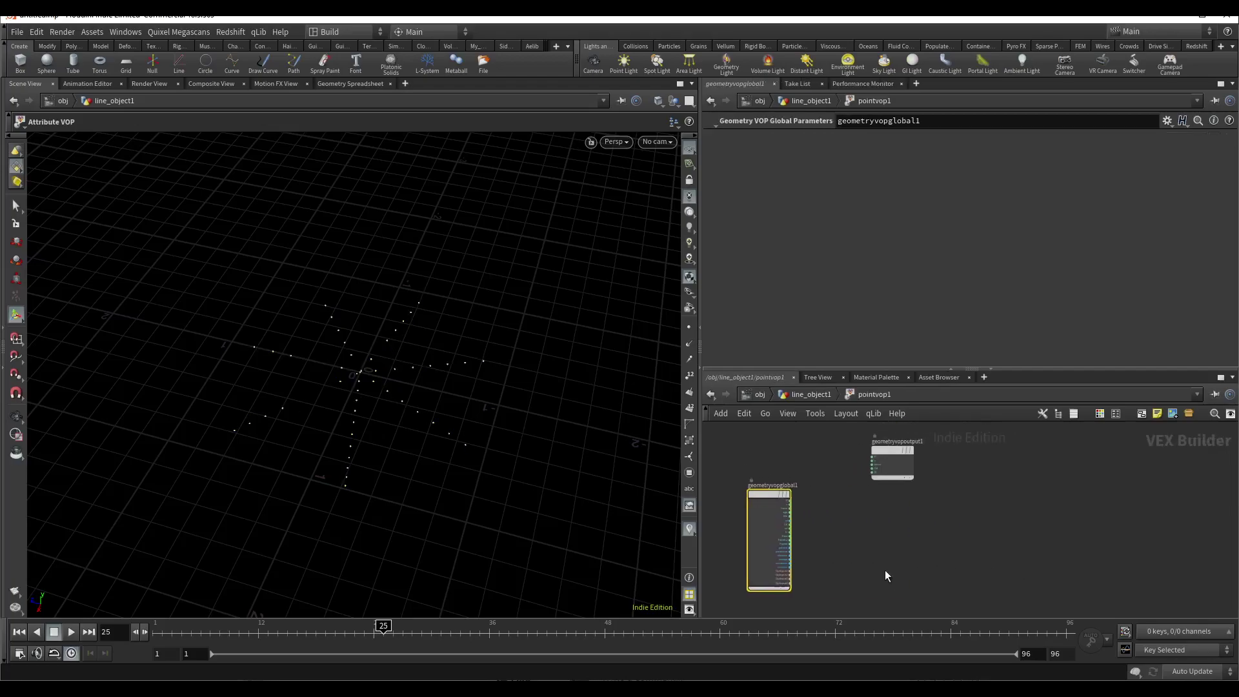
drag(901, 447, 1026, 485)
key(h)
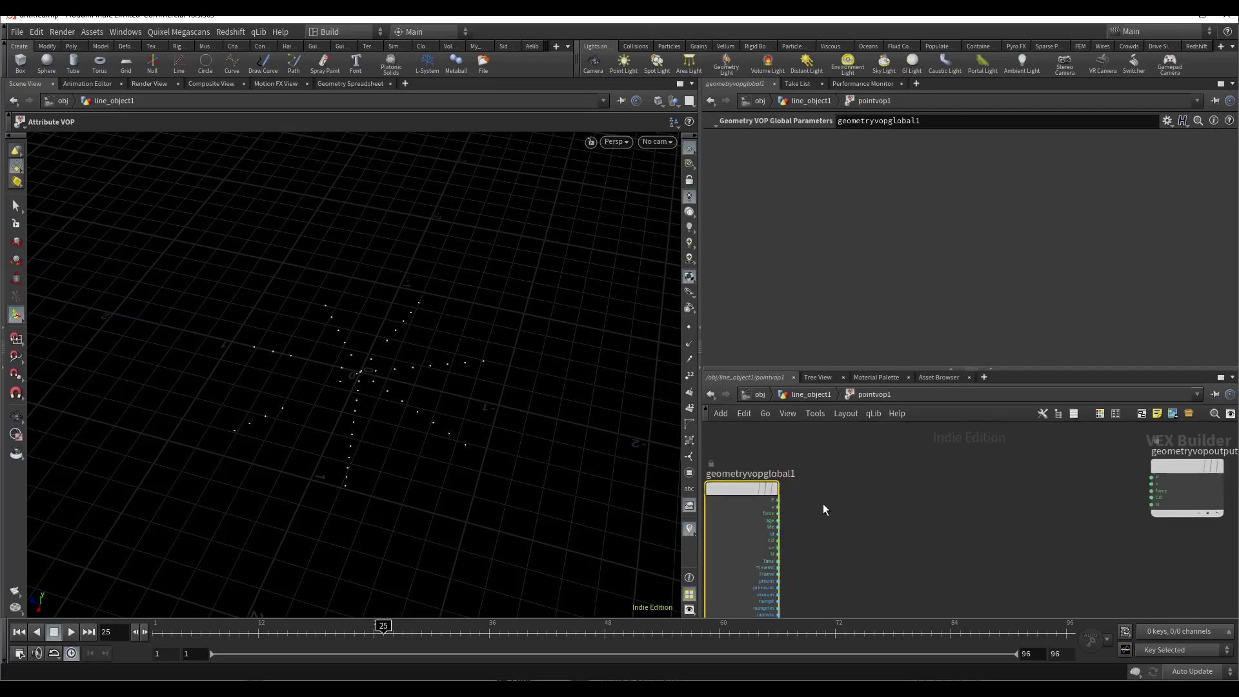
click(859, 526)
key(Tab)
text(x)
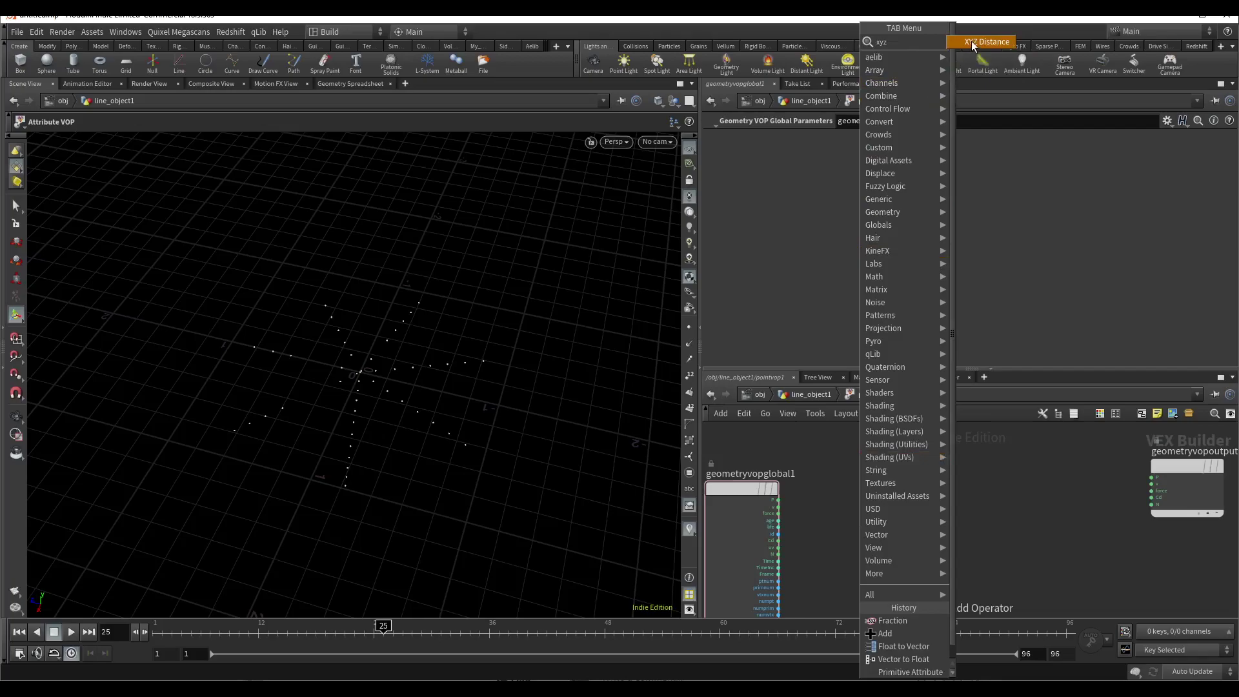
click(970, 42)
click(877, 524)
Step: Wire global P into xyzdist1's pos and OpInput2 into its input
click(778, 504)
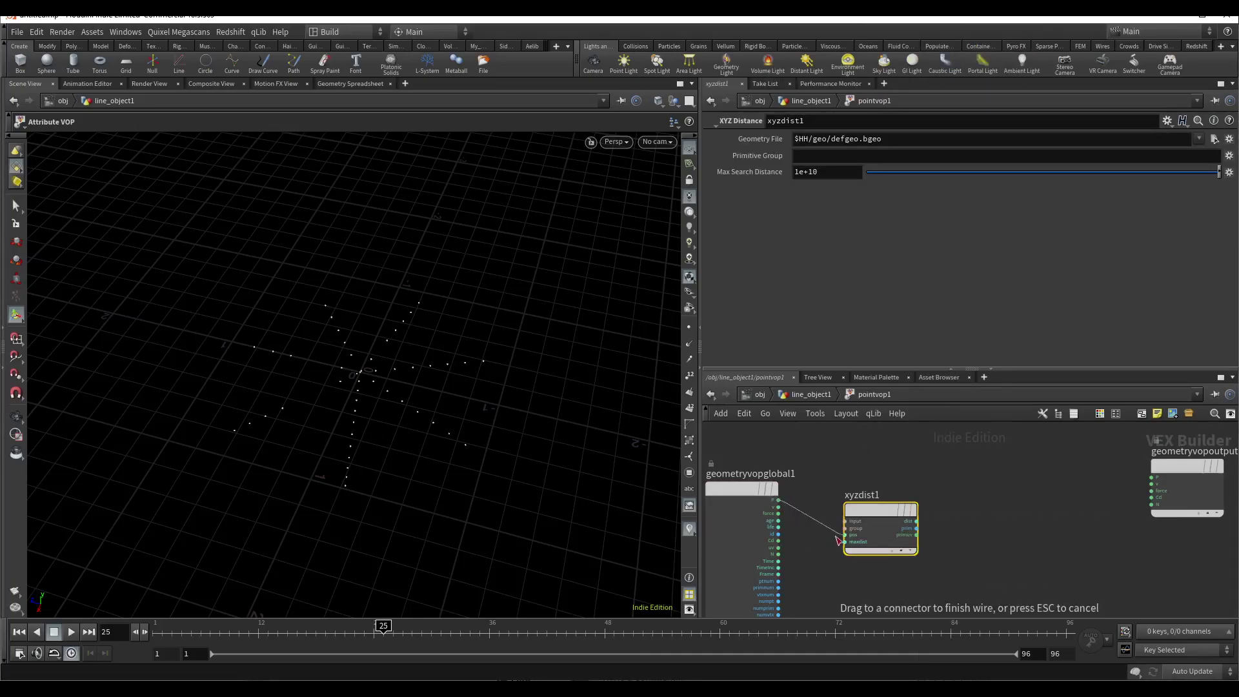
click(845, 535)
middle_drag(845, 535, 870, 464)
click(872, 458)
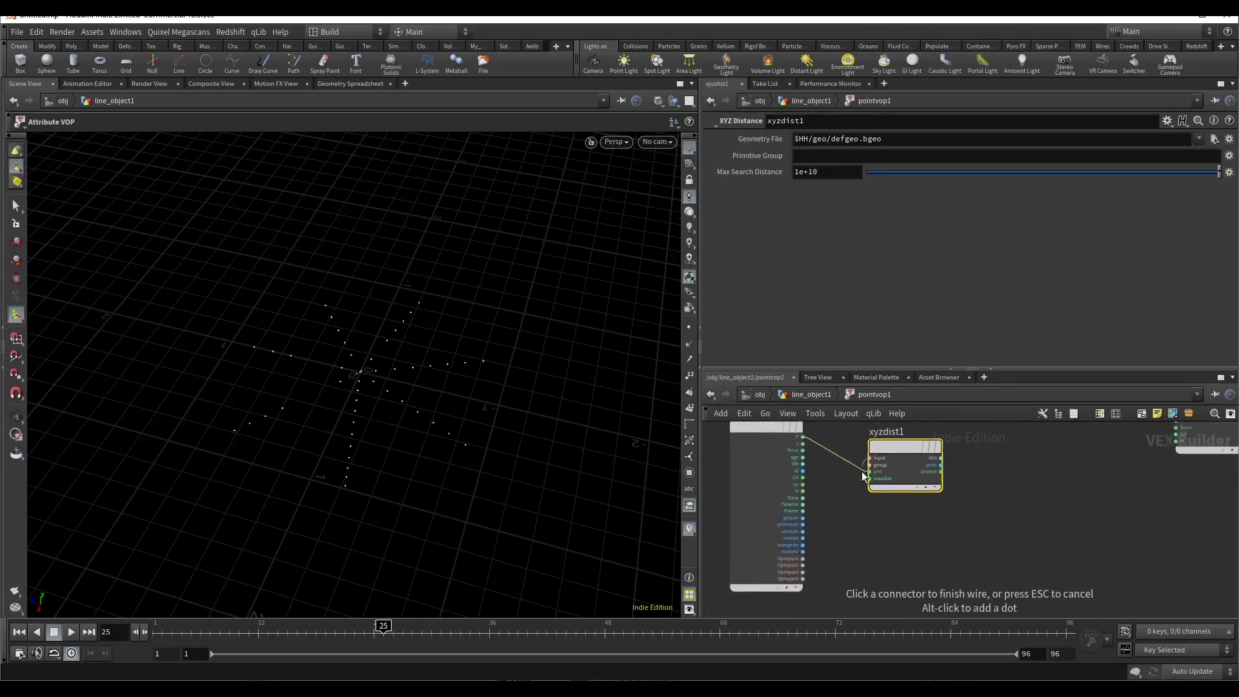
click(808, 565)
click(810, 394)
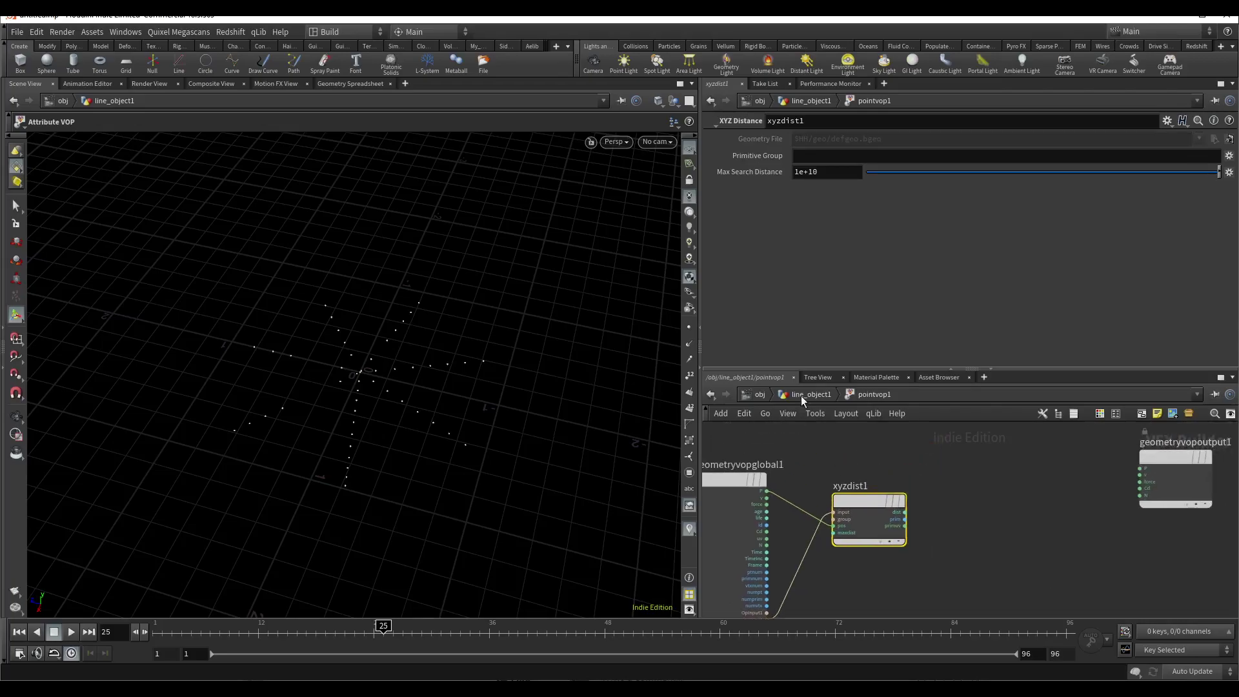
Step: Add a Primitive Attribute node, primuv1, with OpInput2 wired into its file input
double_click(929, 560)
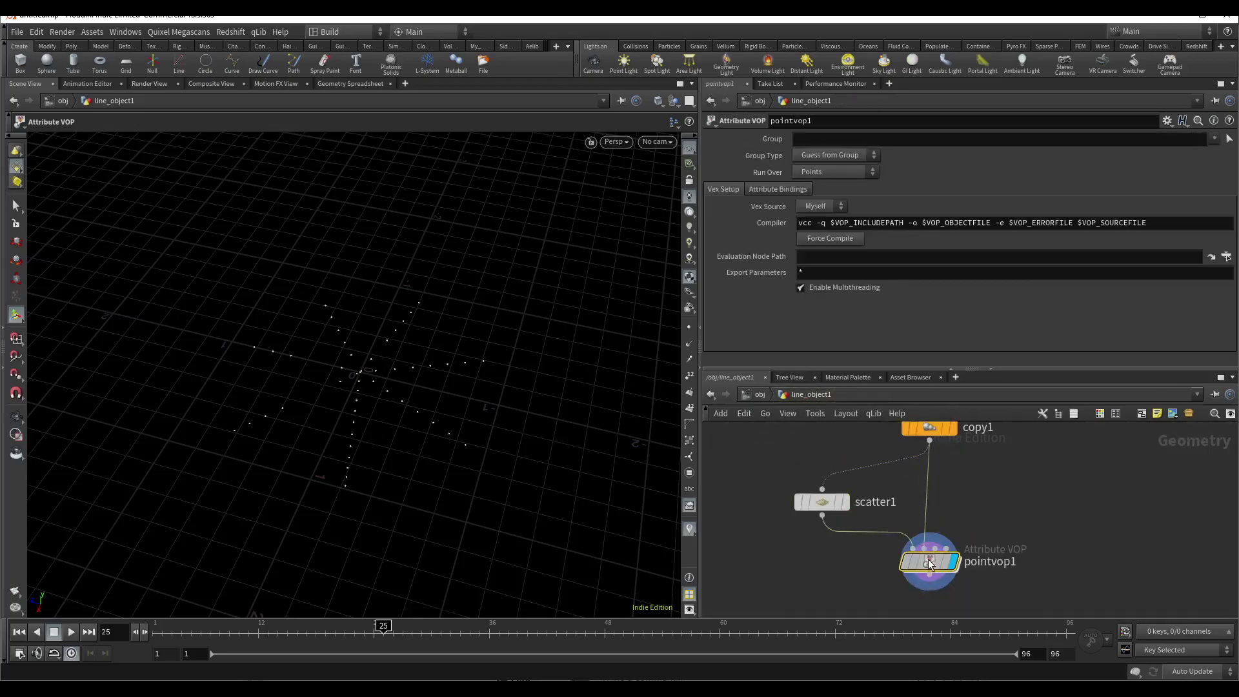
key(Tab)
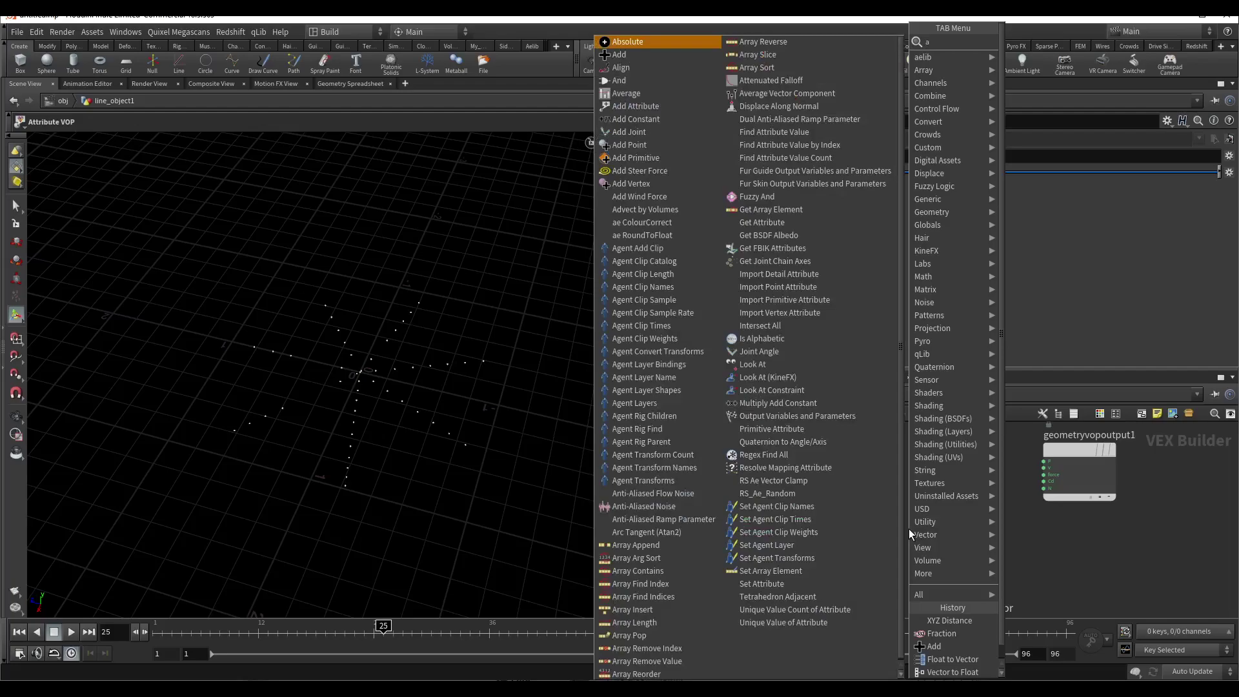
text(pr)
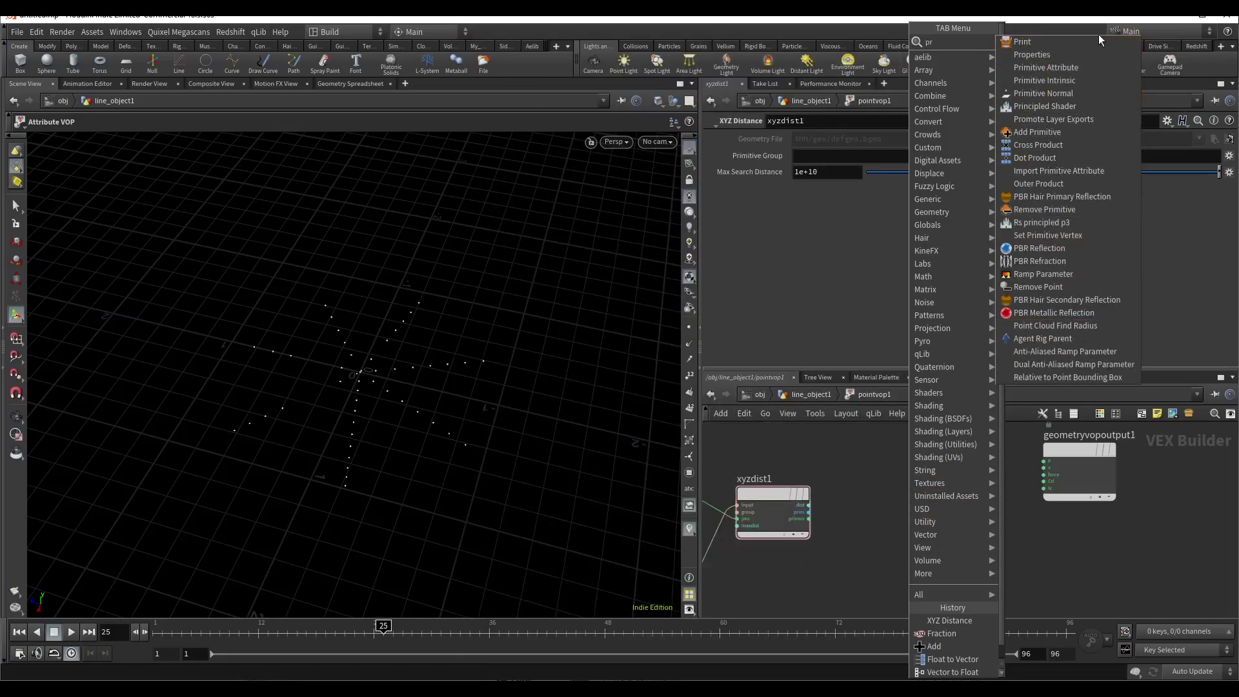
click(1062, 68)
click(896, 545)
scroll(871, 539, up, 2)
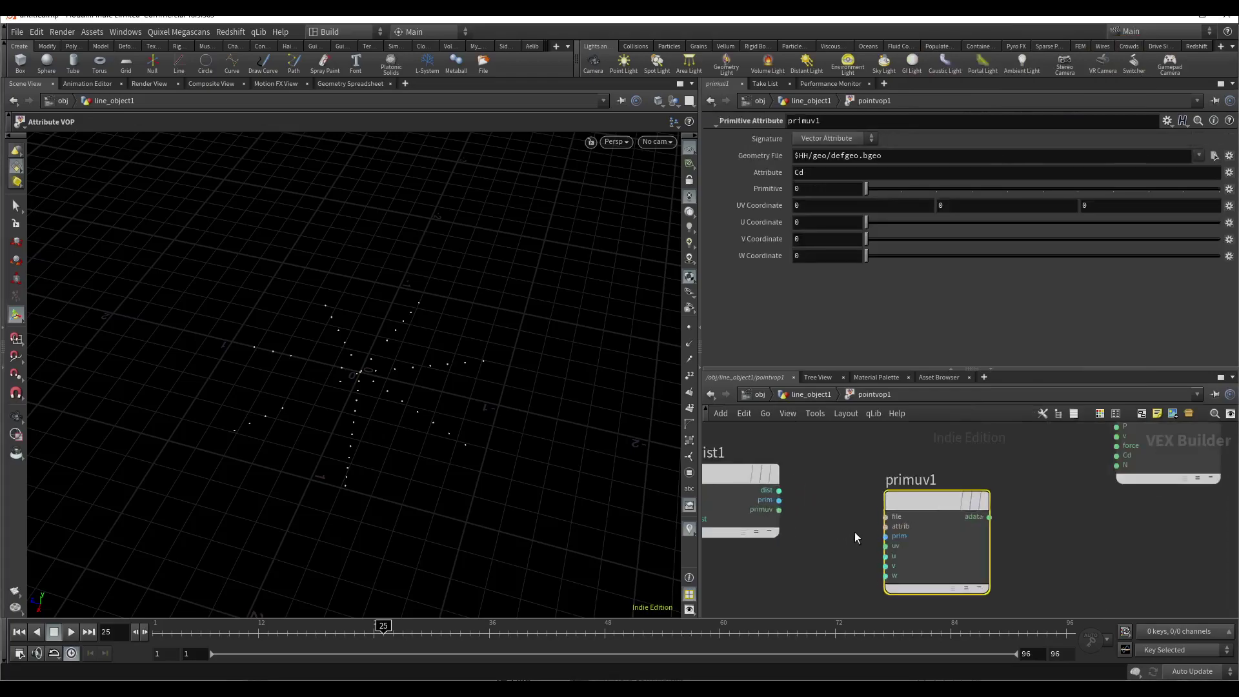
scroll(855, 556, down, 3)
scroll(768, 588, up, 3)
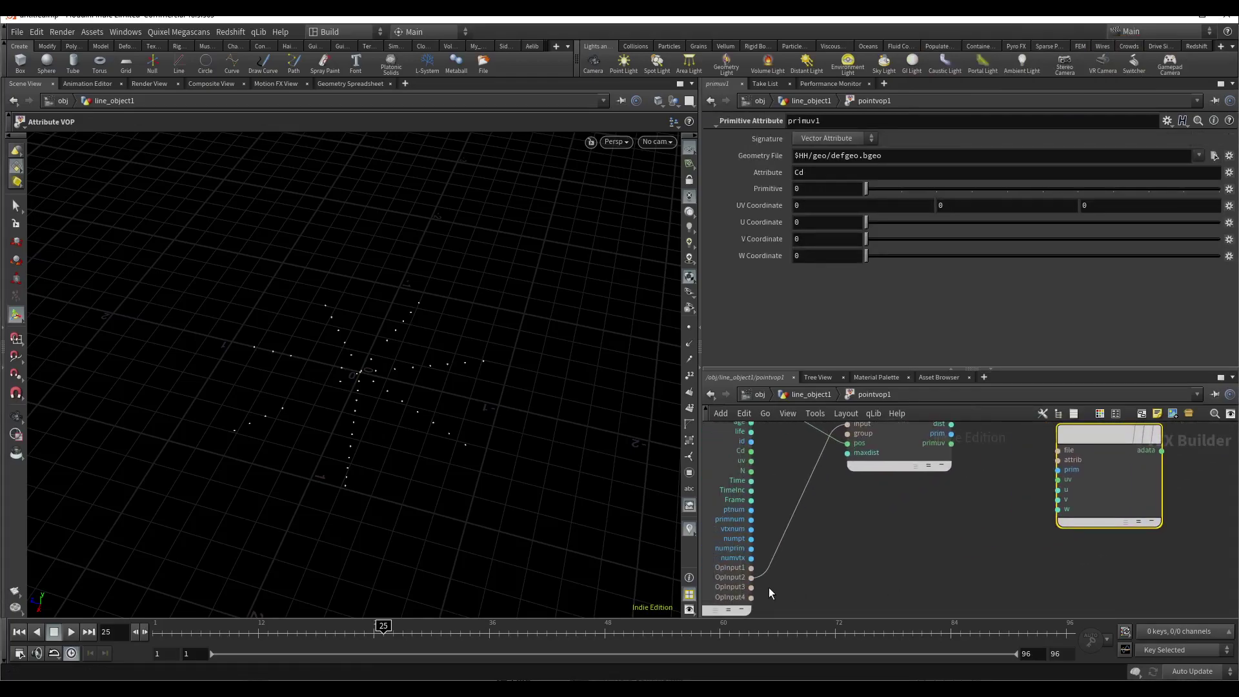
click(751, 578)
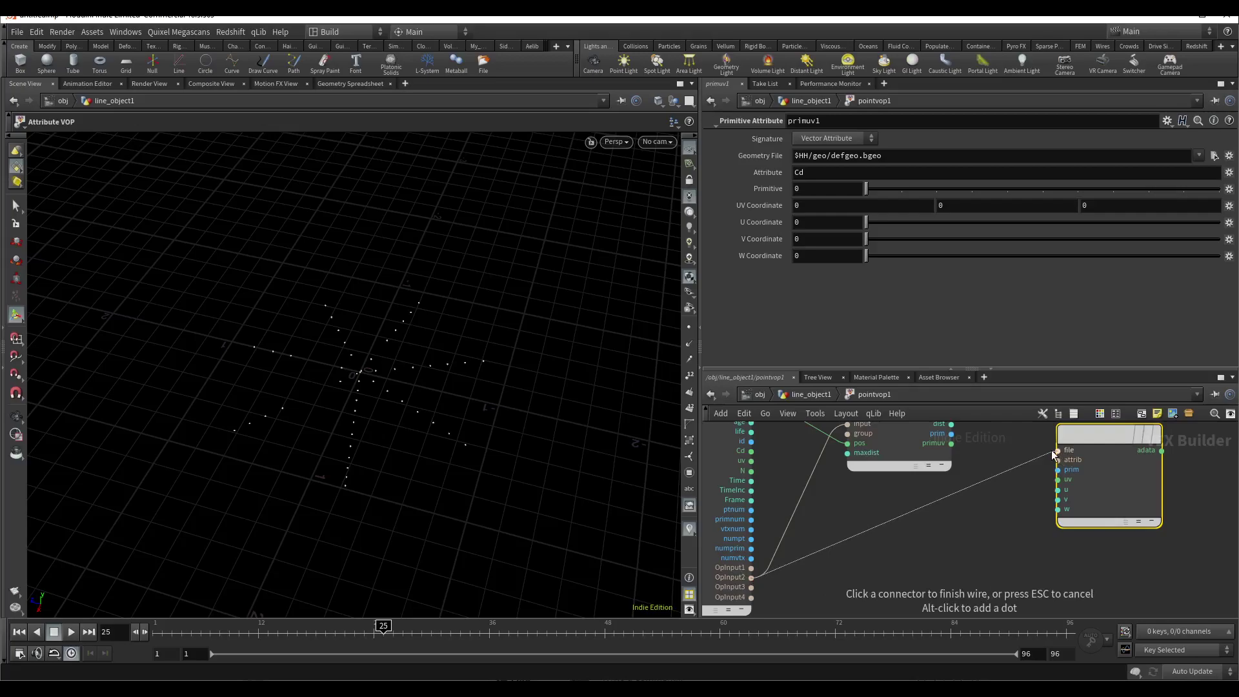
click(1058, 450)
Step: Wire xyzdist1's prim and primuv into primuv1's prim and uv, and adata into output P
middle_drag(1022, 497, 933, 570)
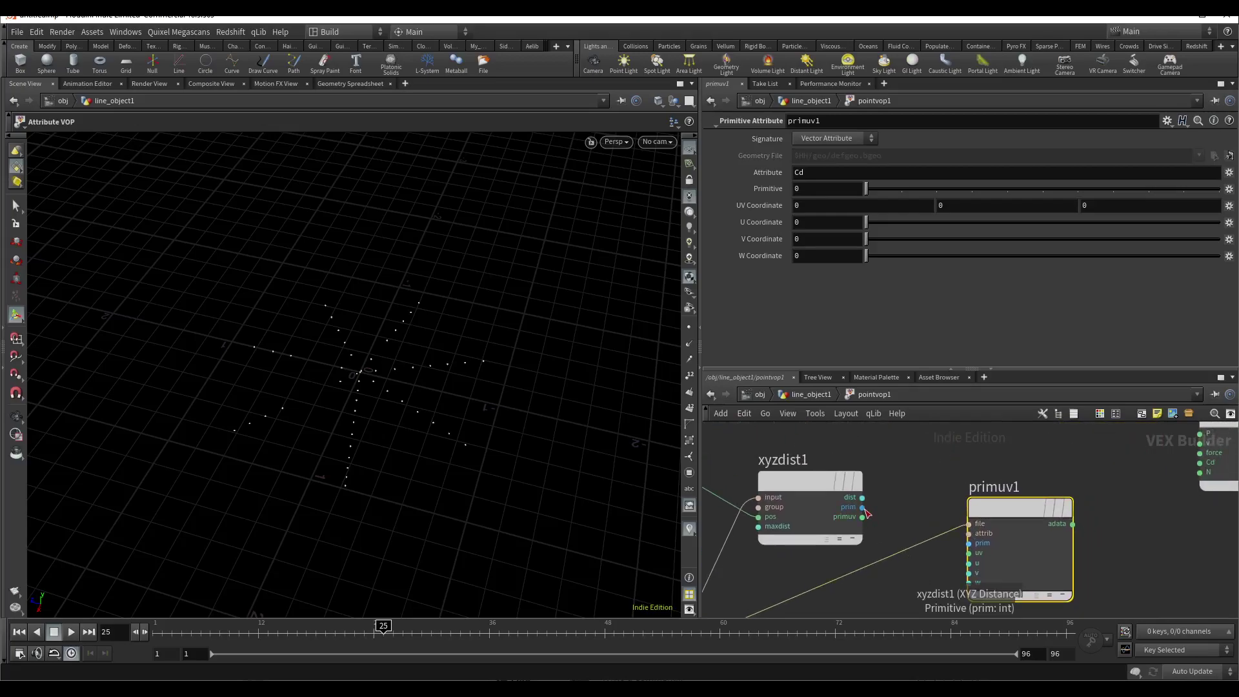
click(862, 507)
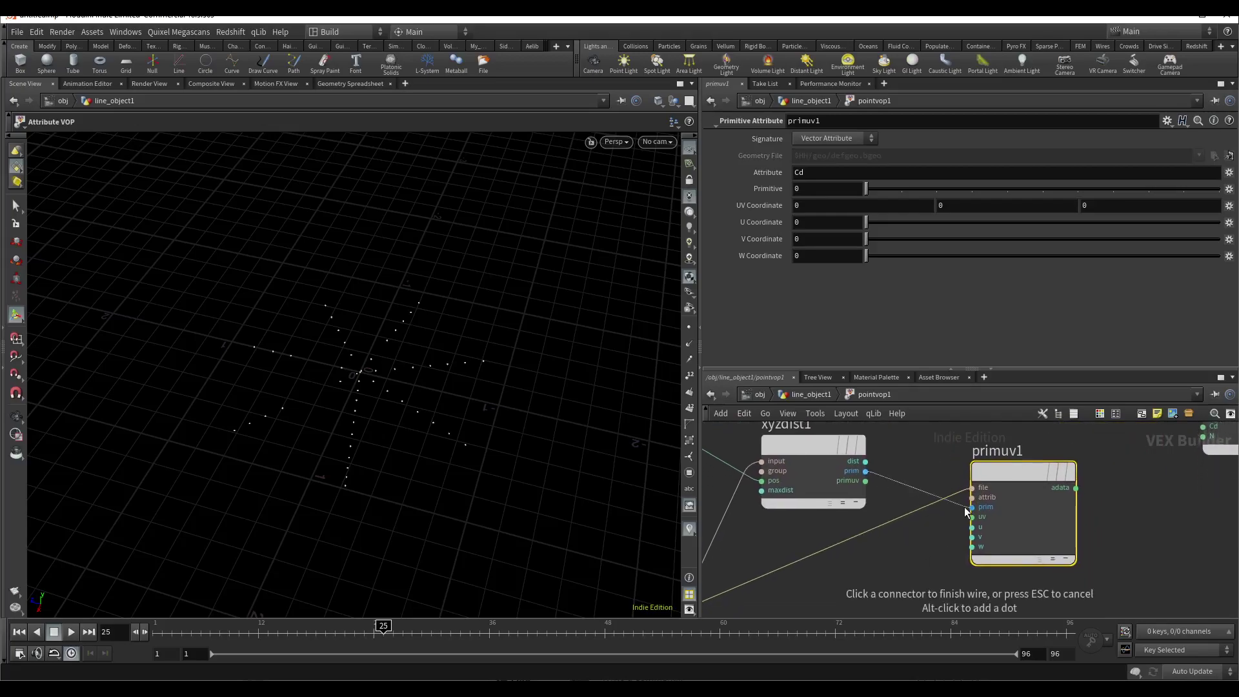
click(968, 508)
scroll(791, 528, up, 3)
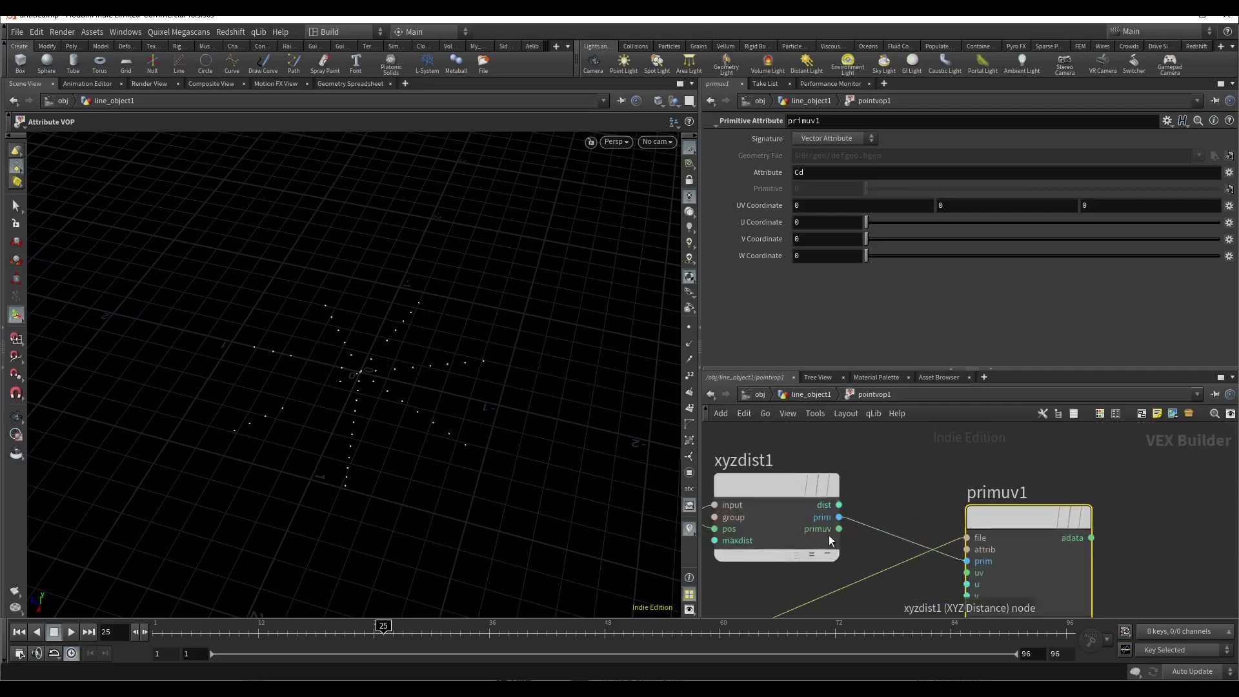
click(838, 529)
click(906, 496)
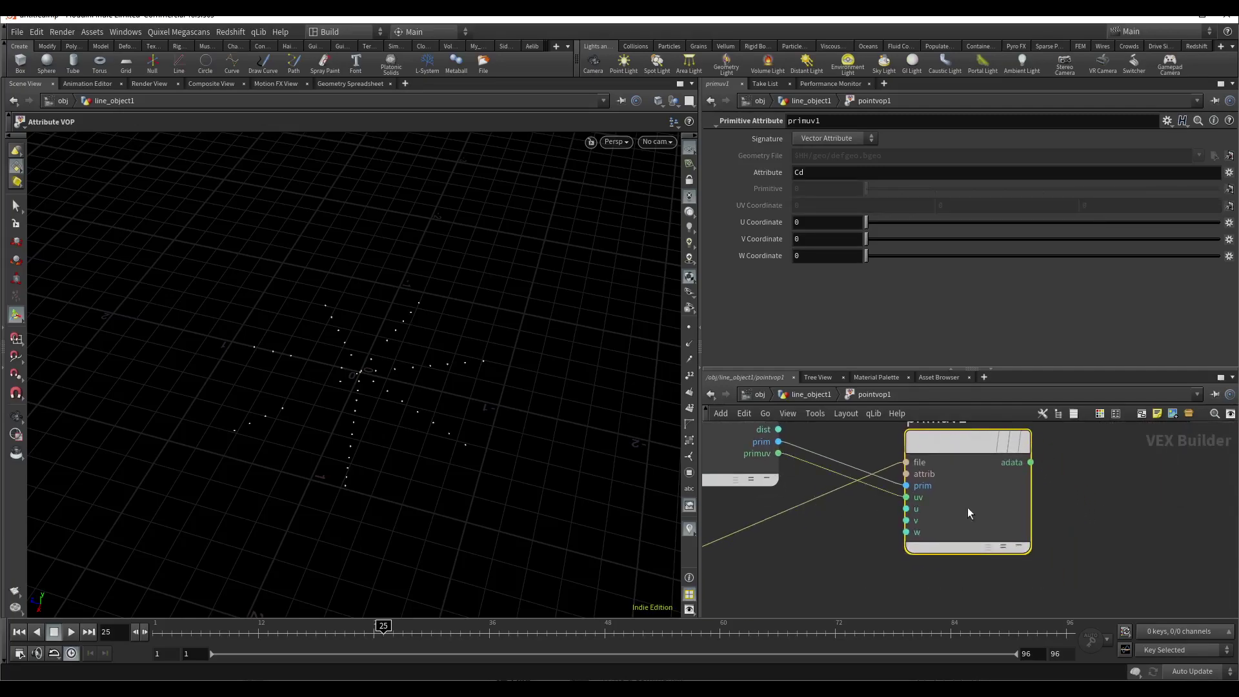
middle_drag(967, 507, 822, 616)
click(884, 555)
scroll(981, 487, down, 2)
click(1006, 477)
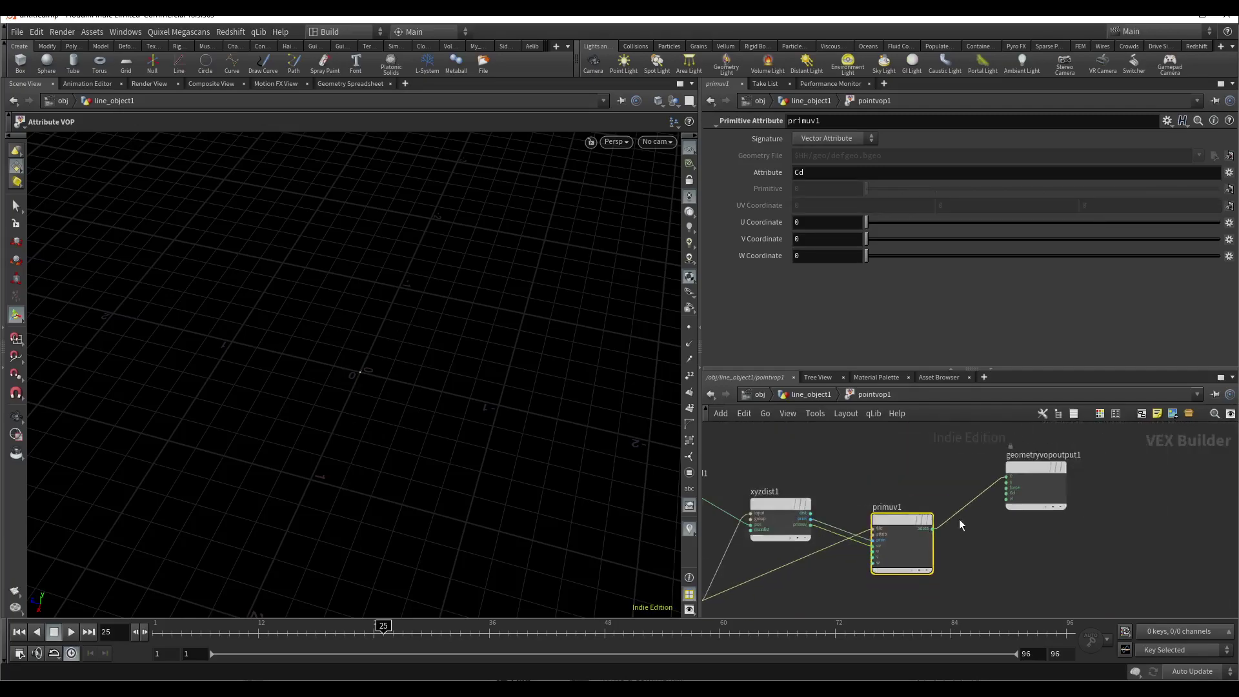
middle_drag(959, 525, 957, 546)
drag(895, 547, 929, 528)
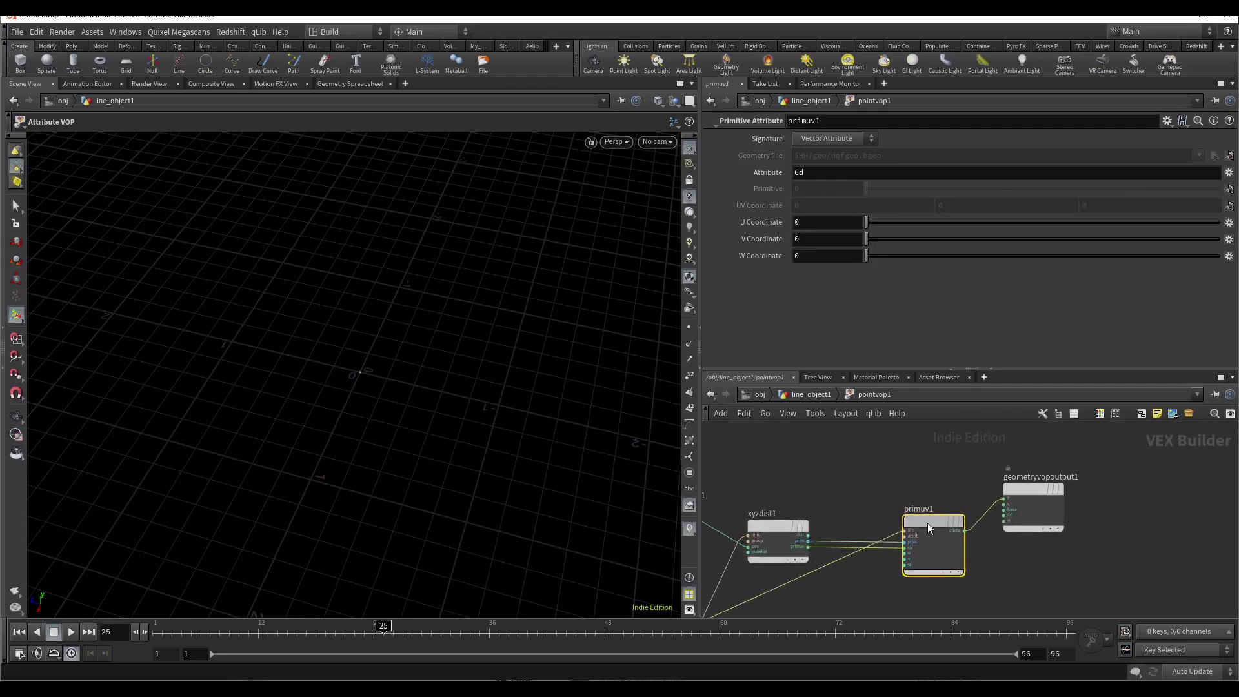
Step: Change primuv1's Attribute from Cd to P and tidy the node layout
double_click(798, 172)
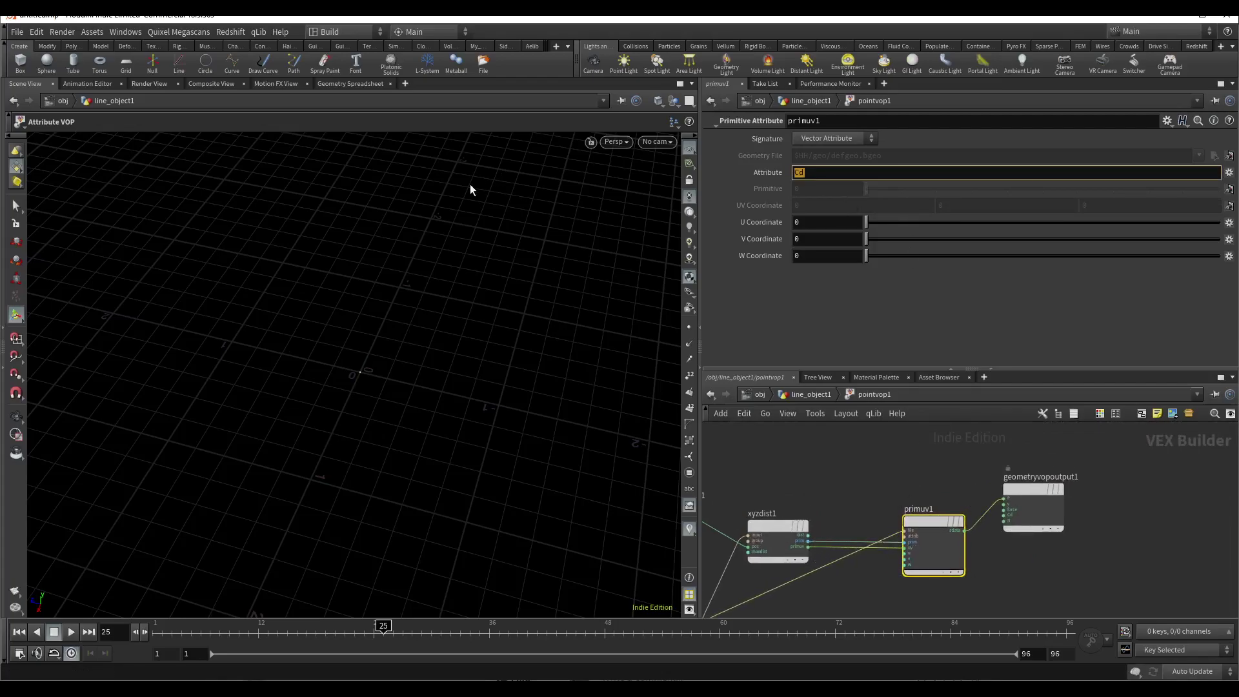
click(1082, 578)
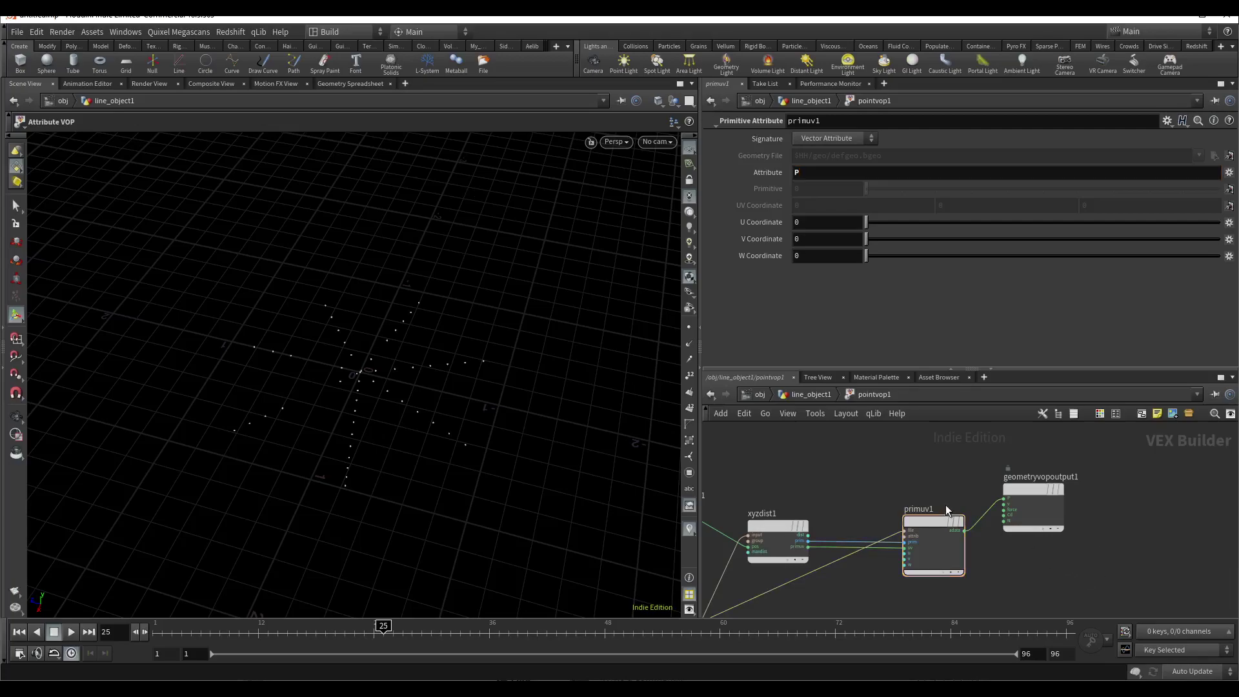
drag(1040, 488, 1161, 520)
drag(761, 524, 763, 457)
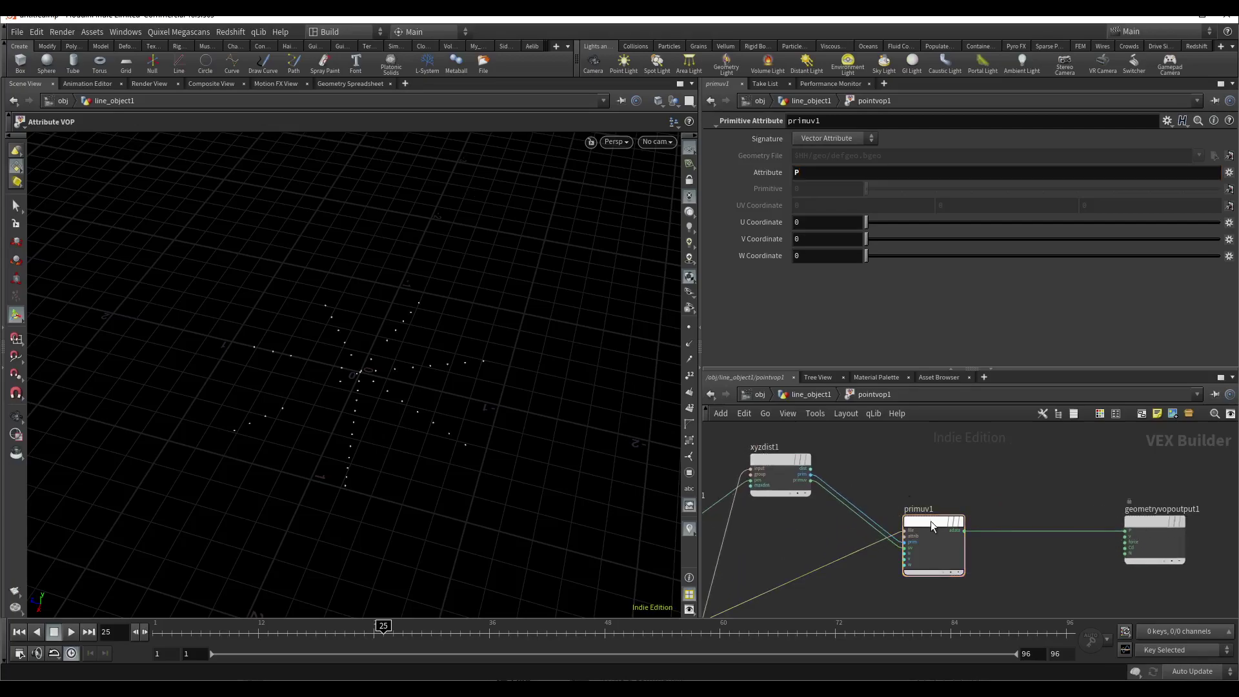
drag(930, 521, 1025, 483)
middle_drag(983, 543, 1056, 579)
drag(810, 499, 814, 492)
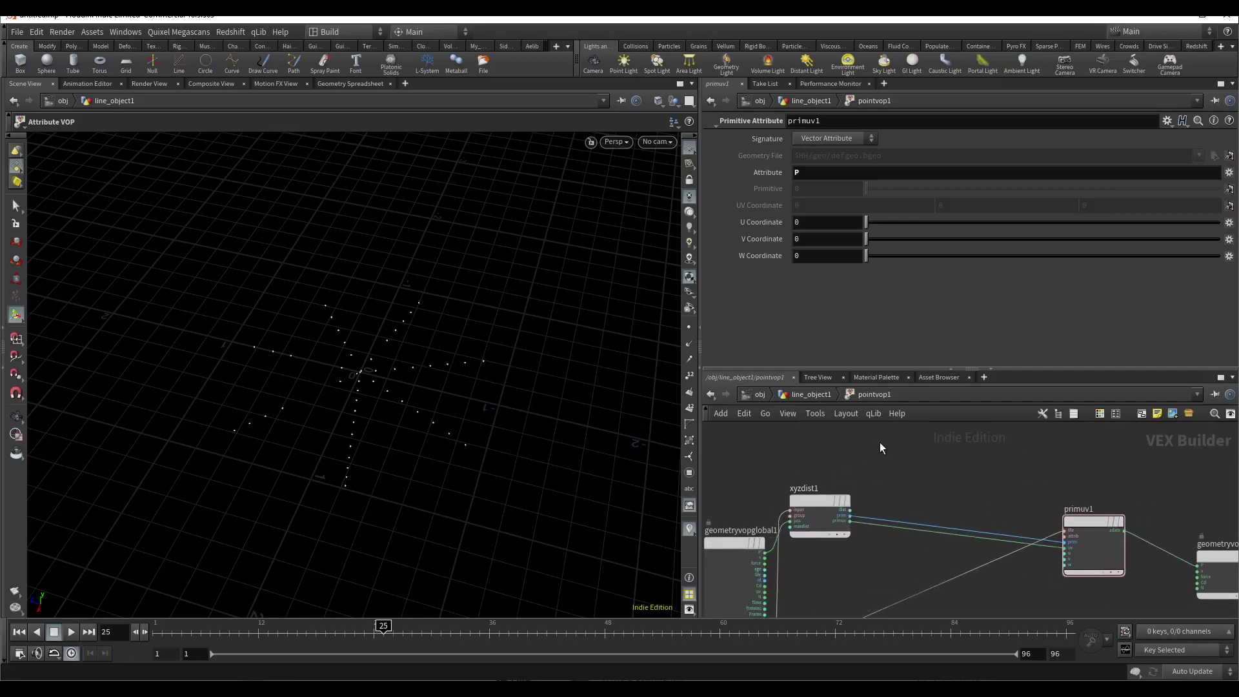
Step: Add a Vector to Float node and a Float to Vector node in pointvop1
key(Tab)
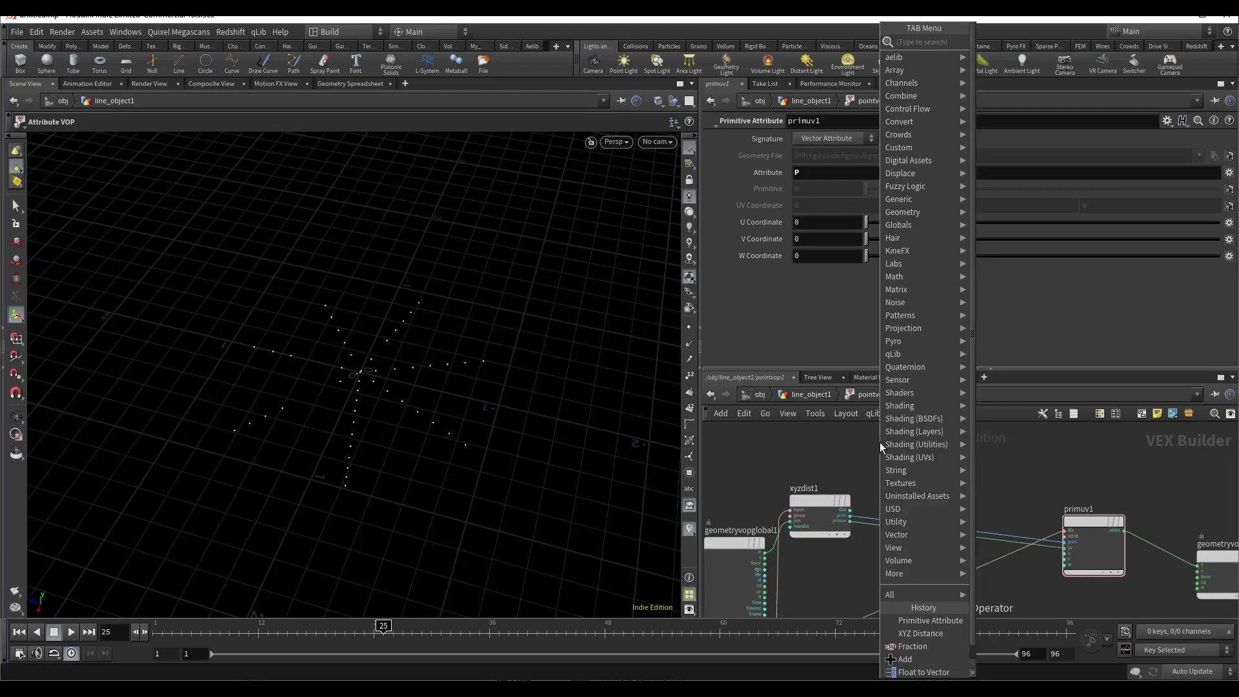
text(vtf)
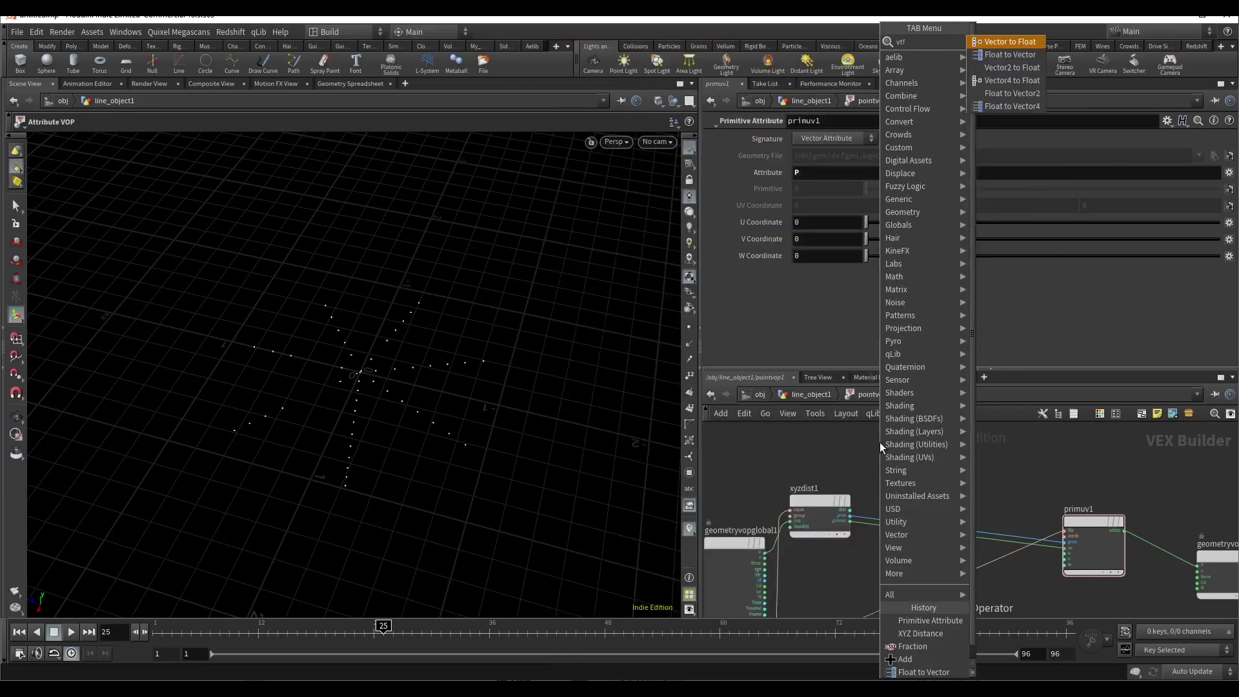
key(Return)
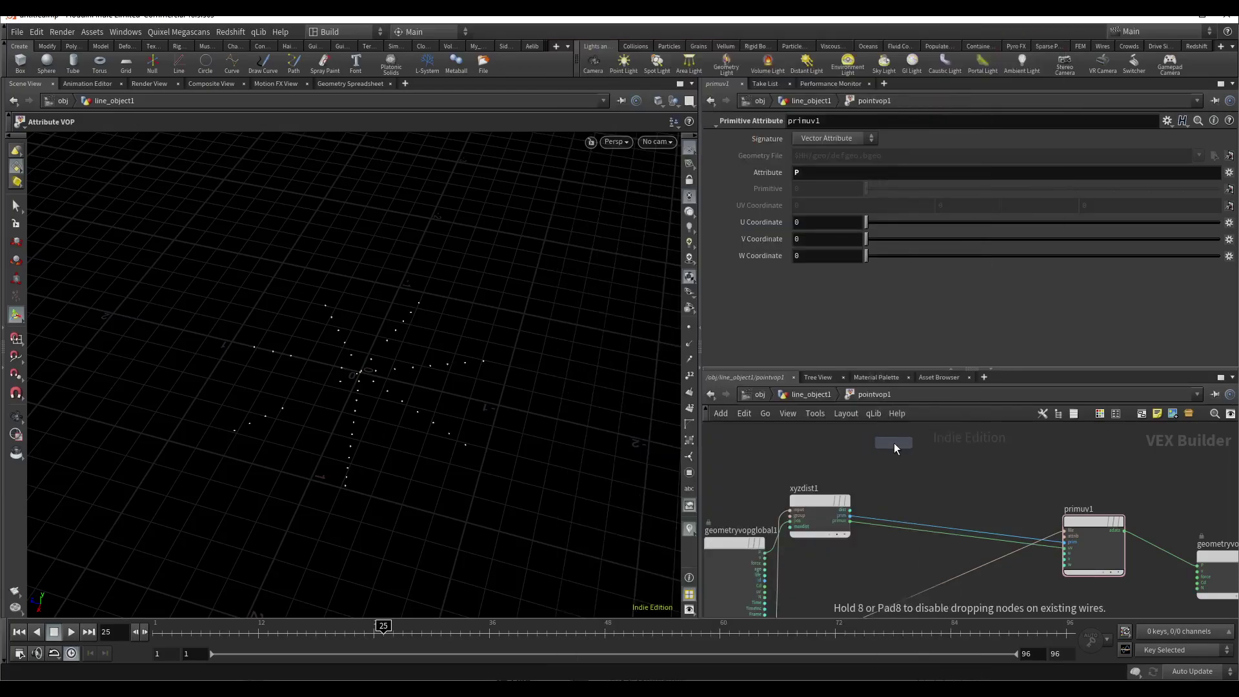
click(895, 445)
key(Tab)
text(f)
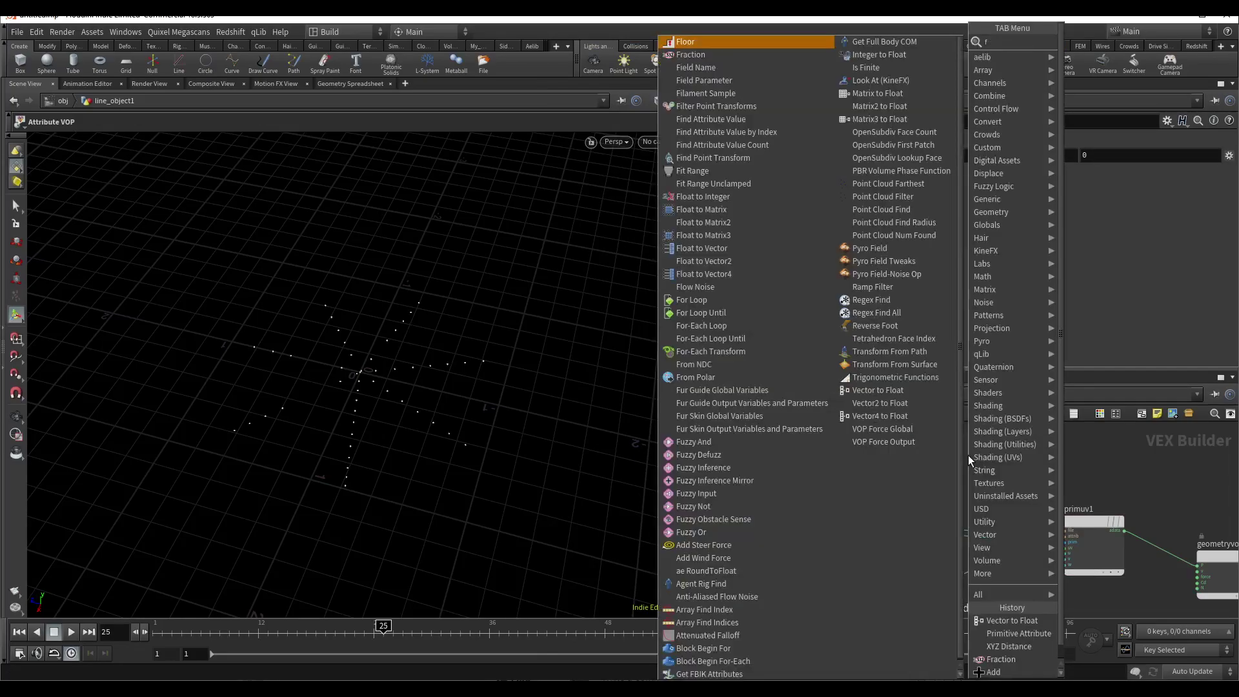
text(tv)
click(1105, 43)
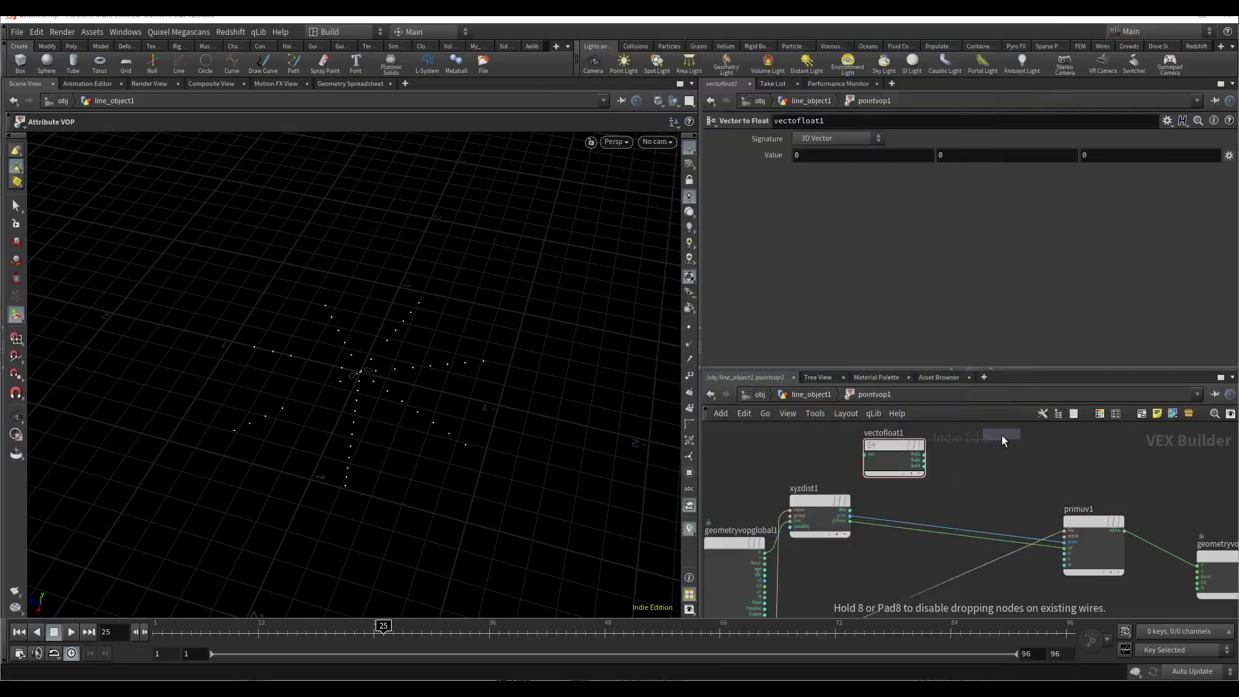
click(1040, 449)
Step: Wire xyzdist1's primuv into vectofloat1, then its fval2 and fval3 into floattovec1
scroll(934, 492, up, 3)
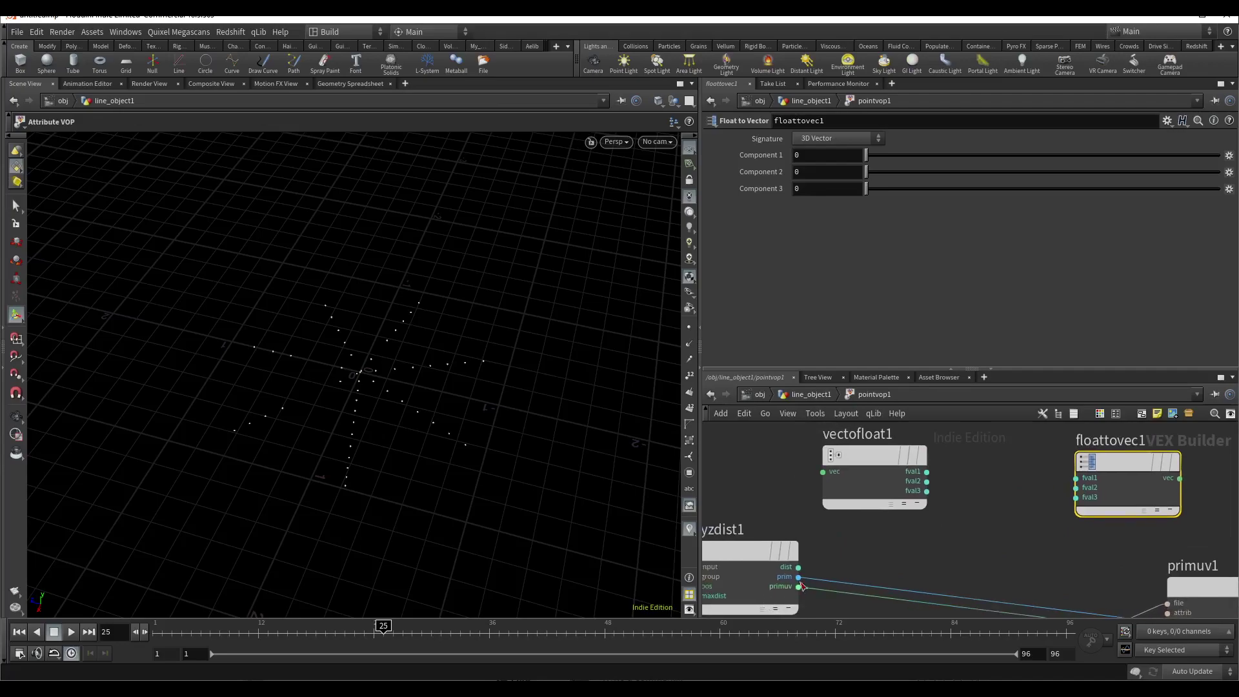
click(799, 587)
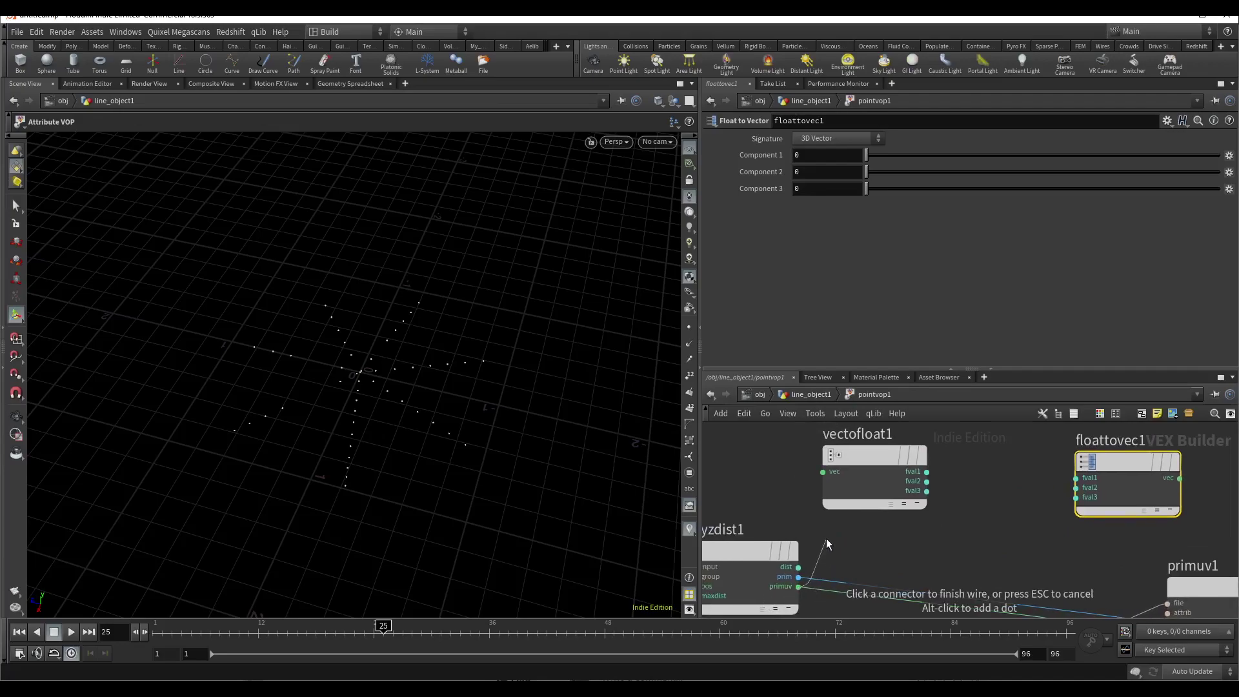
click(823, 472)
middle_drag(944, 506, 848, 520)
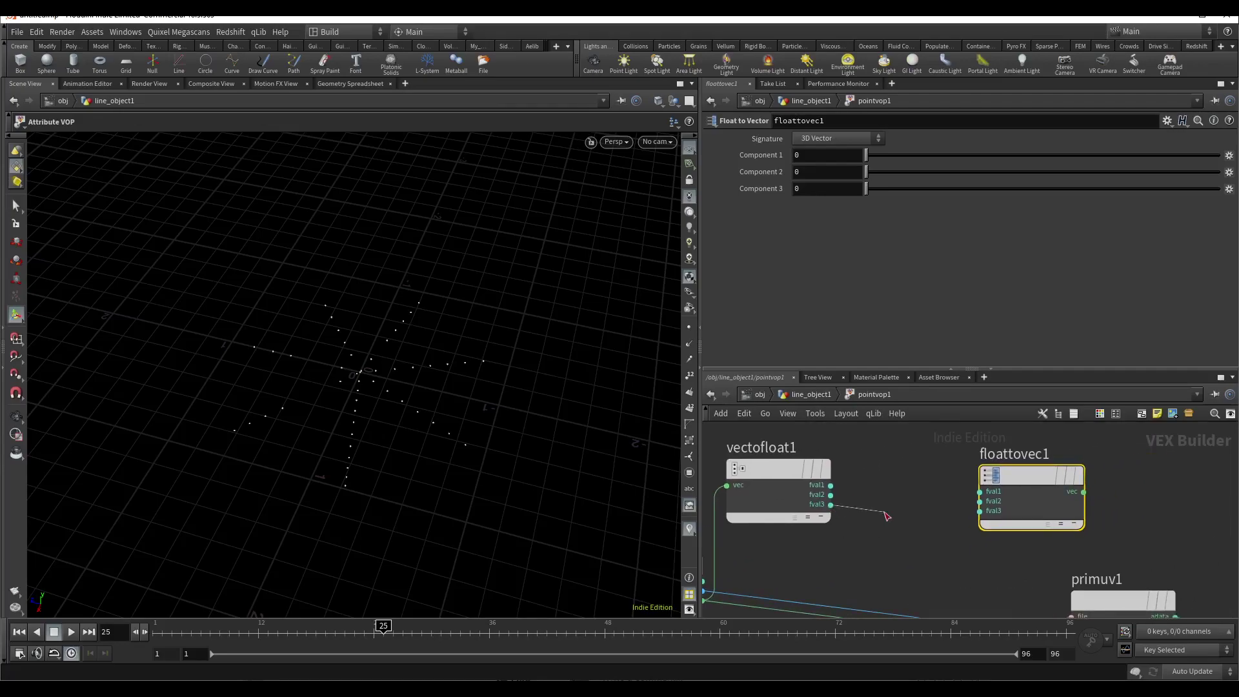
click(979, 510)
drag(830, 494, 1075, 491)
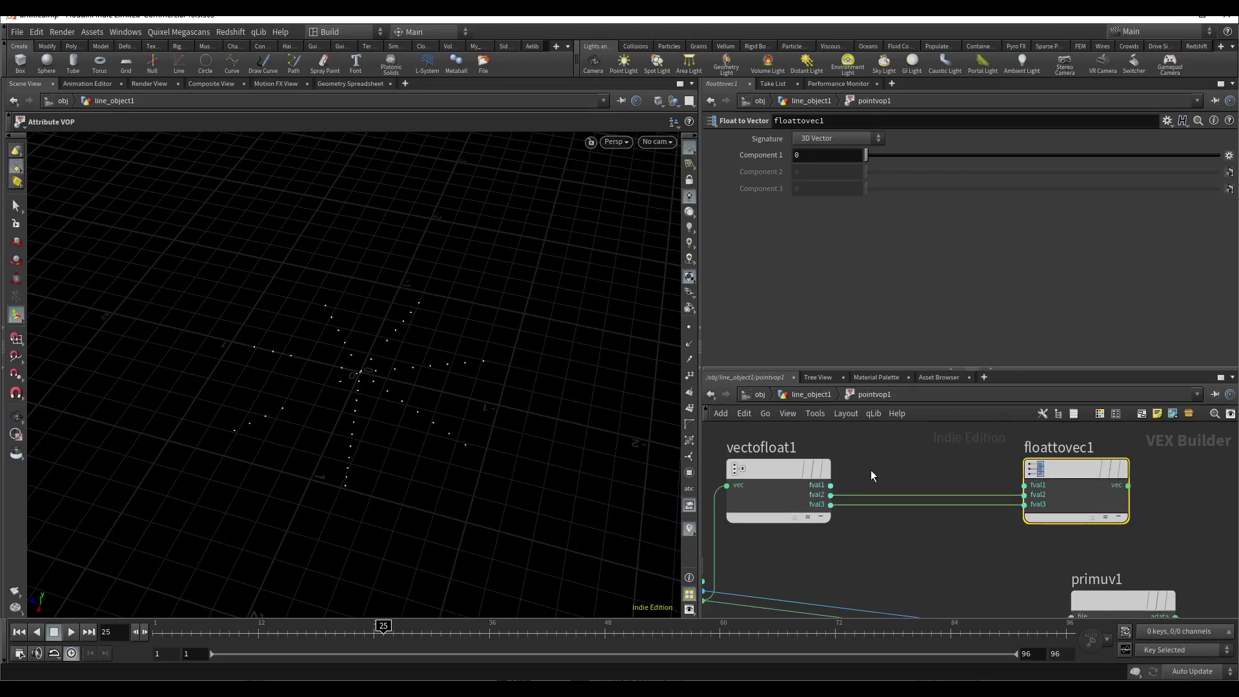
middle_drag(886, 435, 876, 478)
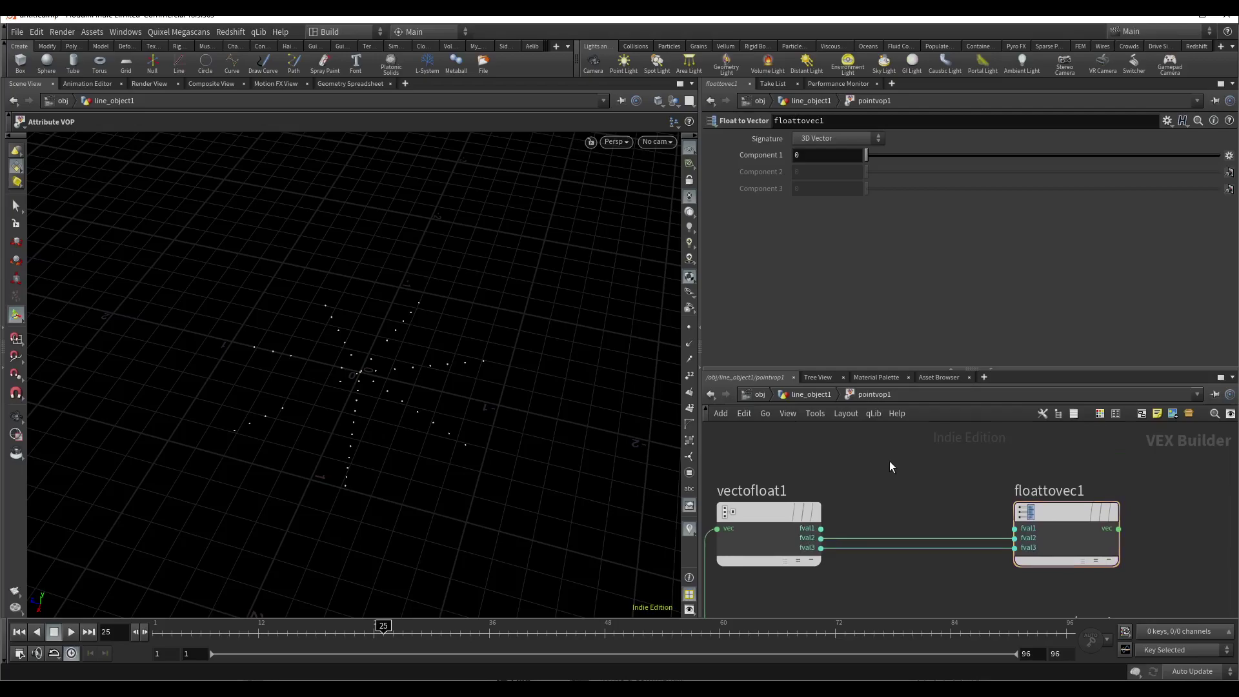
Step: Add an Add node routing vectofloat1's fval1 through add1 into floattovec1's fval1
key(Tab)
text(a)
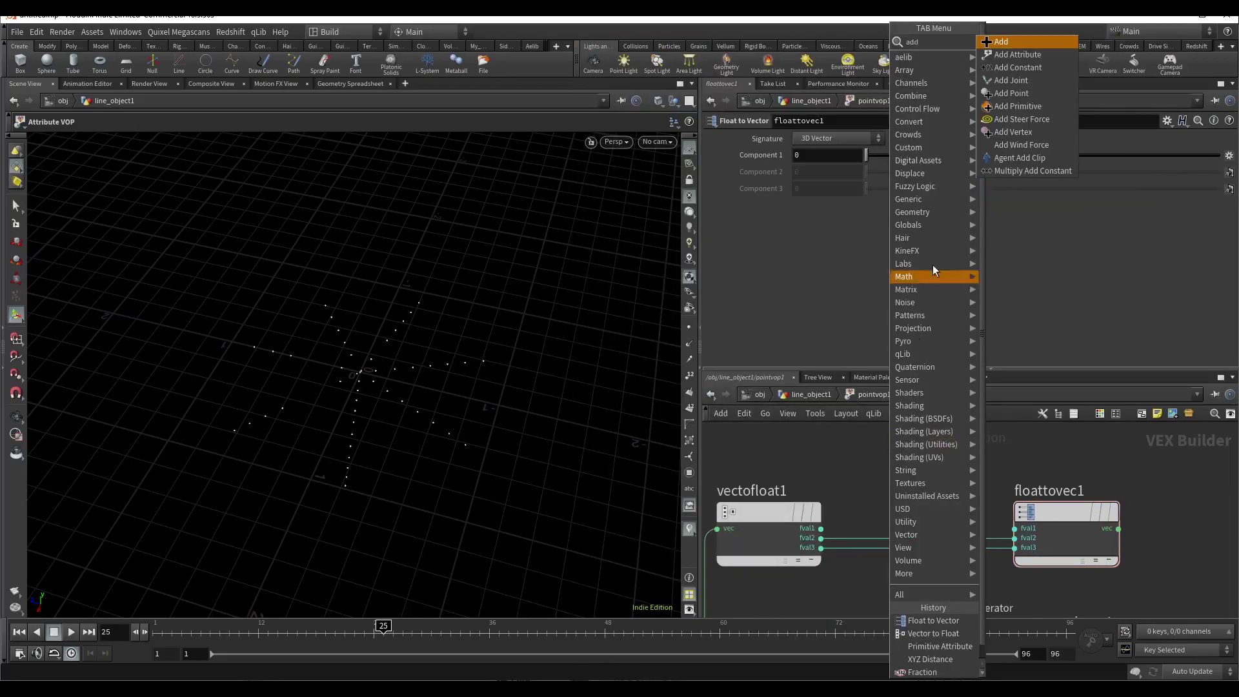
click(1036, 41)
click(899, 469)
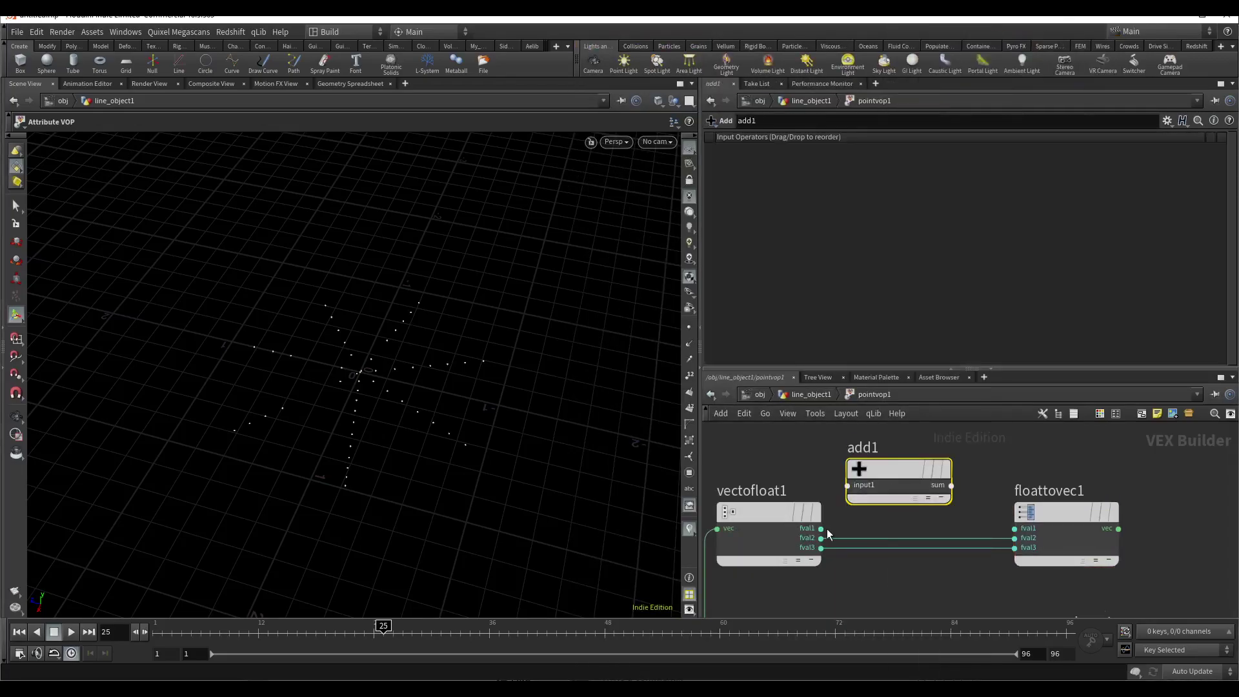
click(821, 528)
click(847, 484)
click(951, 485)
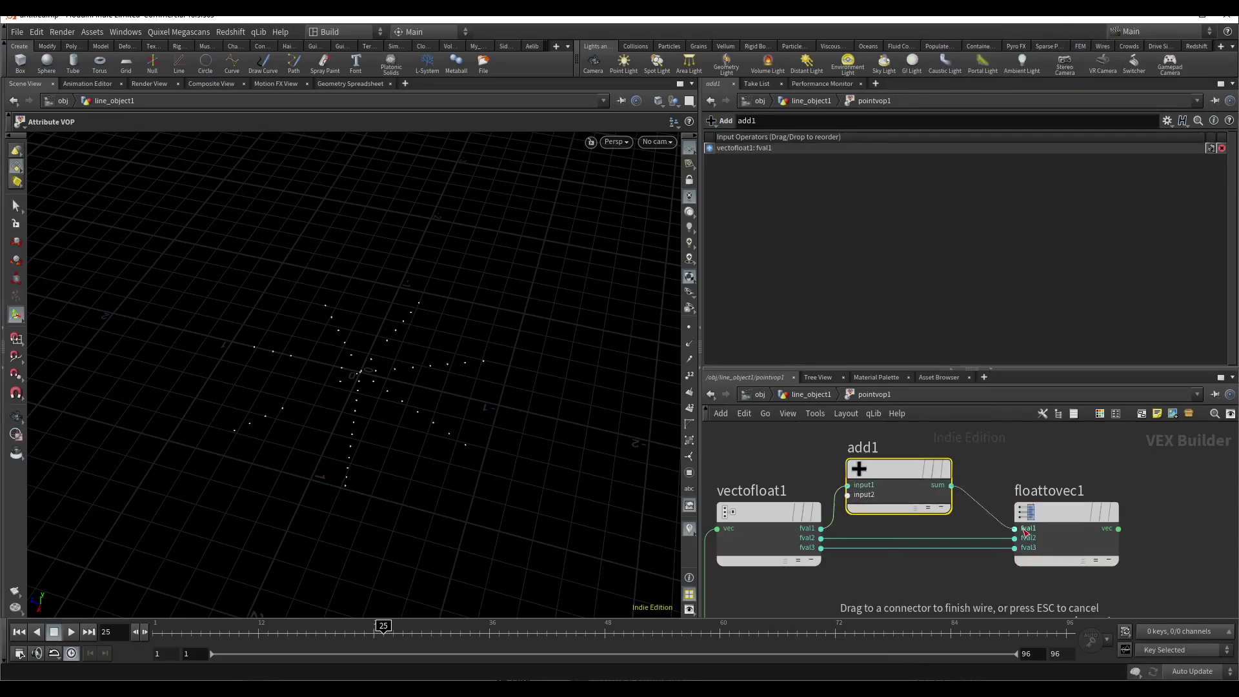
click(1026, 530)
scroll(1077, 498, down, 3)
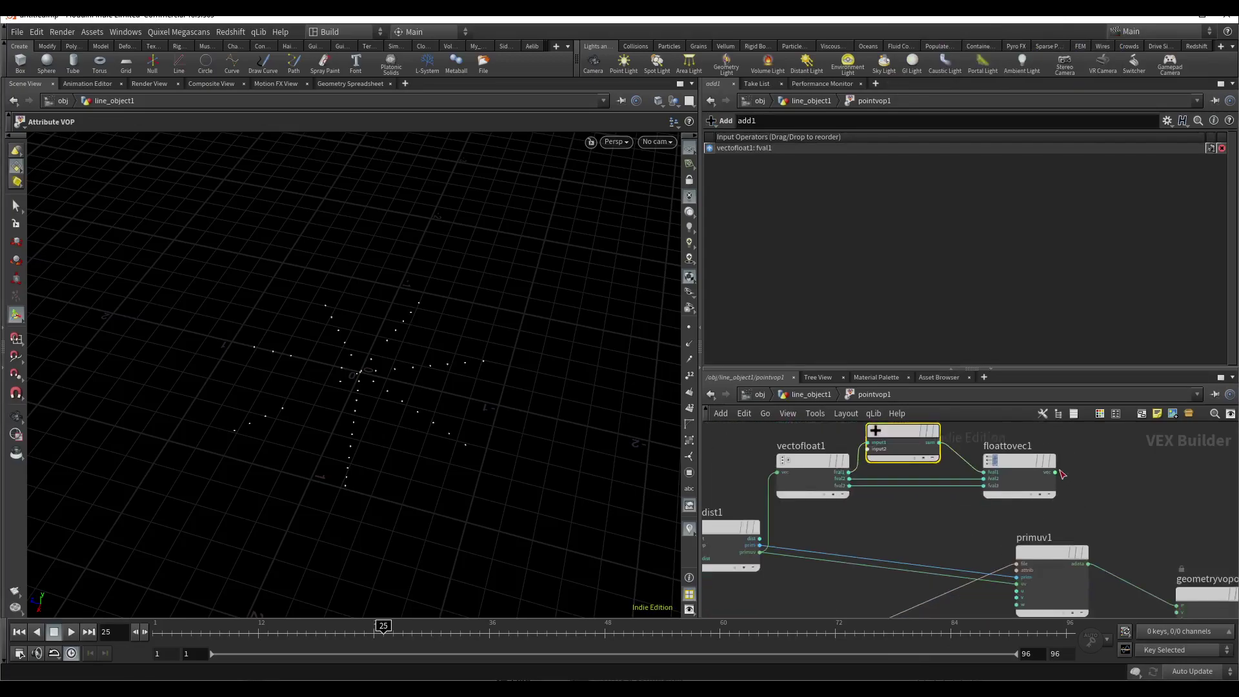
Step: Connect floattovec1's vec output into primuv1's uv input
click(1055, 472)
middle_drag(1074, 492, 1080, 437)
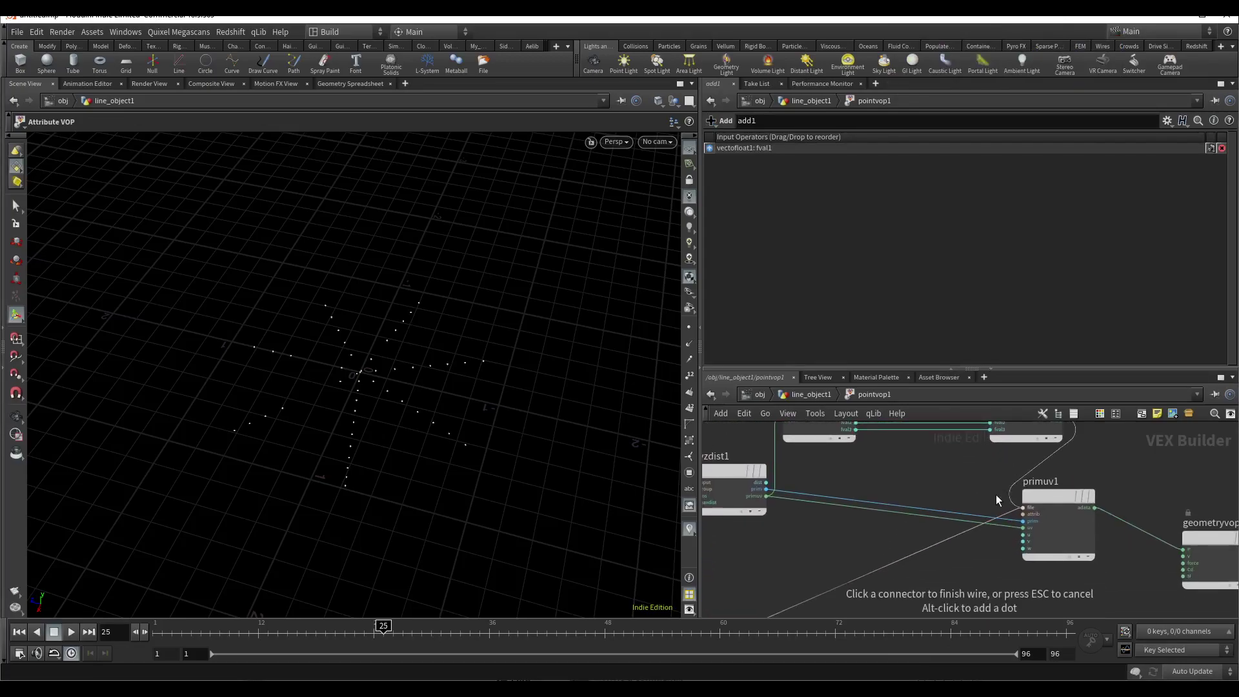
click(1023, 527)
middle_drag(1004, 517, 962, 564)
scroll(938, 528, up, 2)
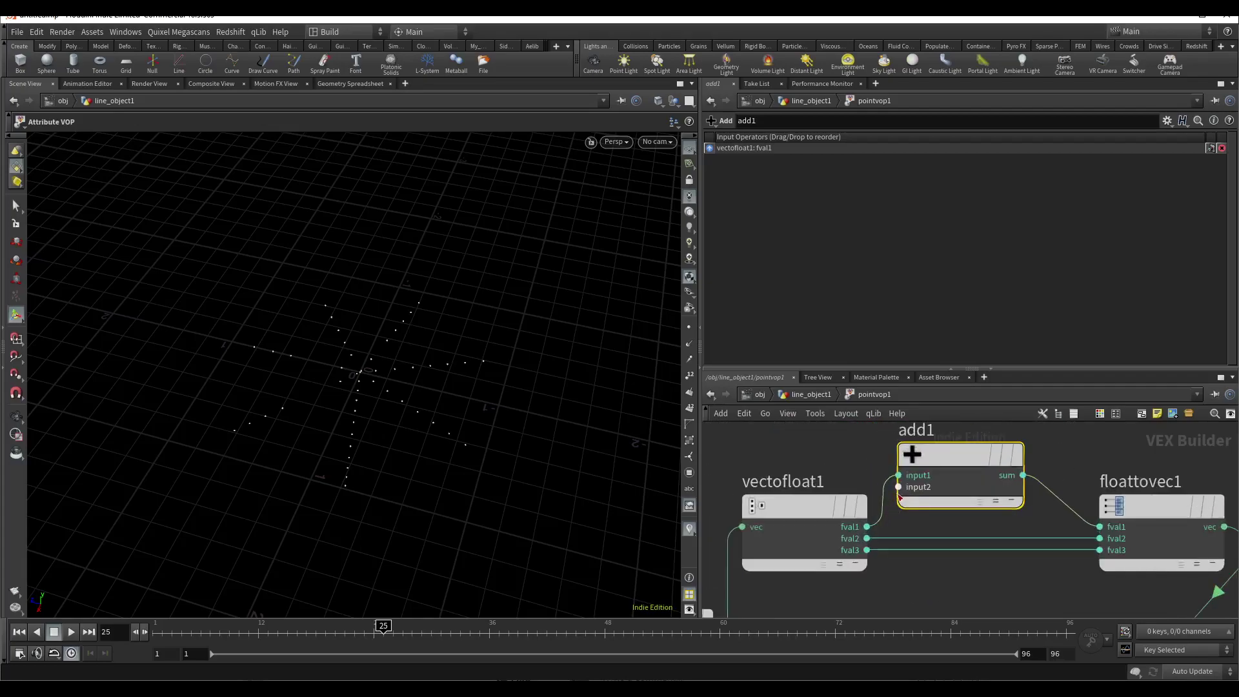
Step: Promote add1's second input, then sweep Input Number 2 in line_object1 to slide the points
right_click(899, 492)
click(941, 457)
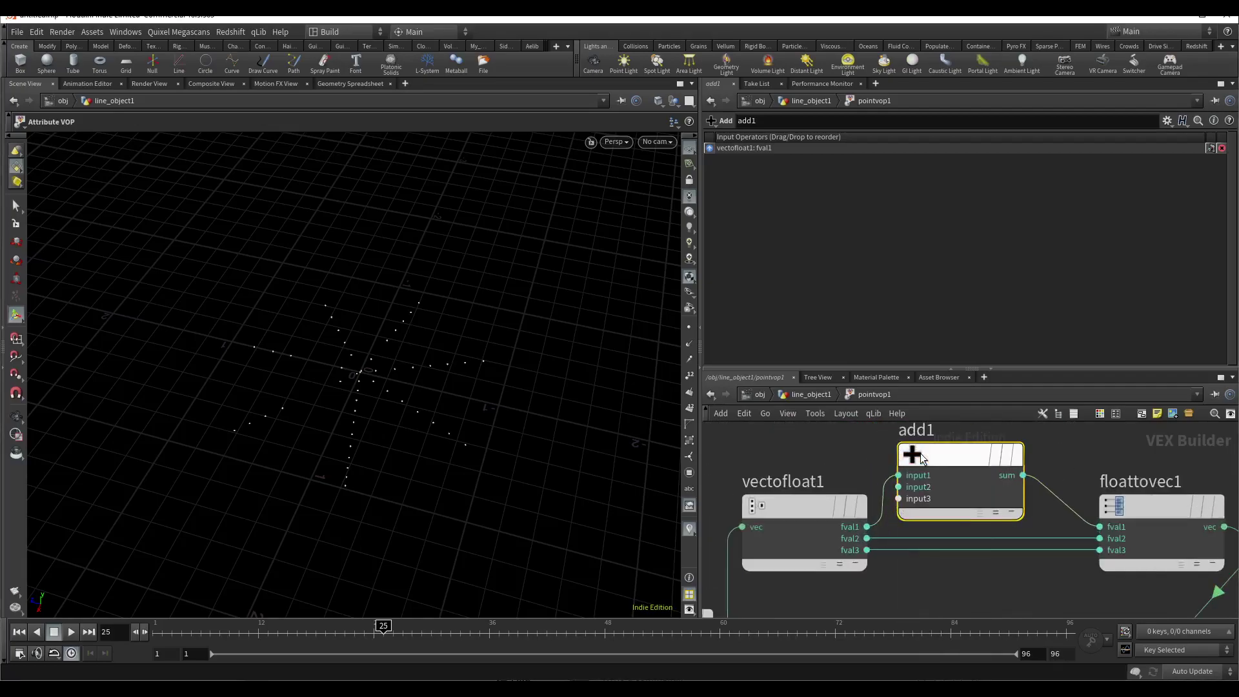
click(811, 394)
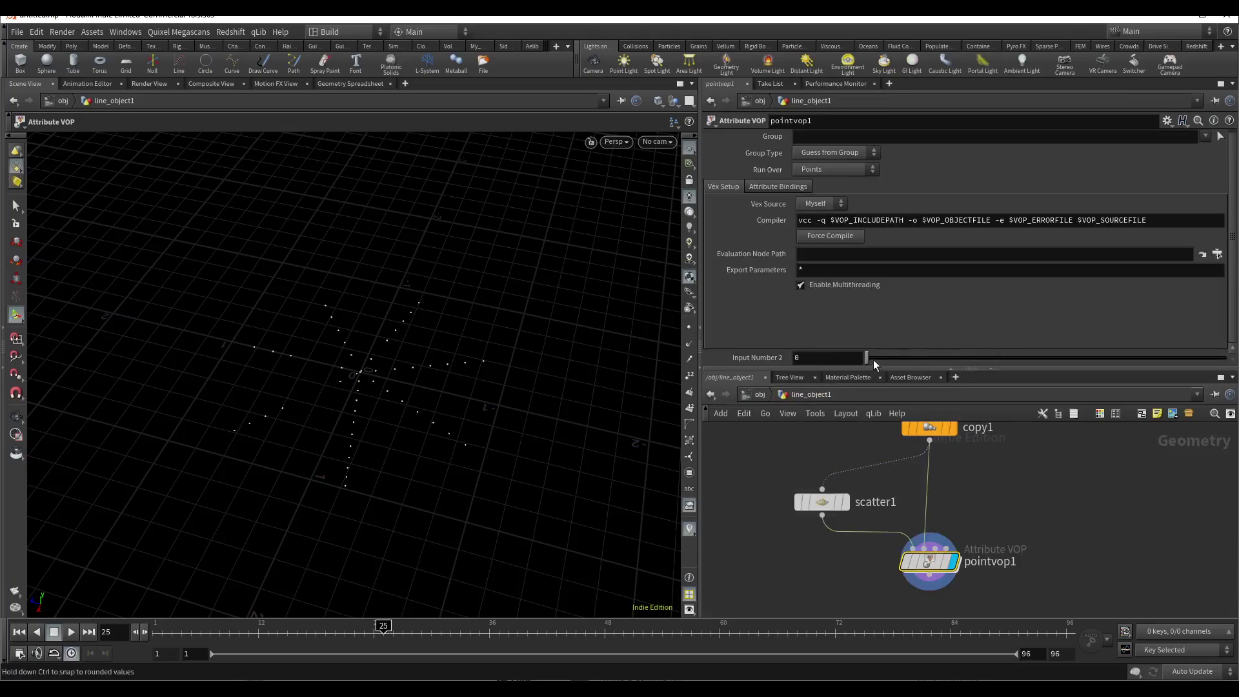
drag(873, 359, 1182, 392)
drag(1027, 392, 780, 413)
Step: Back inside pointvop1, select floattovec1, primuv1 and the output node
double_click(931, 568)
scroll(850, 500, down, 3)
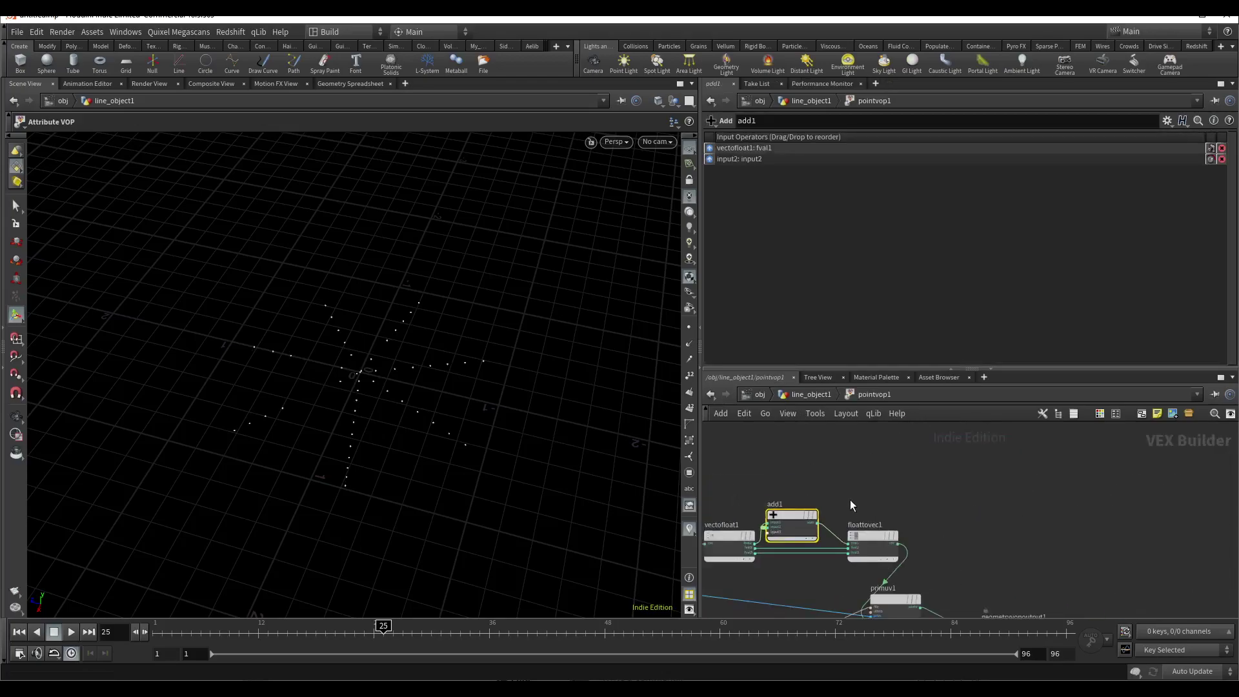
middle_drag(850, 499, 937, 422)
middle_drag(1157, 502, 1159, 570)
drag(1109, 599, 1009, 503)
Step: Shift the selected nodes right and insert a Fraction node on the add1 to floattovec1 wire
click(933, 454)
key(Tab)
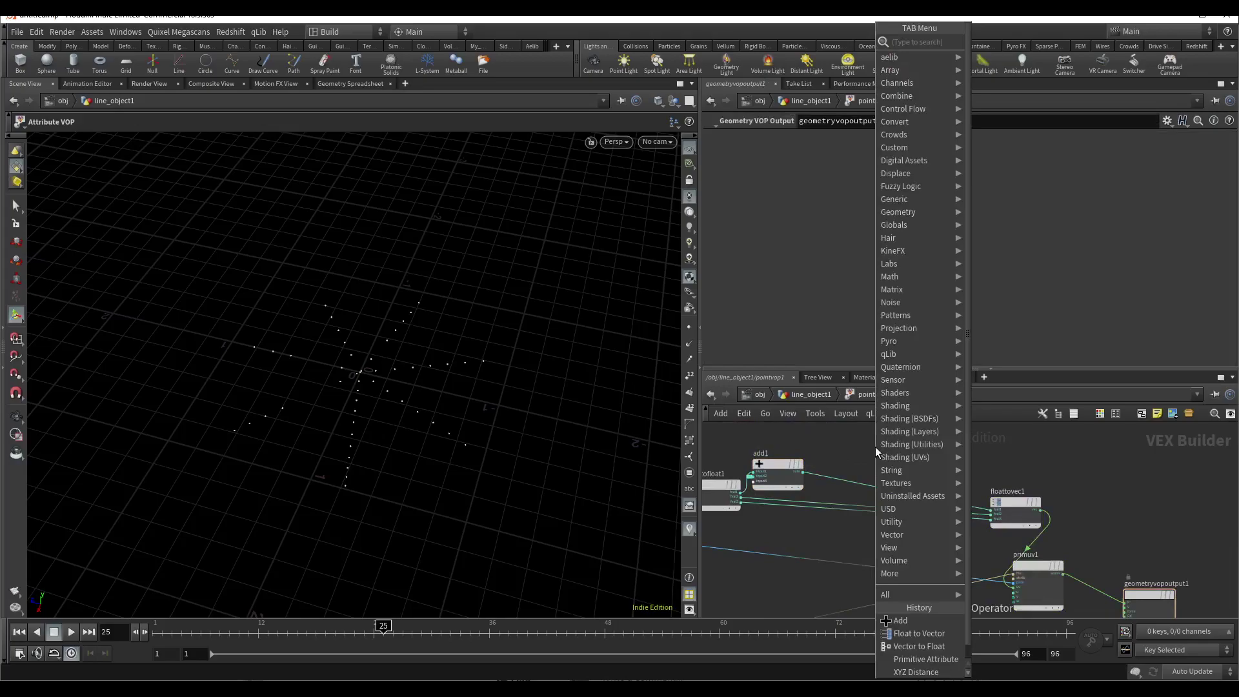
text(fra)
key(Return)
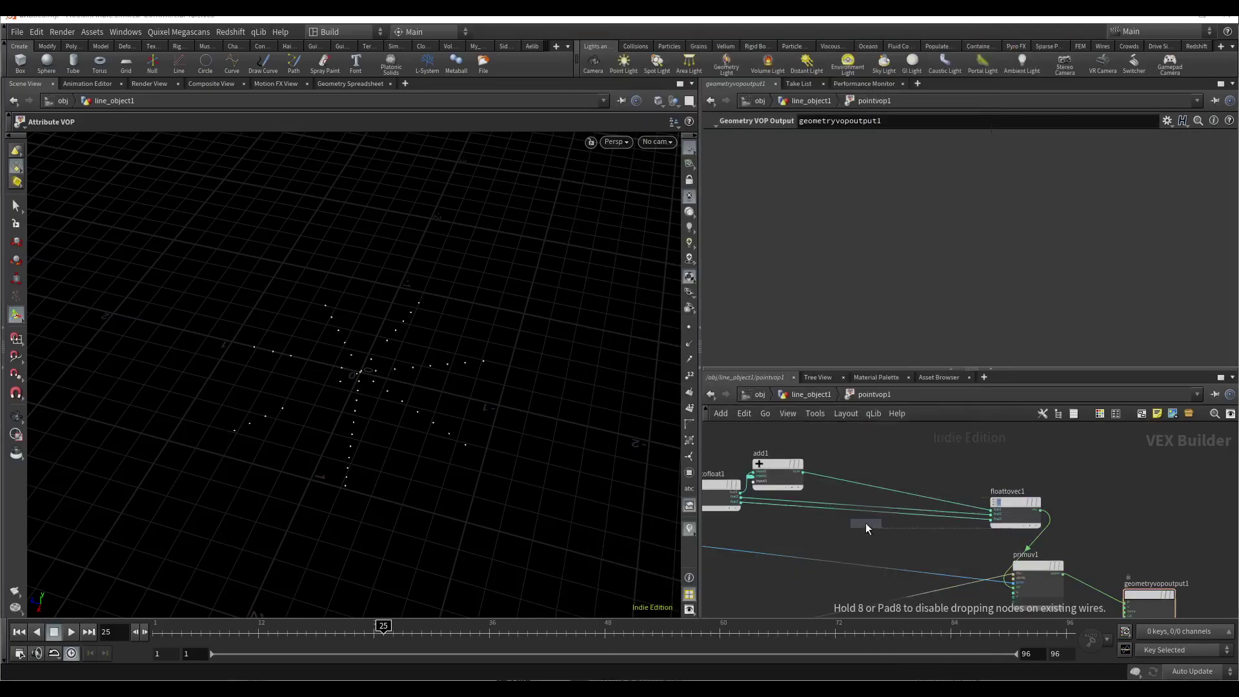
click(863, 482)
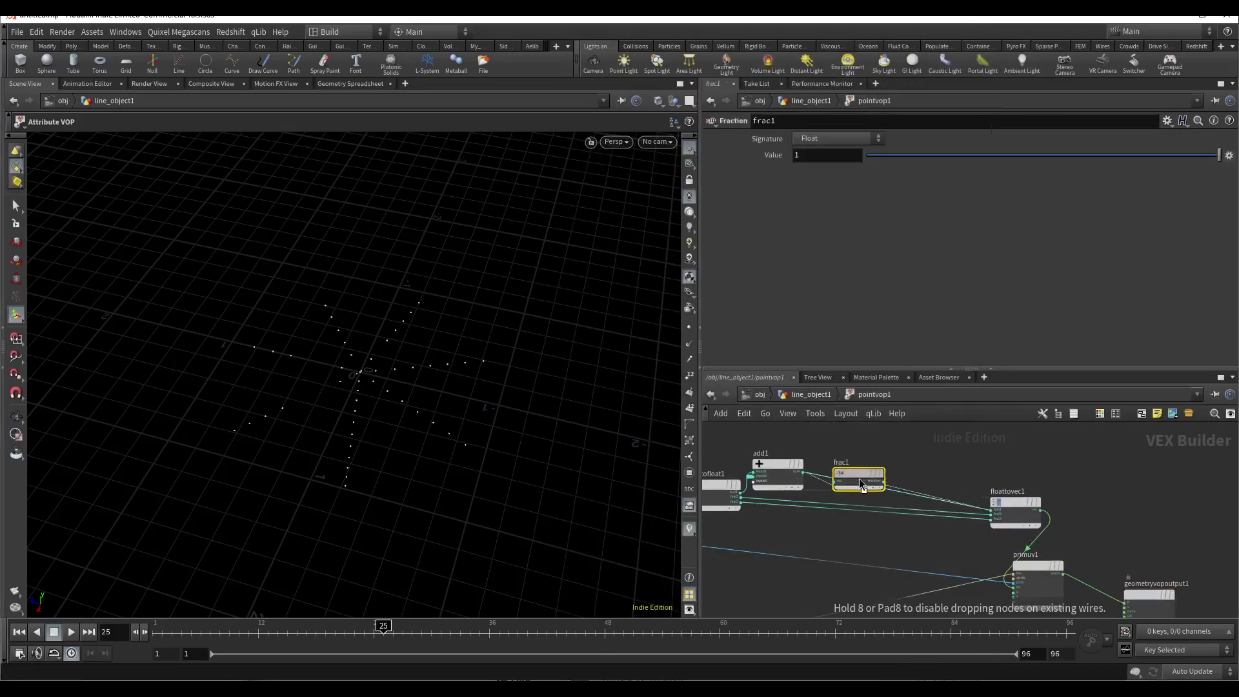
Step: In line_object1, scrub Input Number 2 through 0.701, 0.331 and 0.162 to watch the points loop
click(793, 395)
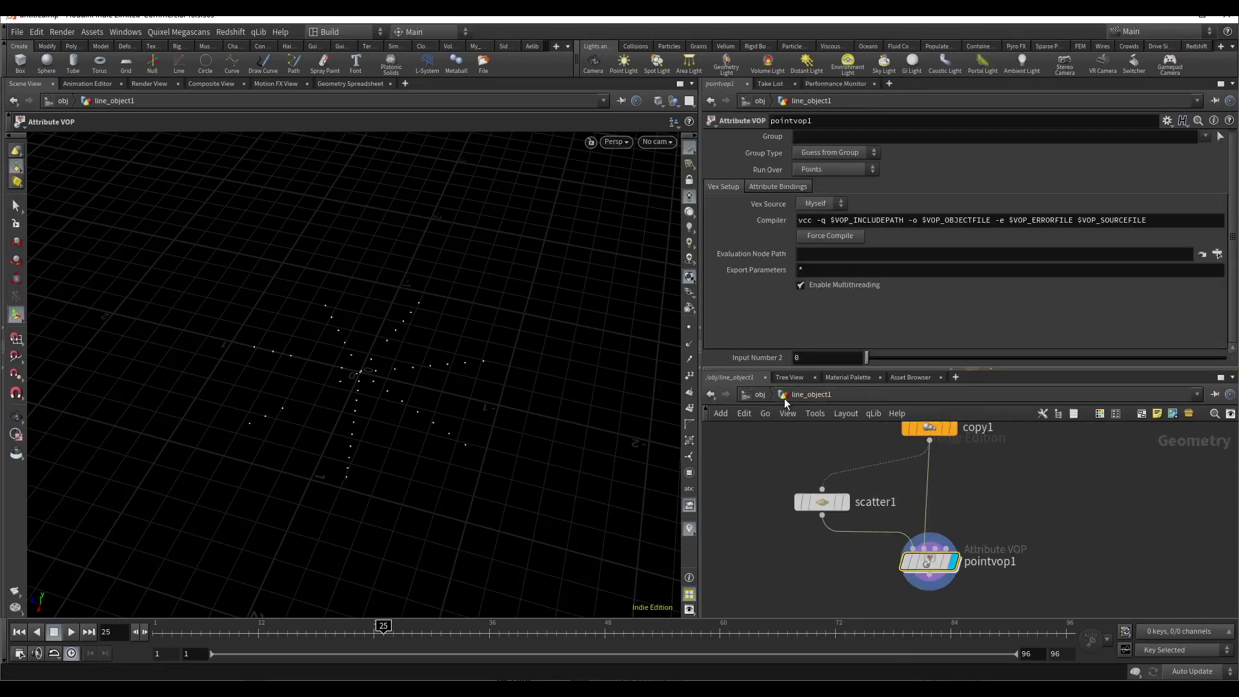
drag(867, 357, 1121, 378)
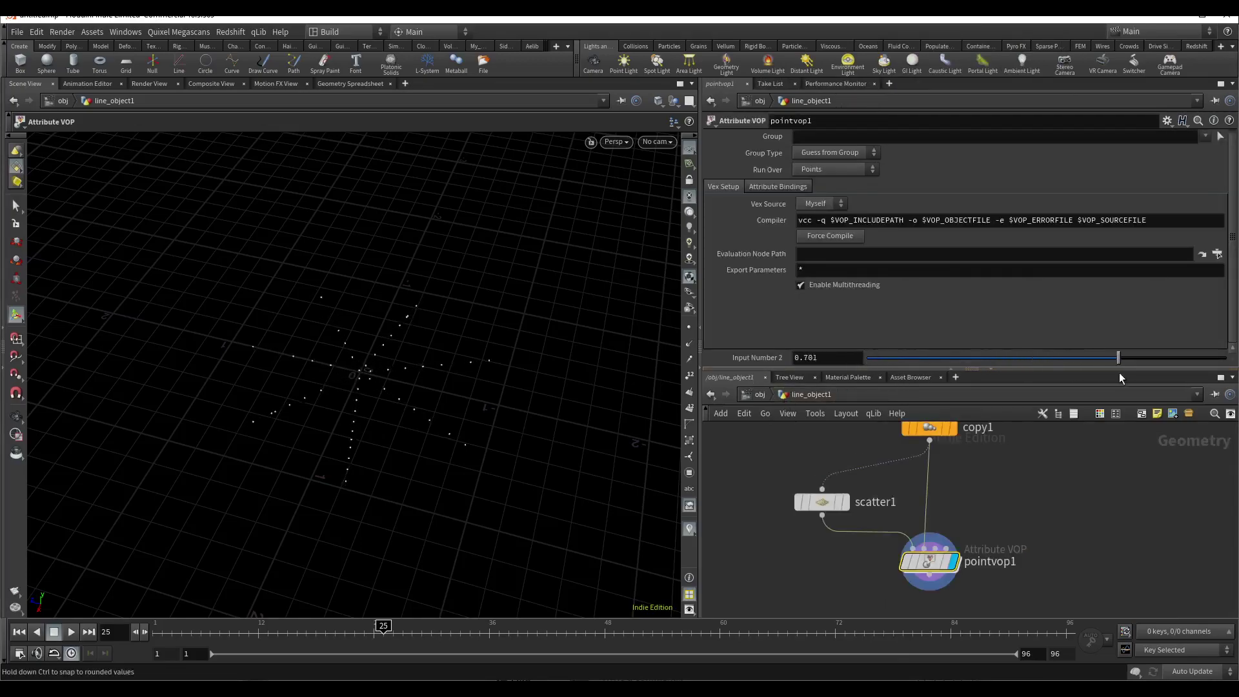
drag(1224, 359, 986, 387)
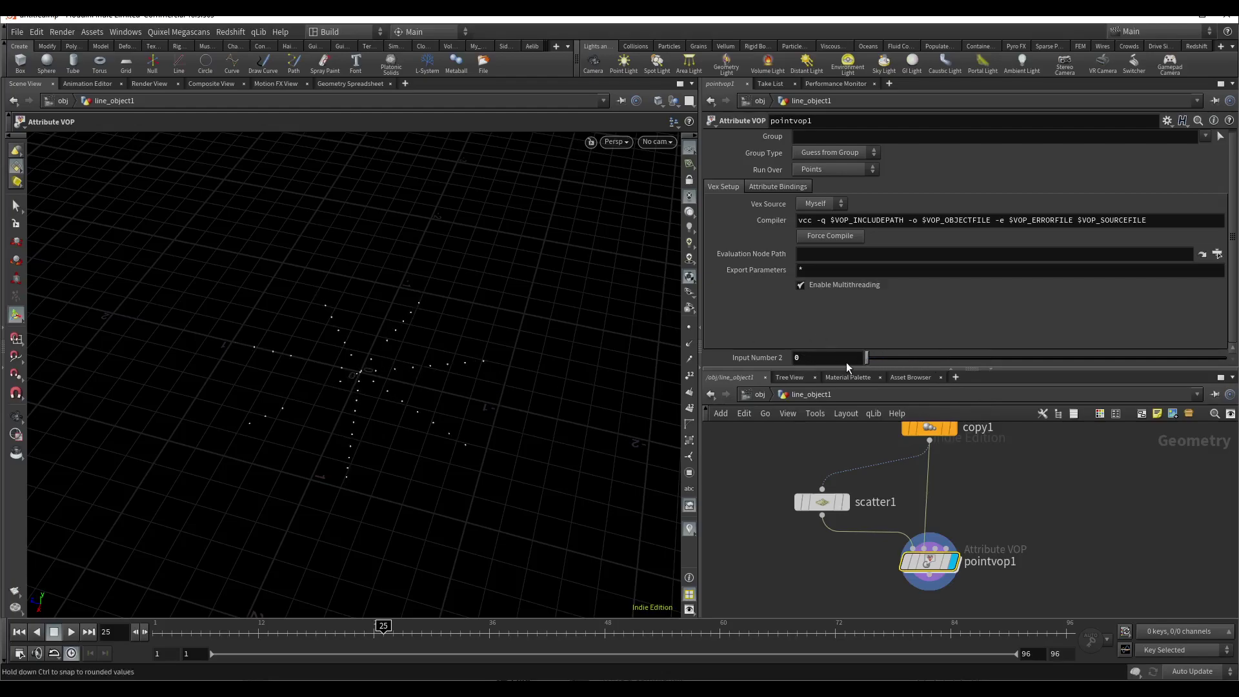
drag(846, 362, 927, 361)
drag(1137, 365, 616, 385)
scroll(987, 445, down, 2)
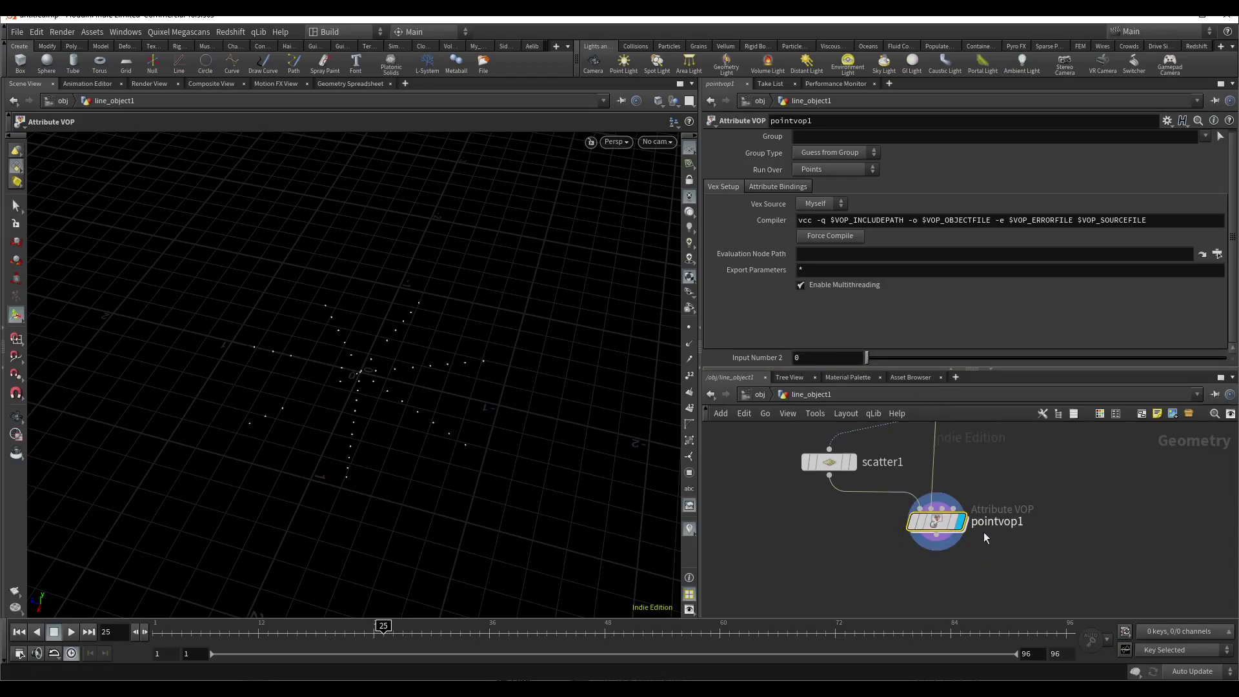
click(726, 355)
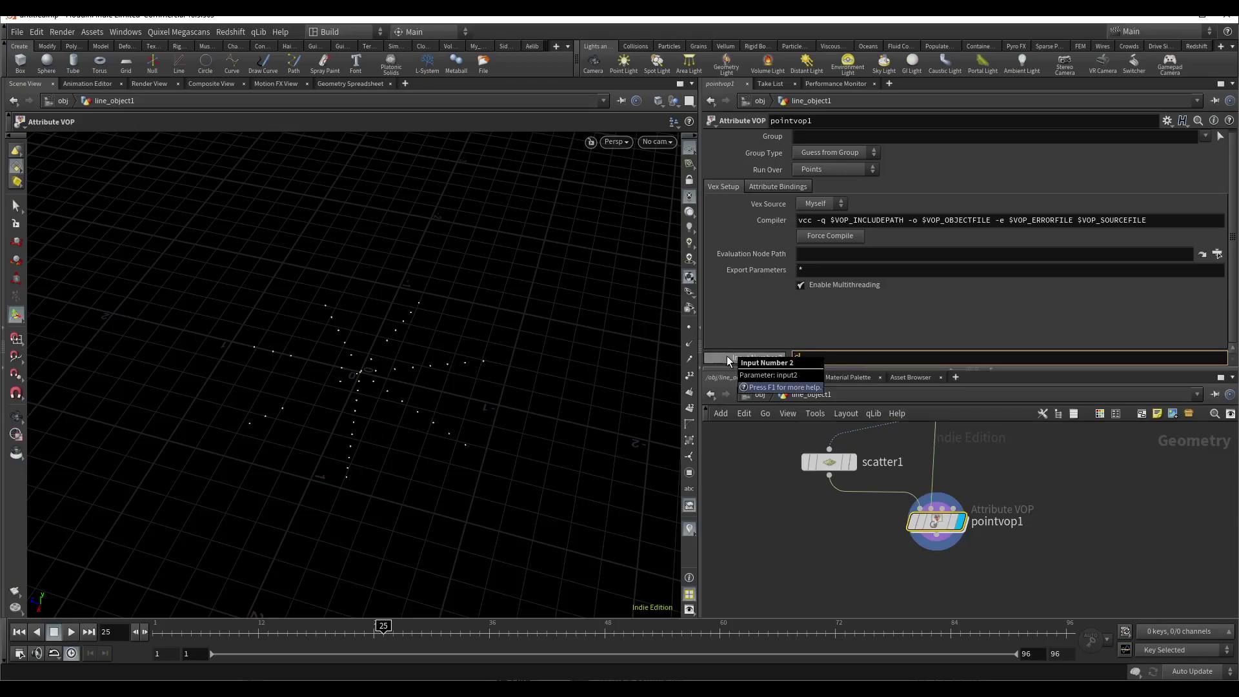
text(@Timw)
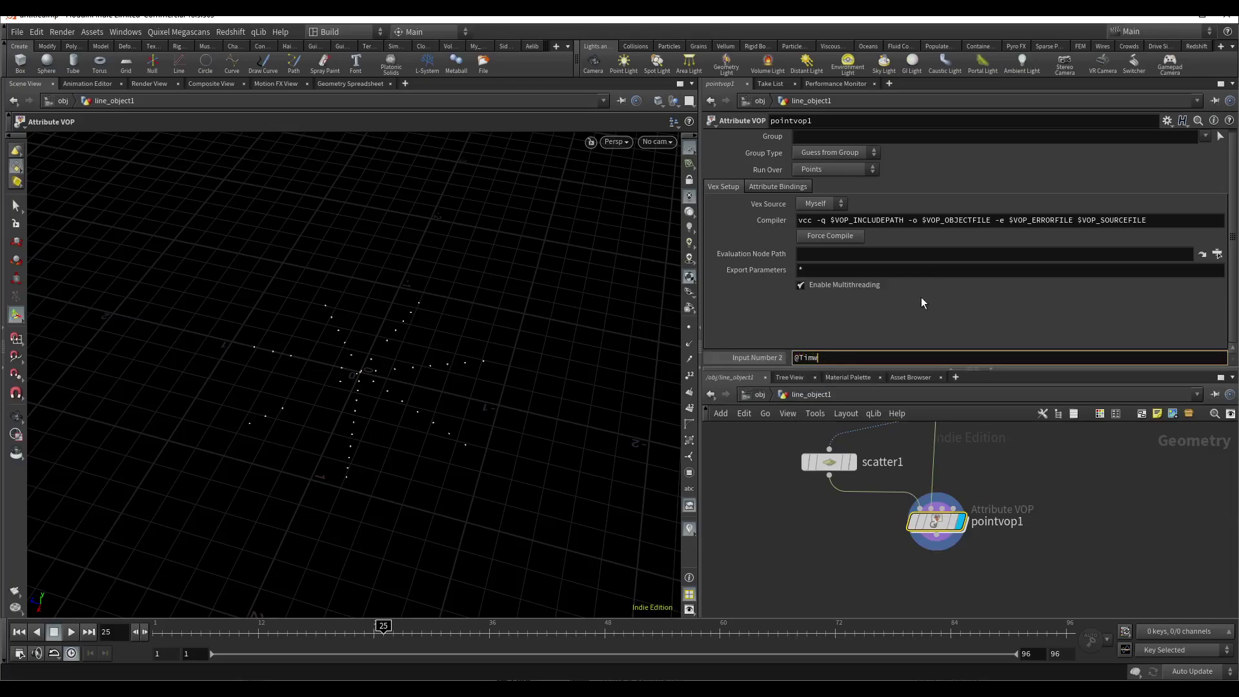
key(BackSpace)
text(e*0.25)
click(799, 601)
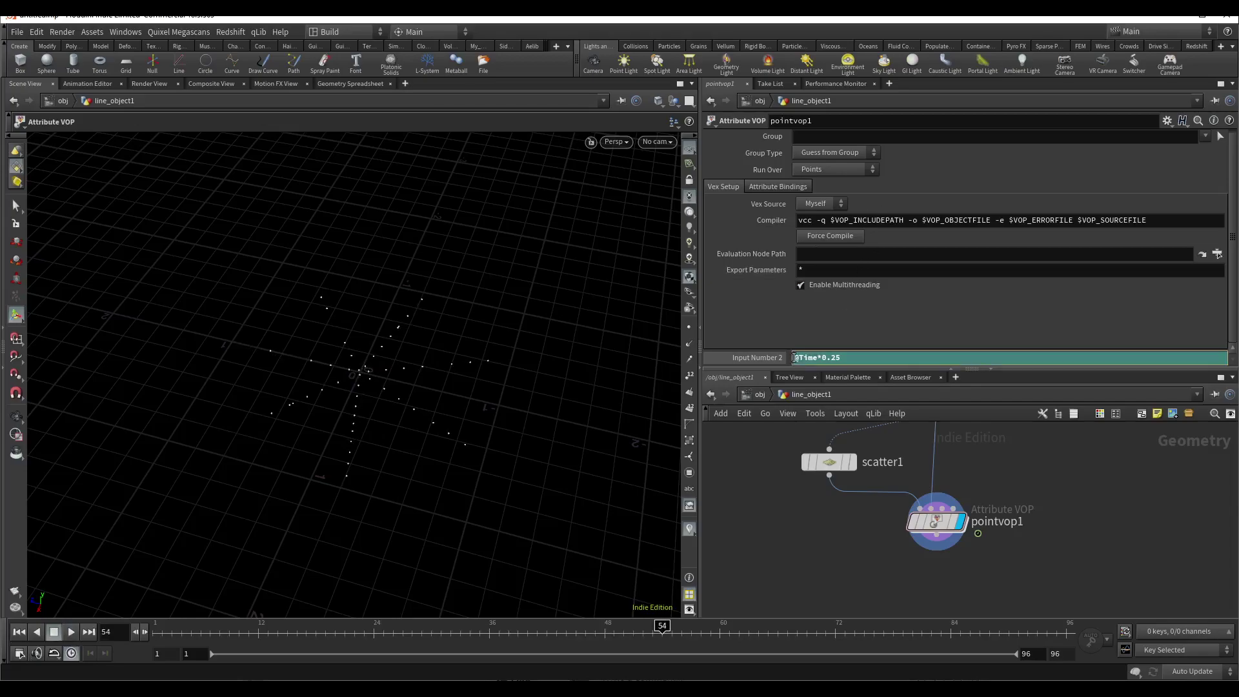
text(-)
key(Return)
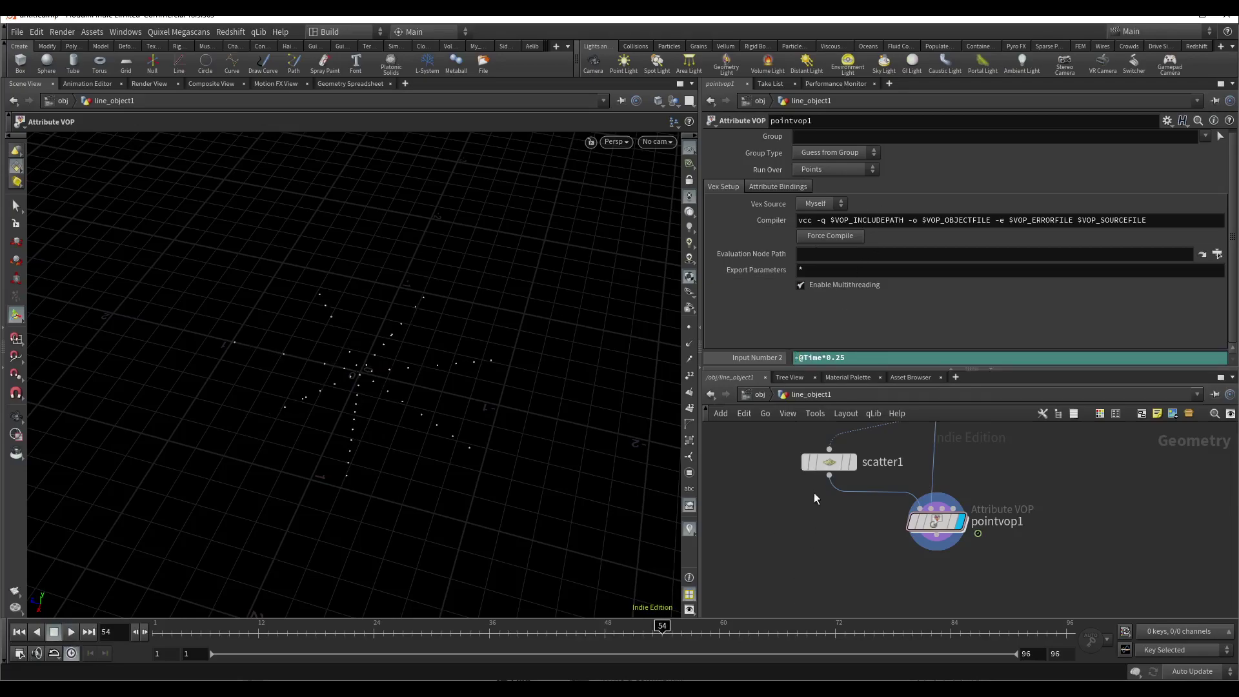
click(72, 633)
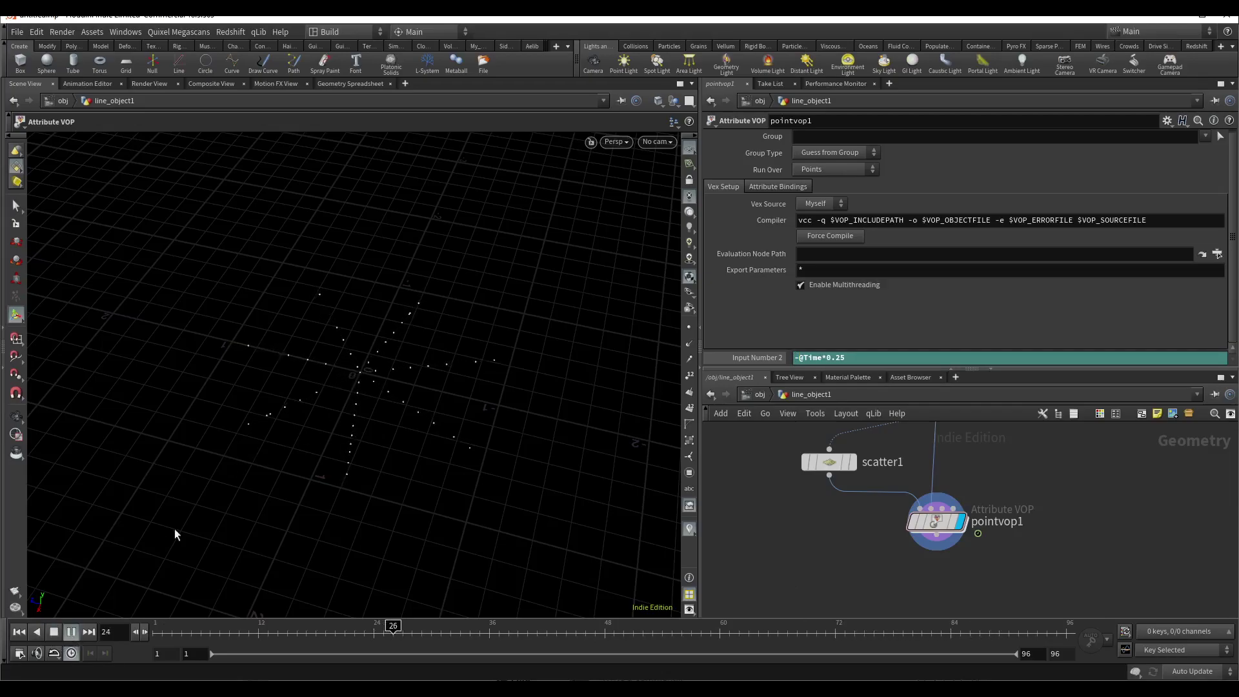
Step: Stop playback and add a Voronoi Fracture with pointvop1 wired into its second input
click(55, 632)
scroll(1017, 578, down, 1)
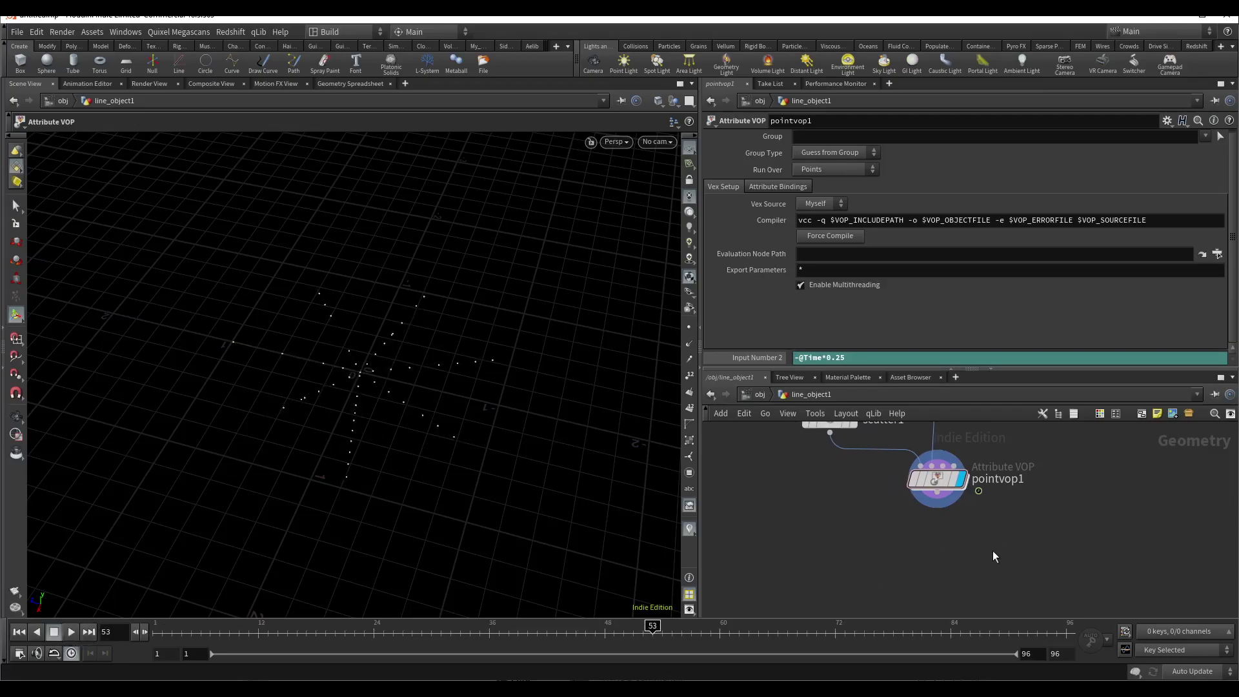
key(Tab)
text(vor)
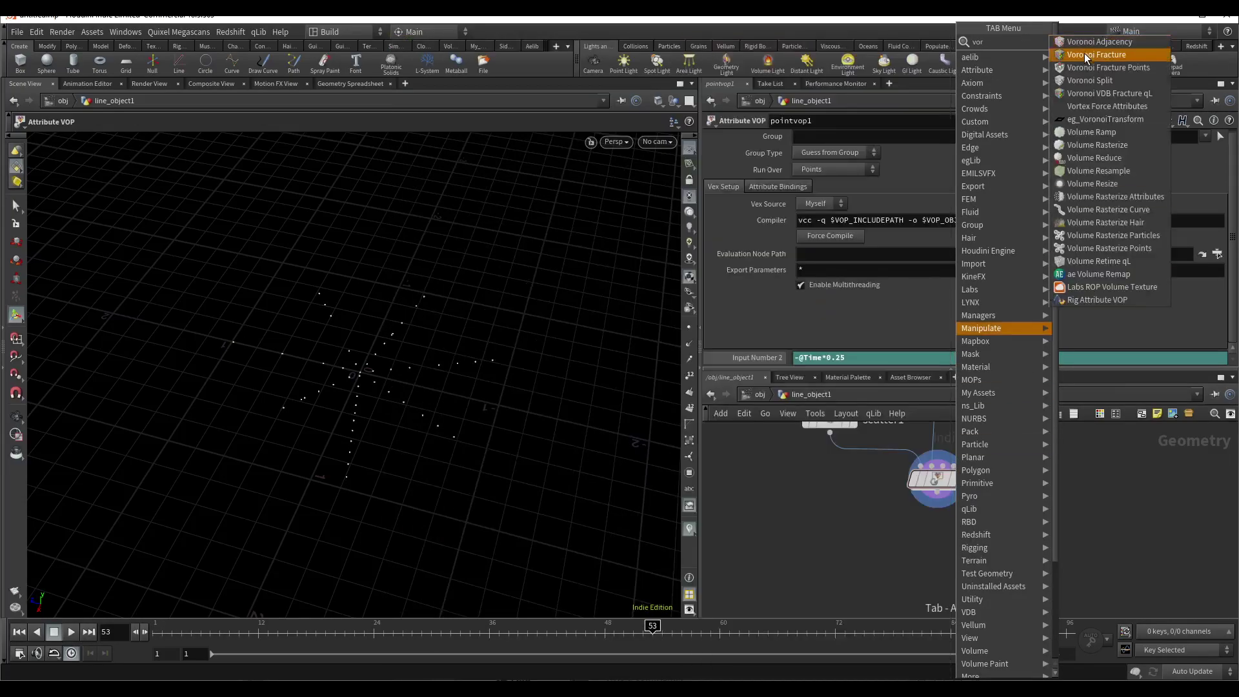
click(1096, 54)
click(916, 559)
drag(934, 513, 927, 550)
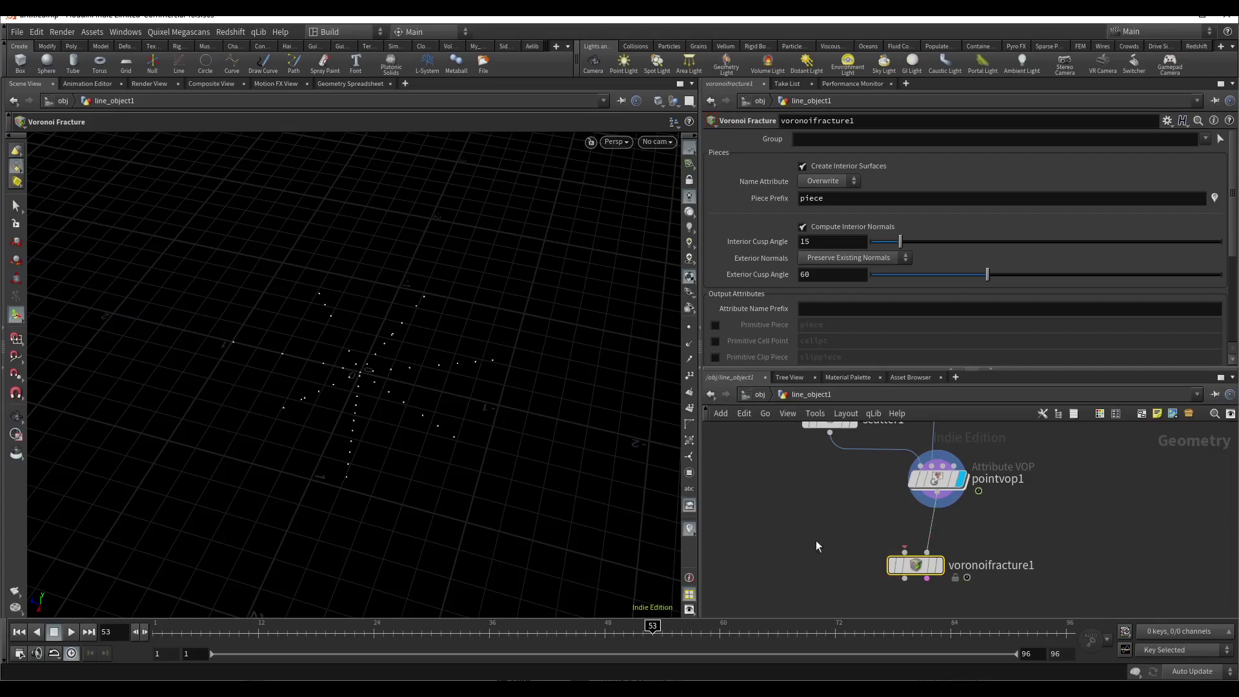
Step: Place a new Grid node beside the Voronoi Fracture
key(Tab)
text(gr)
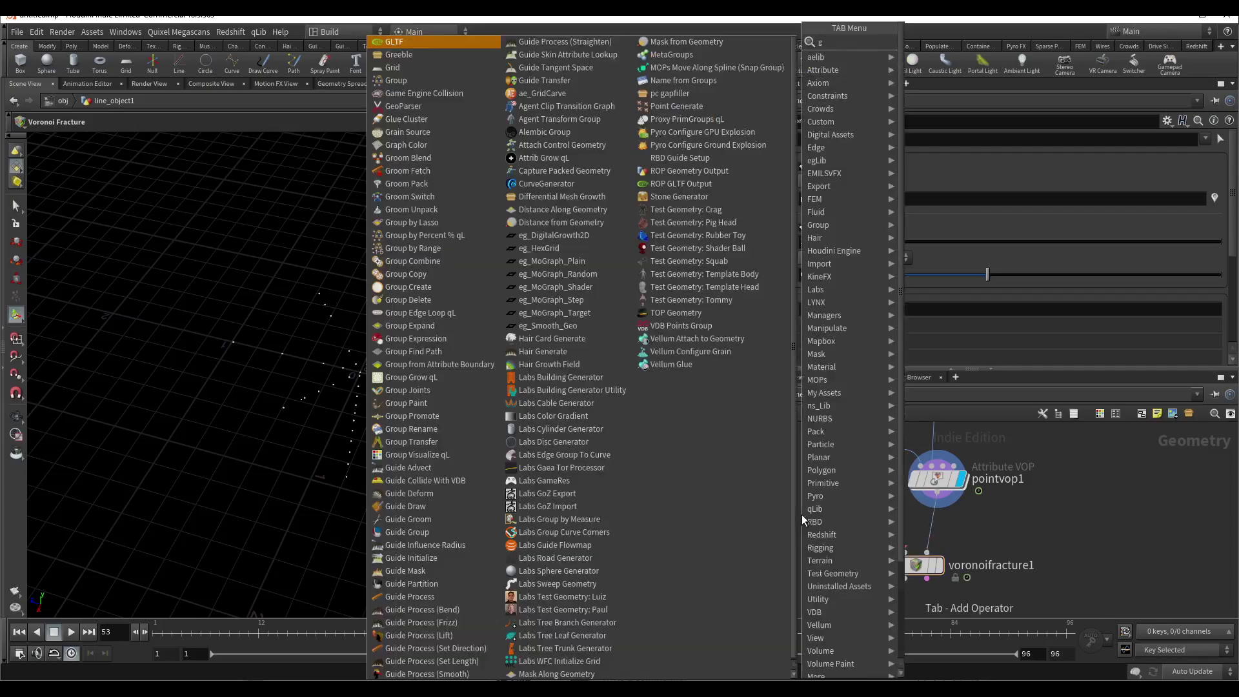
click(948, 55)
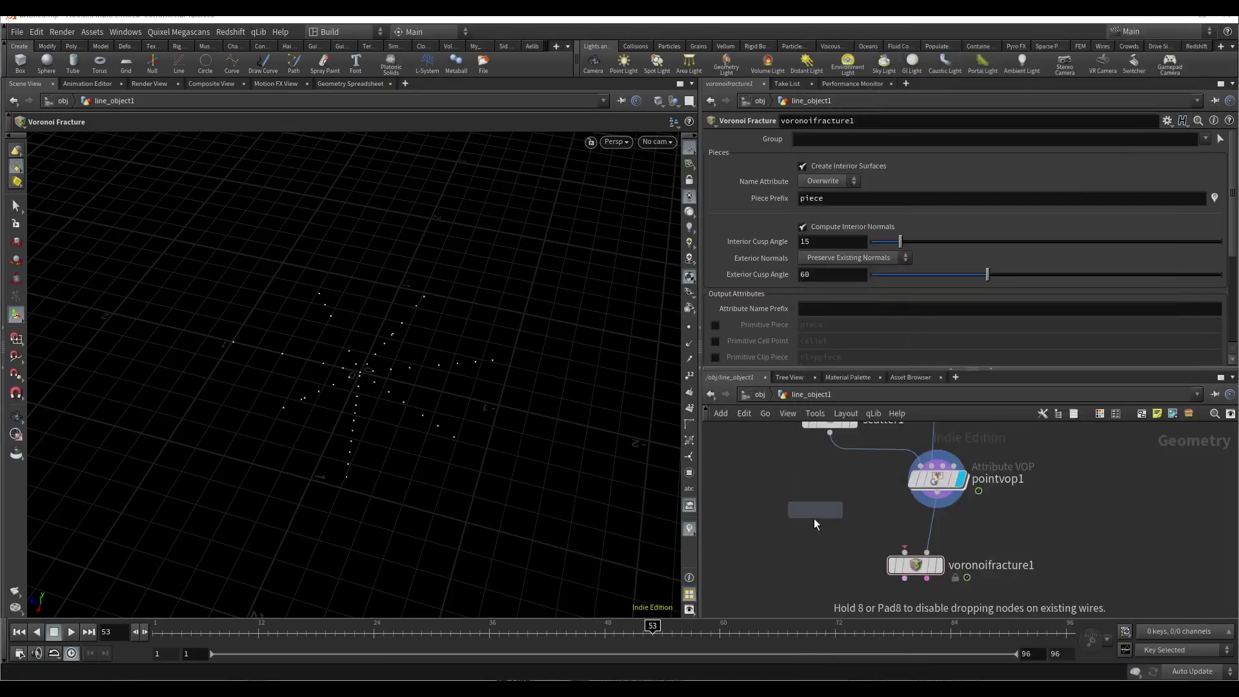
click(817, 515)
Step: Display grid1 and set its Size to 2 × 2 with 2 rows and 2 columns
click(842, 516)
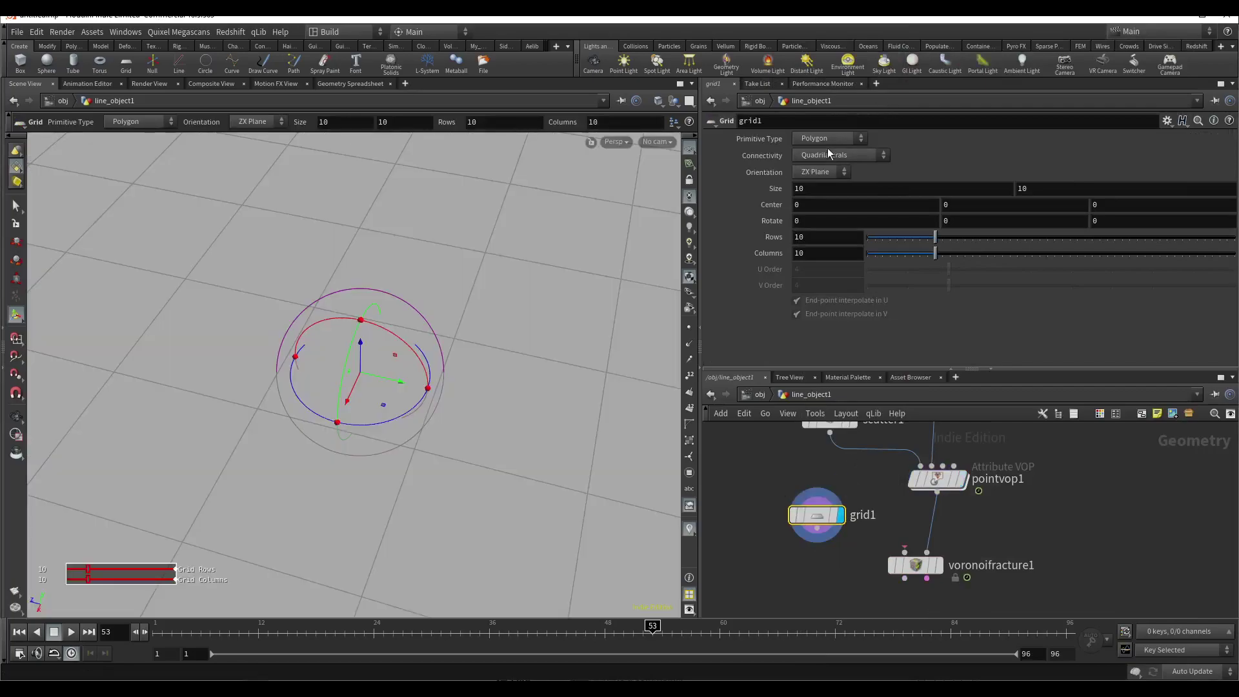
click(823, 186)
text(2)
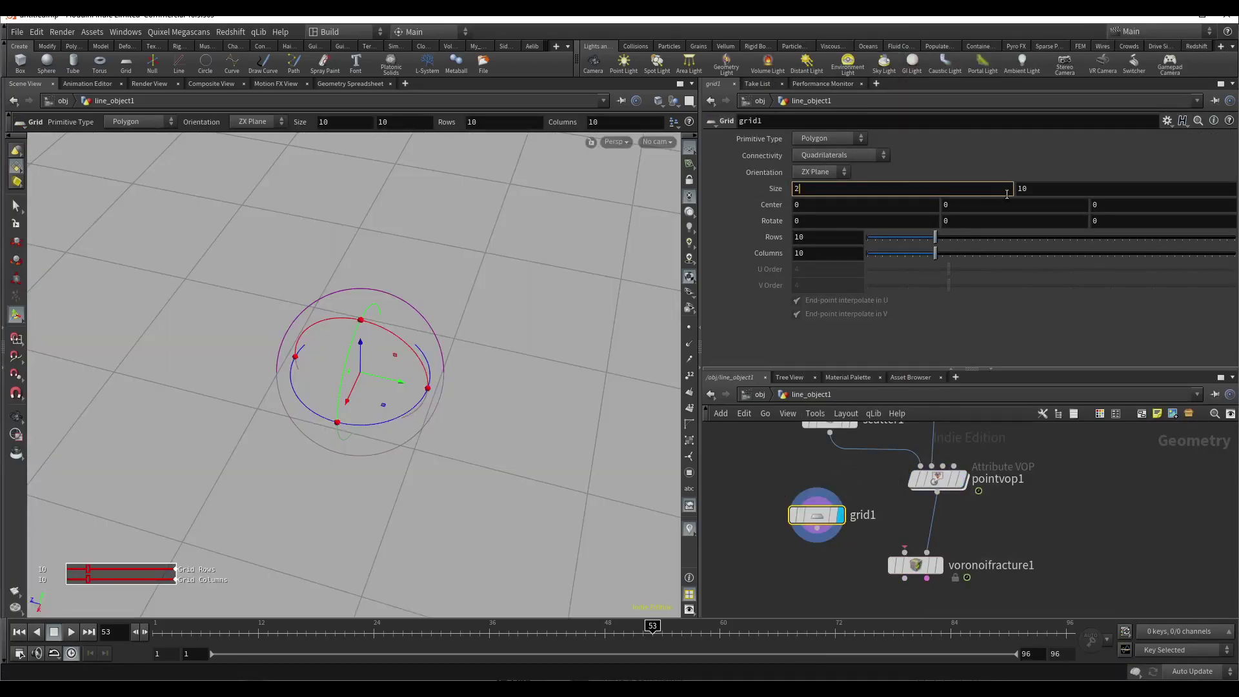
key(Tab)
text(2)
key(Tab)
text(2)
key(Tab)
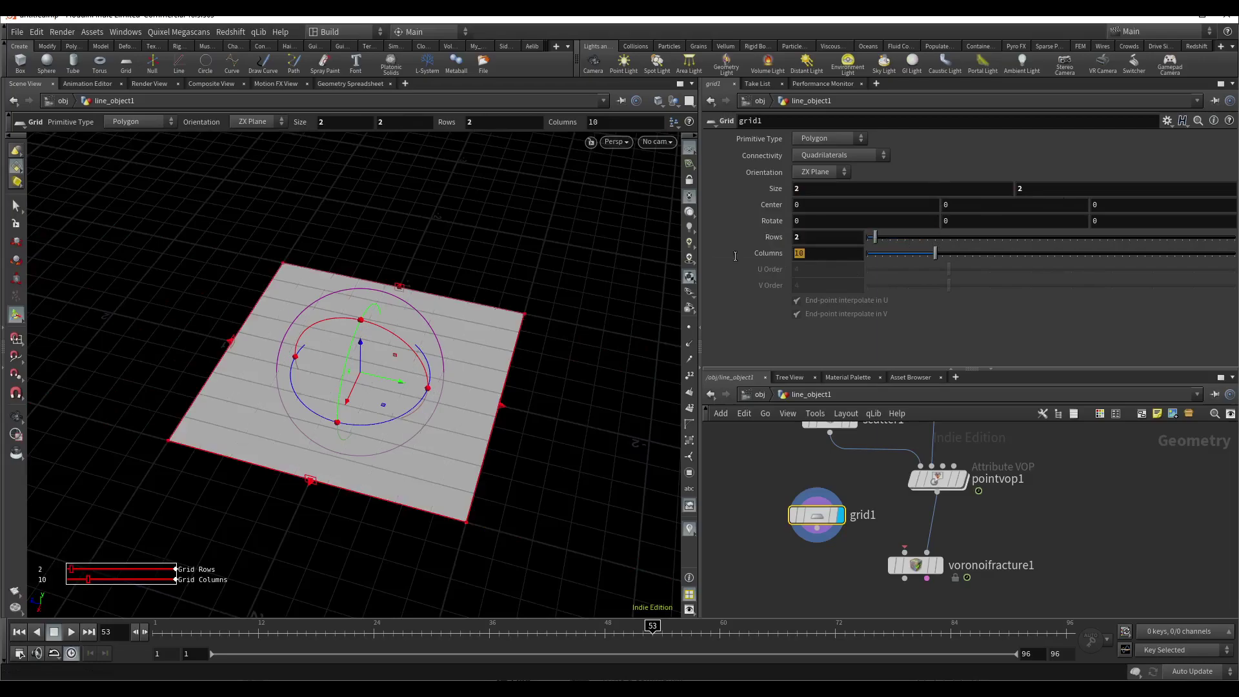
text(2)
key(Return)
Step: Wire grid1 into voronoifracture1's first input and display the fractured plane
alt+drag(473, 458, 566, 465)
drag(914, 565, 911, 594)
drag(817, 530, 900, 582)
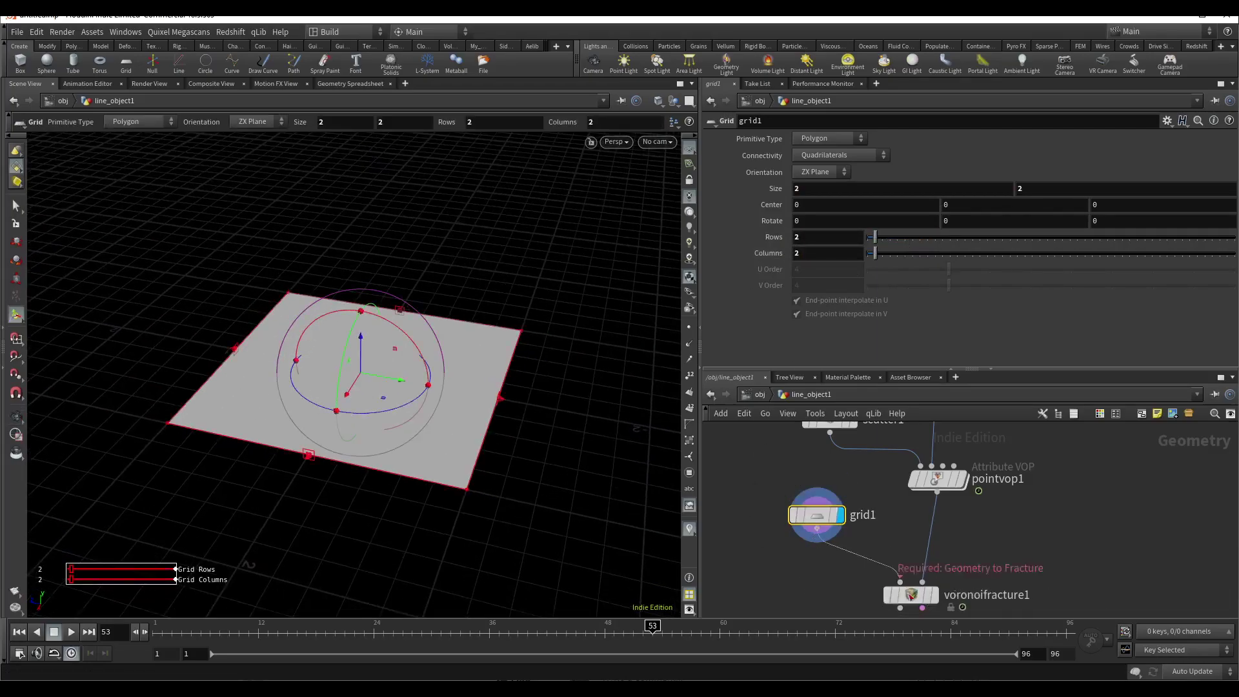
click(922, 564)
click(934, 579)
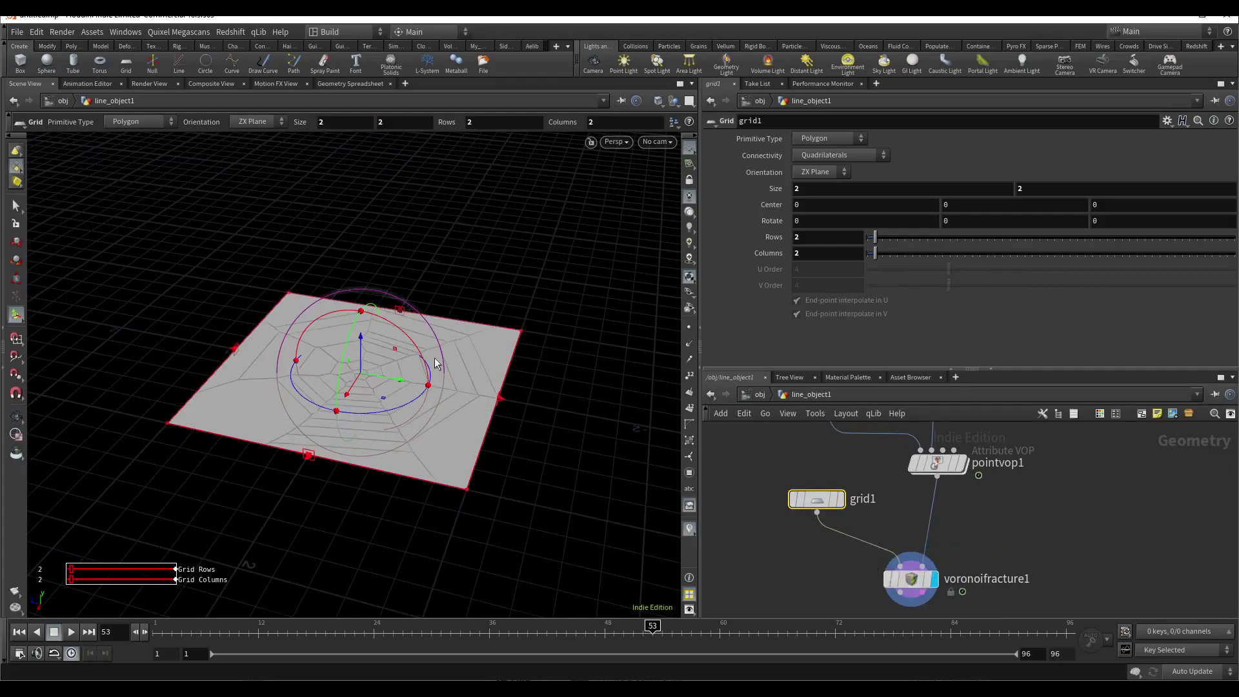
alt+drag(435, 363, 373, 428)
scroll(373, 428, up, 5)
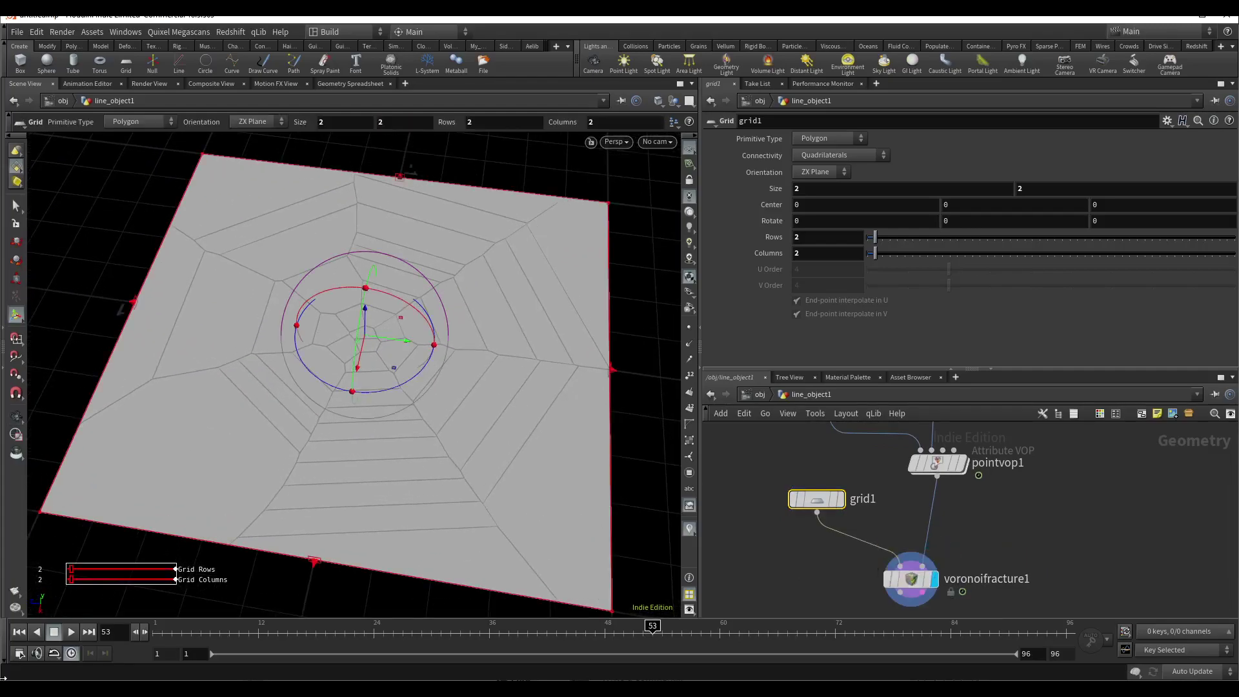
Step: Play the fracture animation, reposition voronoifracture1, and stop at frame 73
click(65, 632)
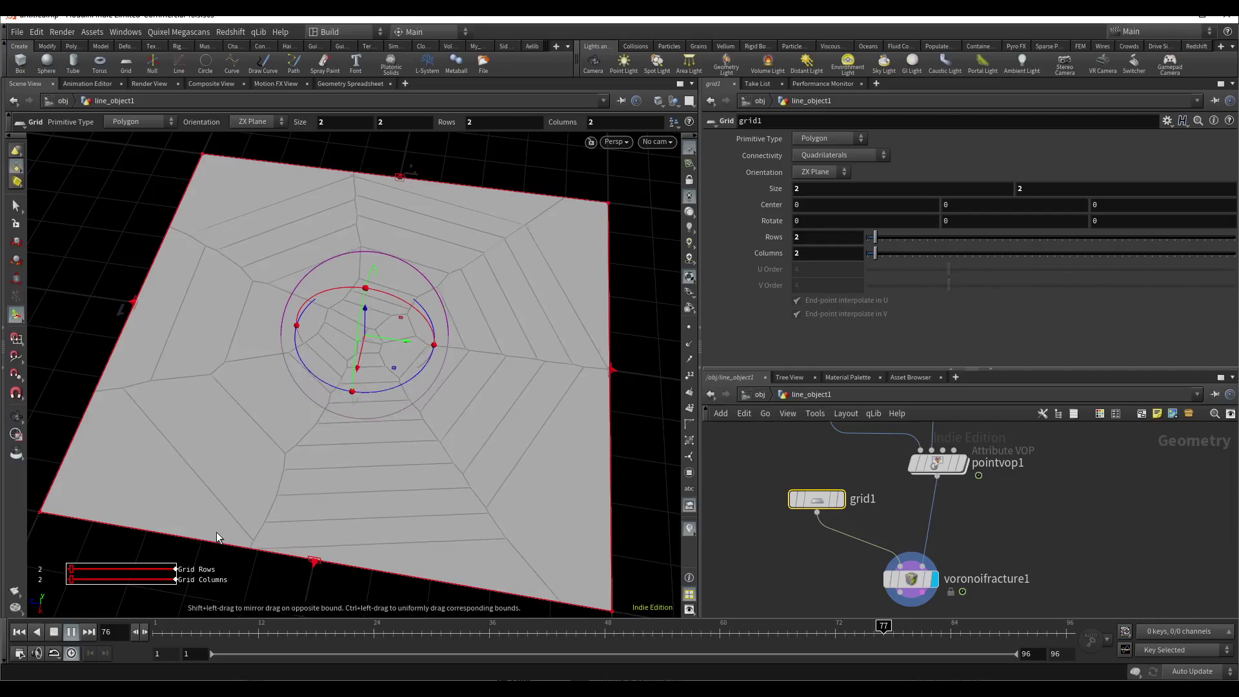
key(Escape)
mouse_move(276, 385)
mouse_down()
mouse_move(303, 420)
mouse_move(316, 400)
mouse_move(278, 387)
mouse_up()
key(Return)
middle_drag(1095, 571, 1099, 507)
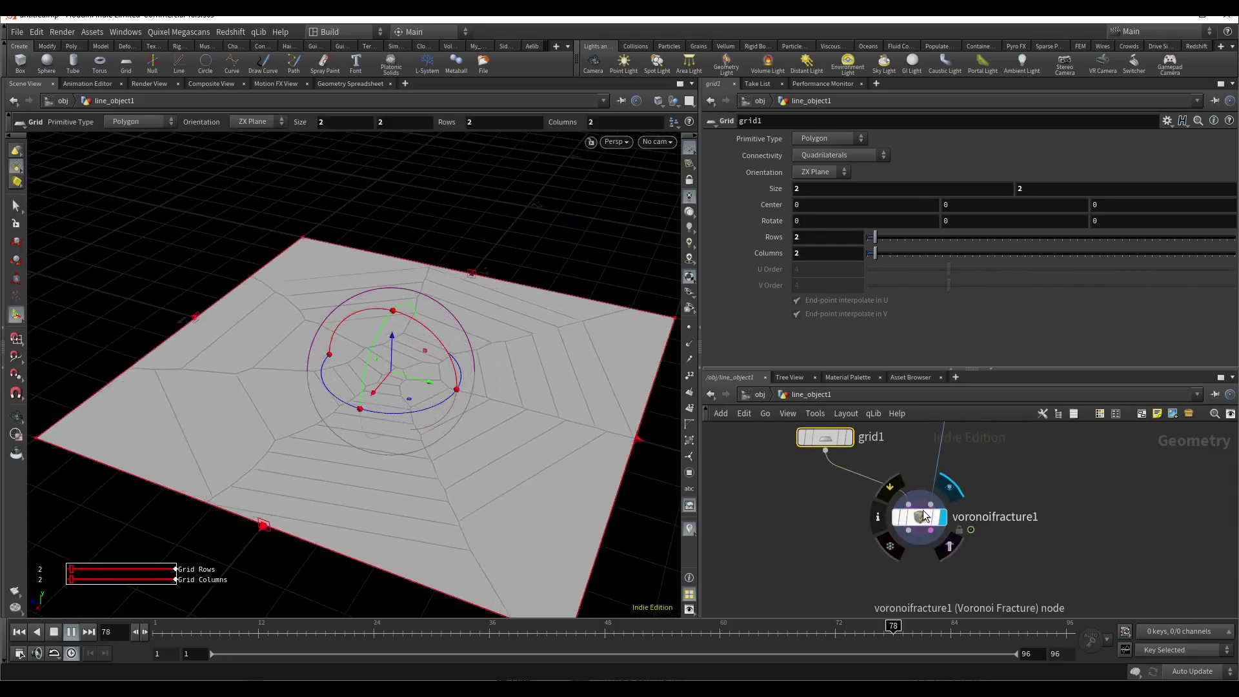
drag(921, 507, 933, 507)
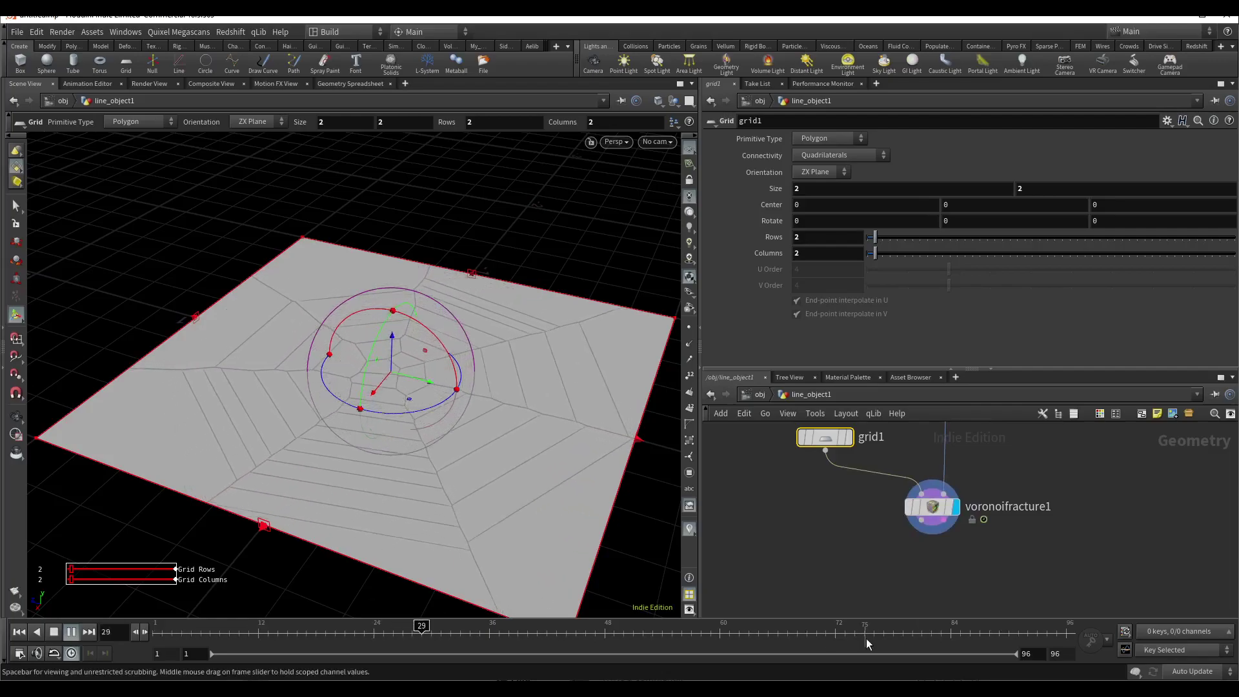
middle_drag(881, 590, 882, 577)
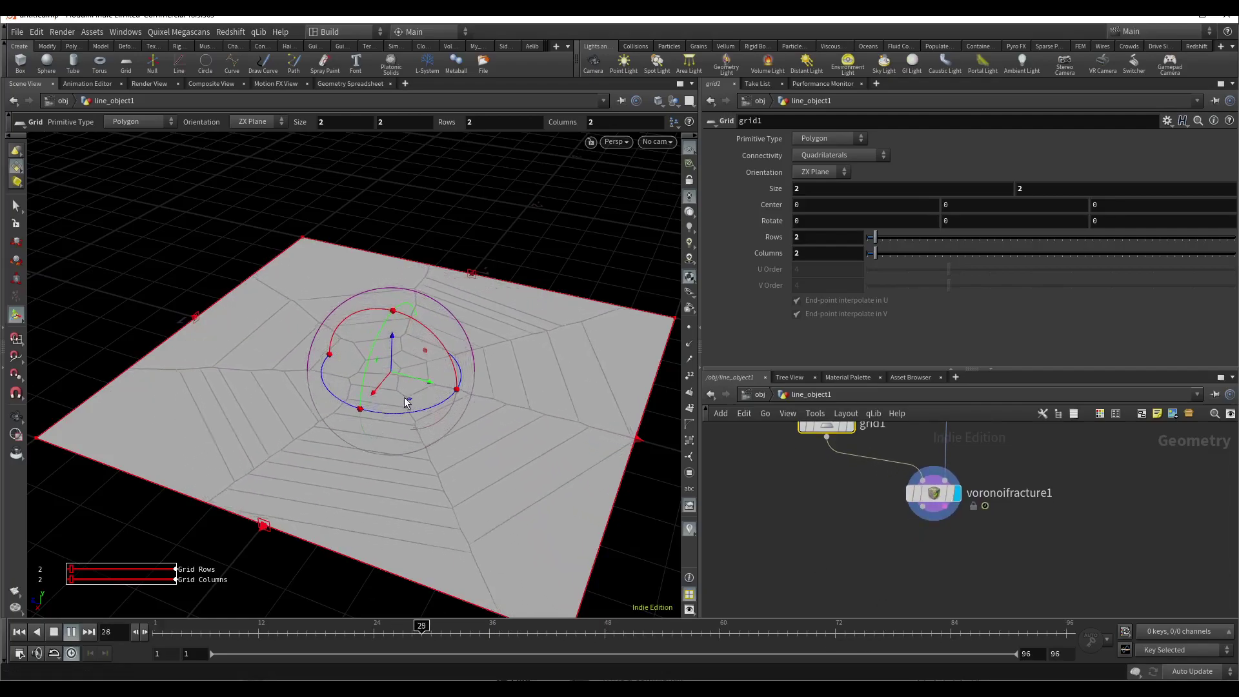
click(55, 632)
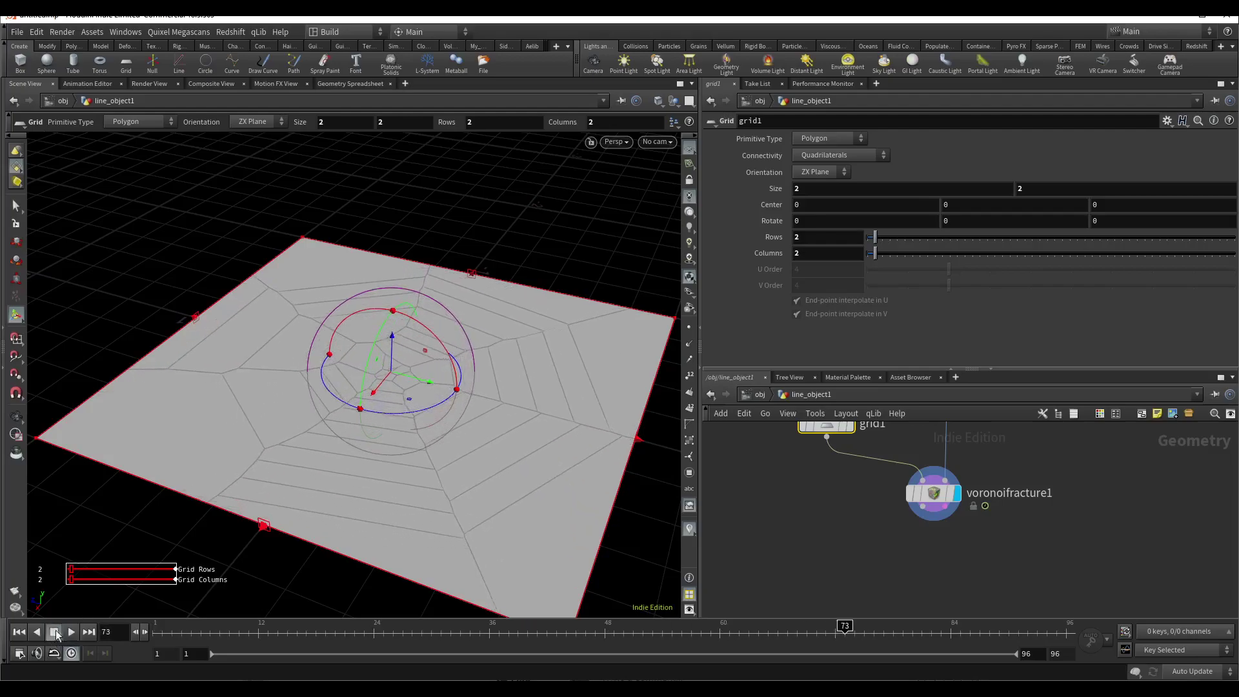
Step: Add a Primitive VOP below voronoifracture1, wire the fracture into it, and display it
key(Tab)
mouse_move(919, 563)
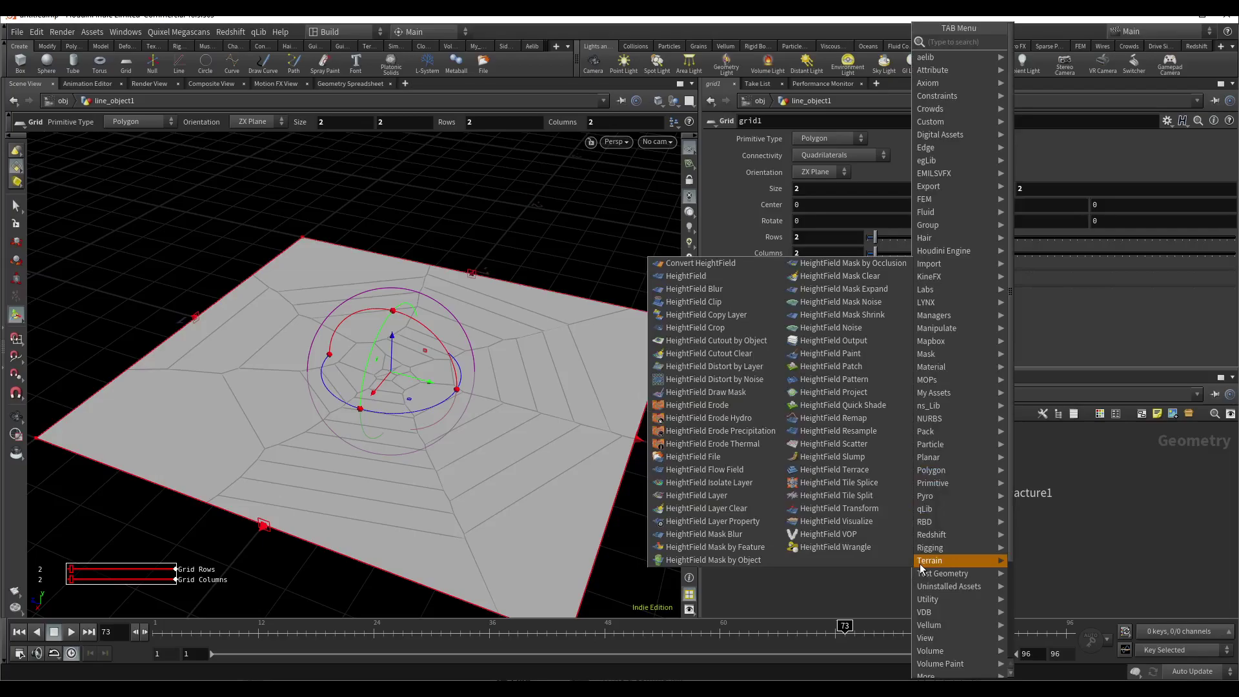
text(pr)
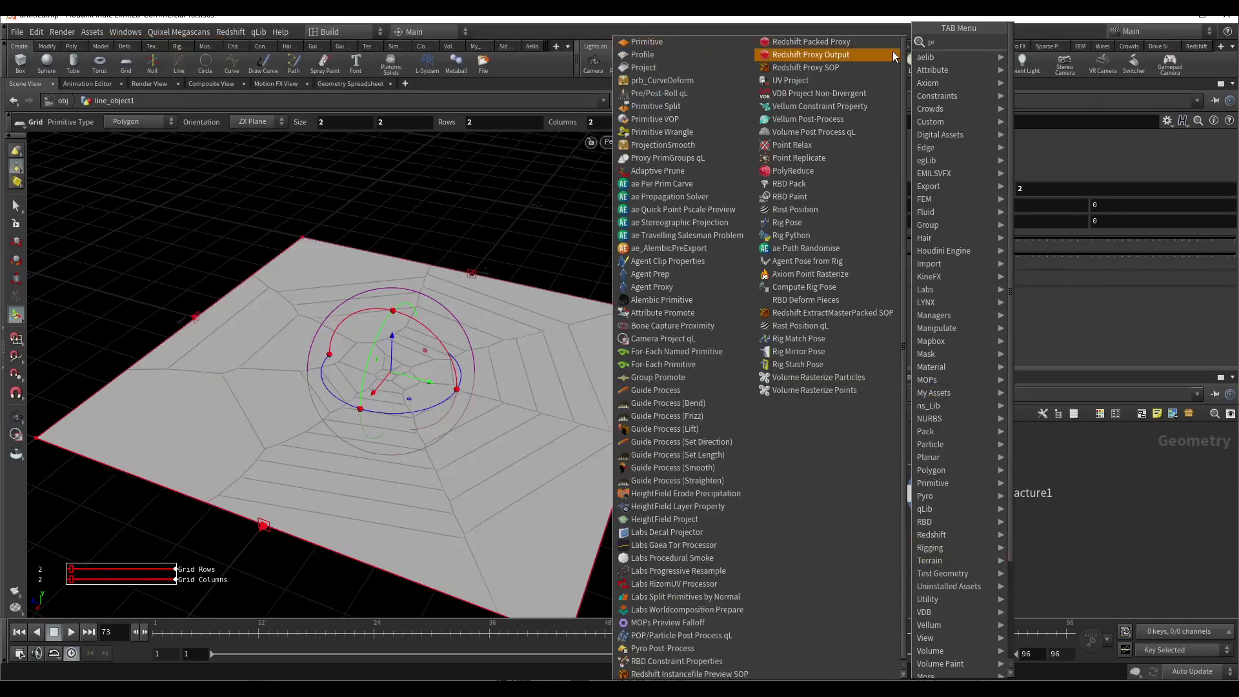
text(i)
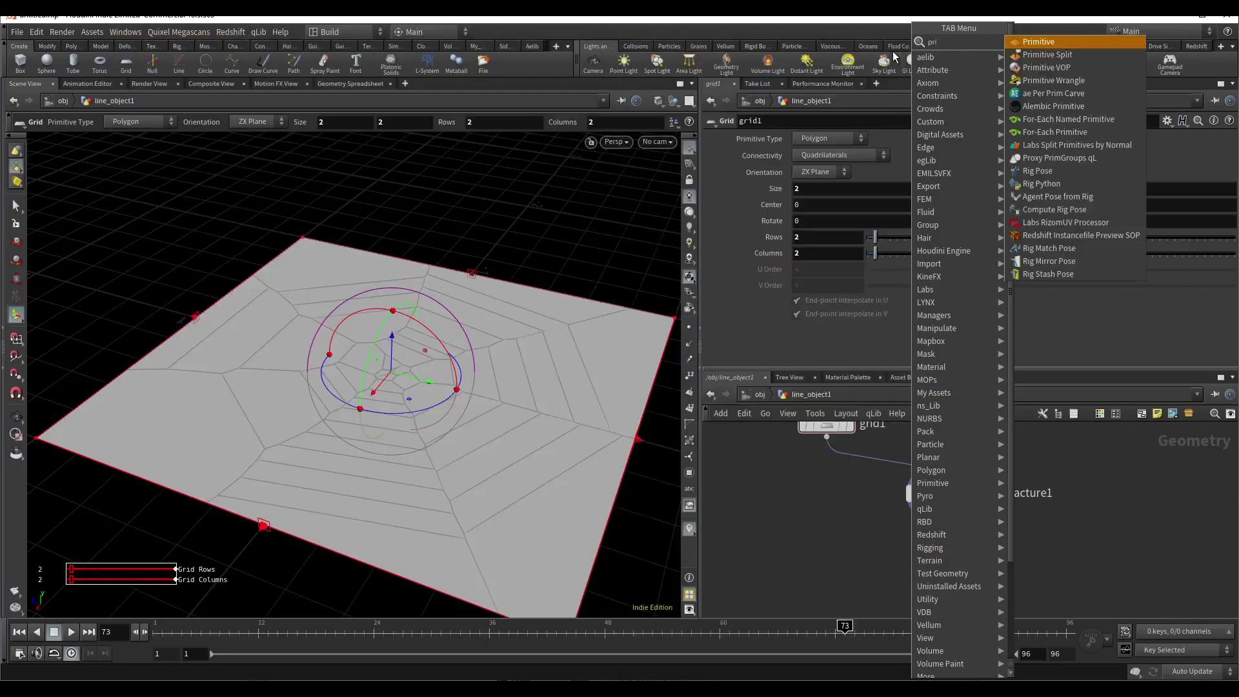
text(mvo)
key(Return)
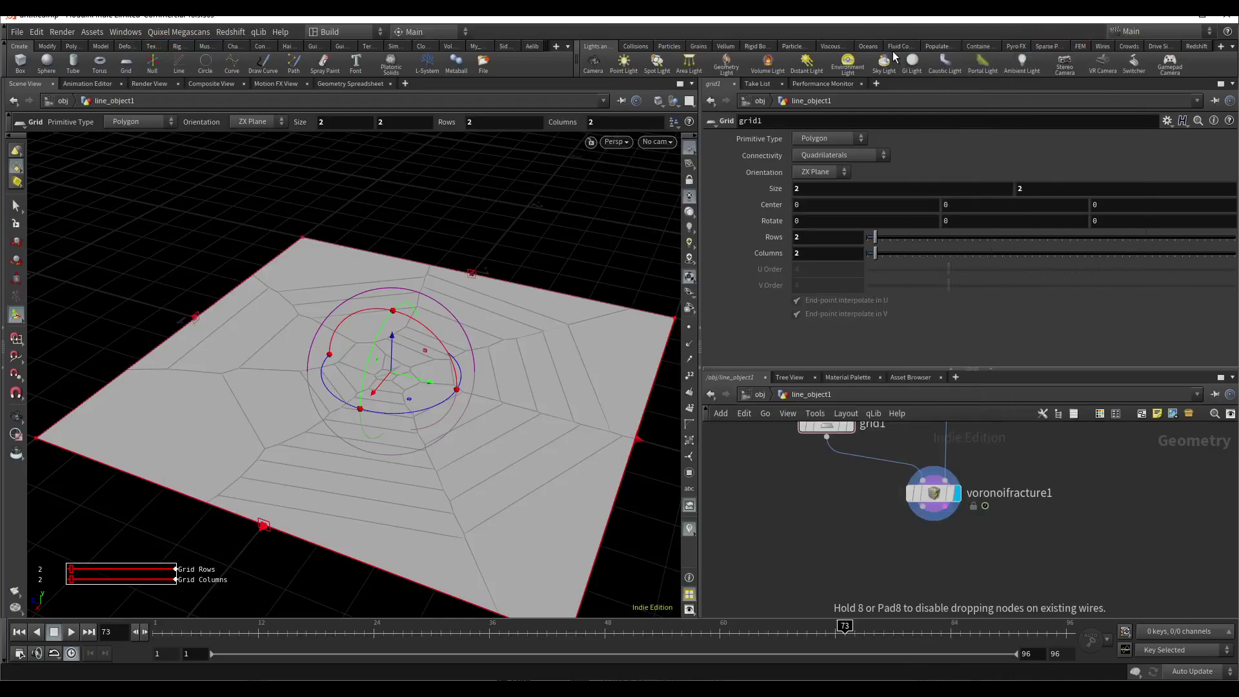
click(934, 558)
click(923, 506)
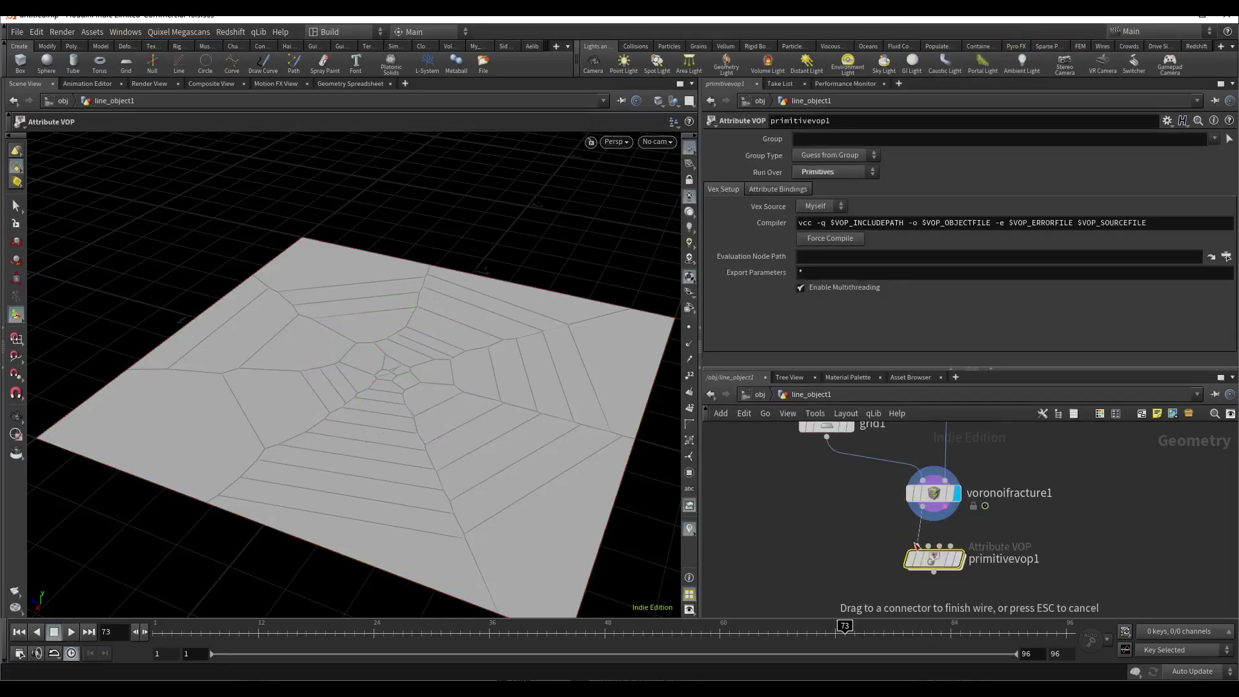
click(917, 546)
click(958, 562)
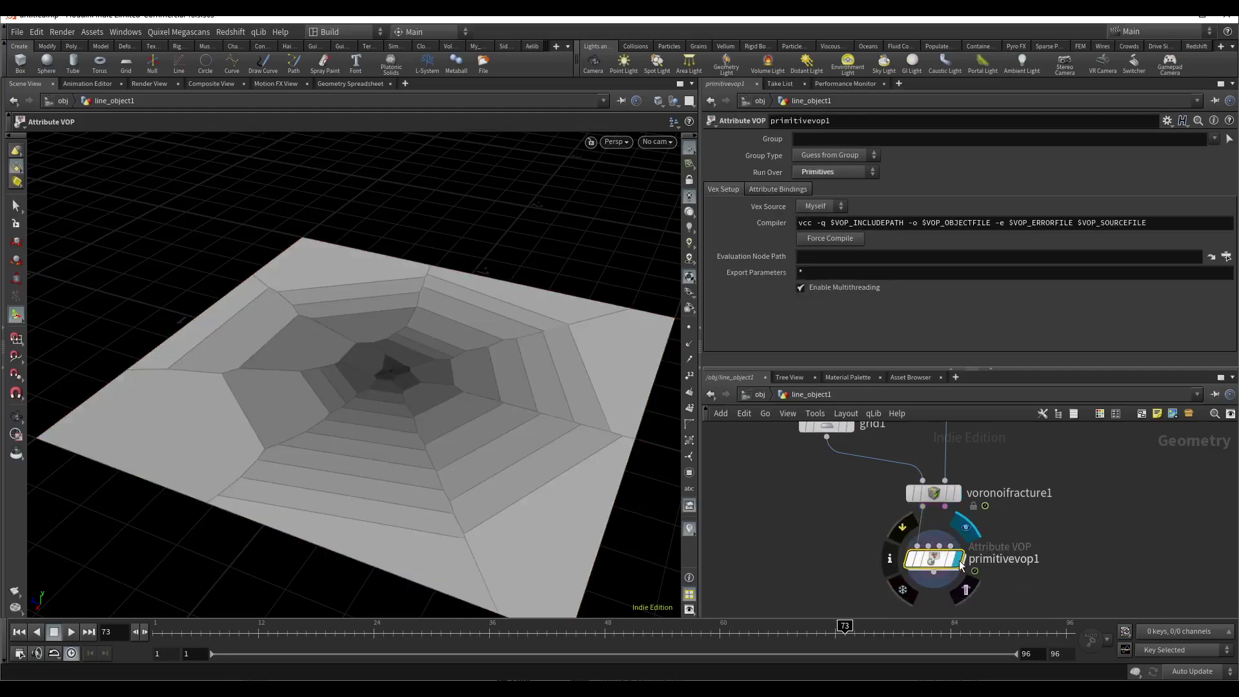
Step: Enter primitivevop1's network, step back to recheck the fracture output, then re-enter it
double_click(933, 559)
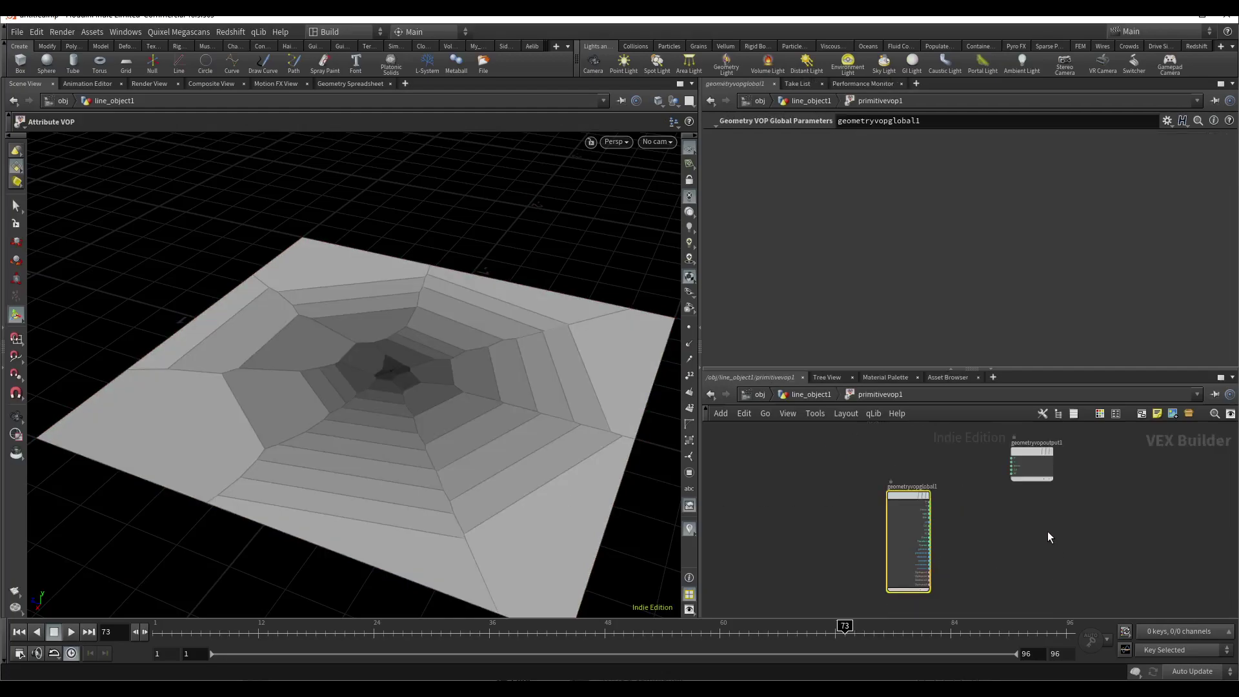
click(1035, 504)
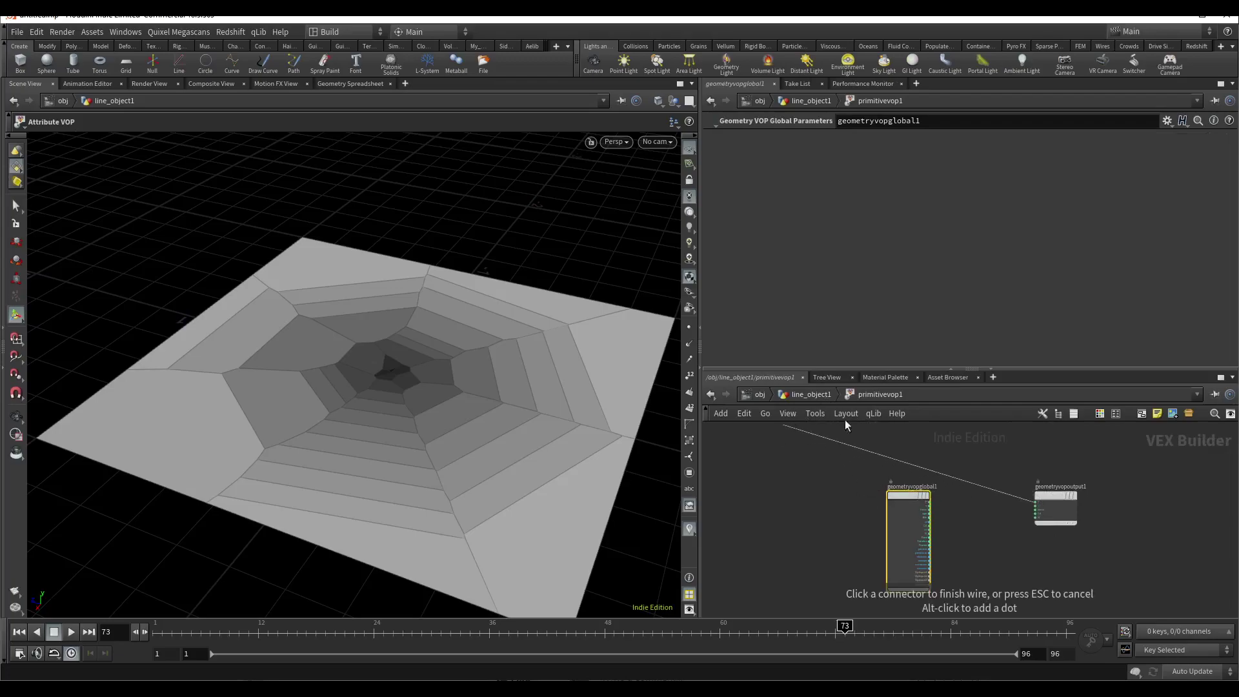
key(Escape)
click(984, 503)
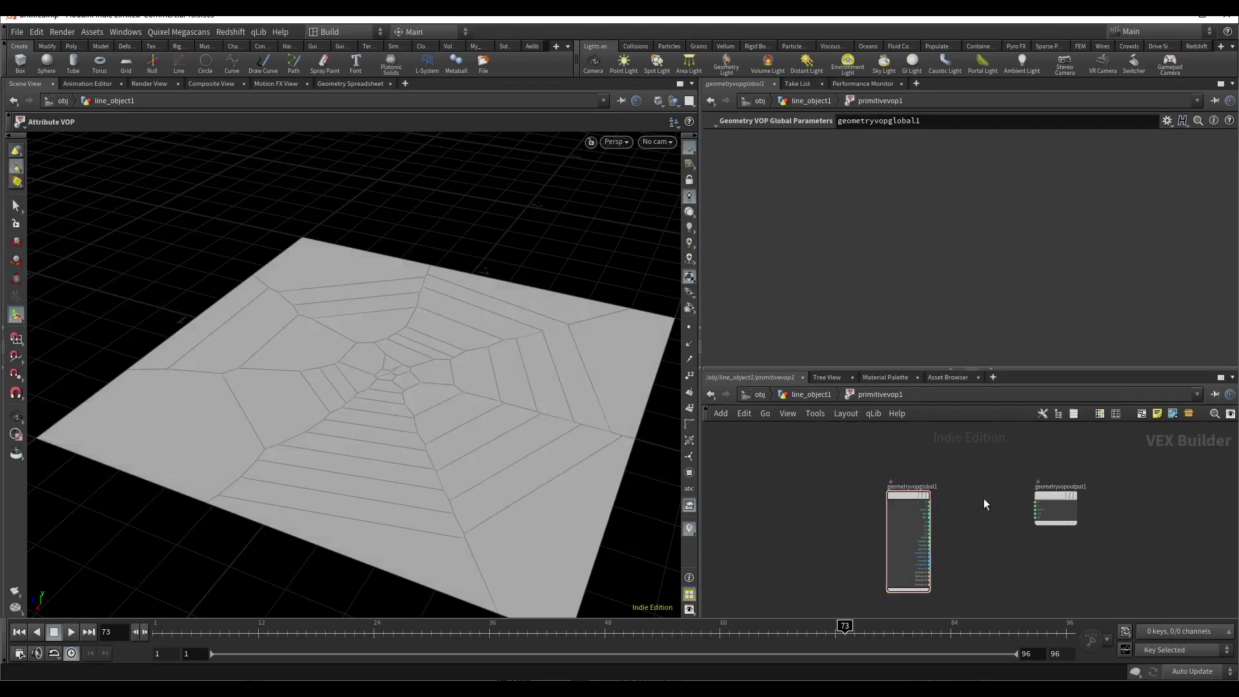
click(808, 396)
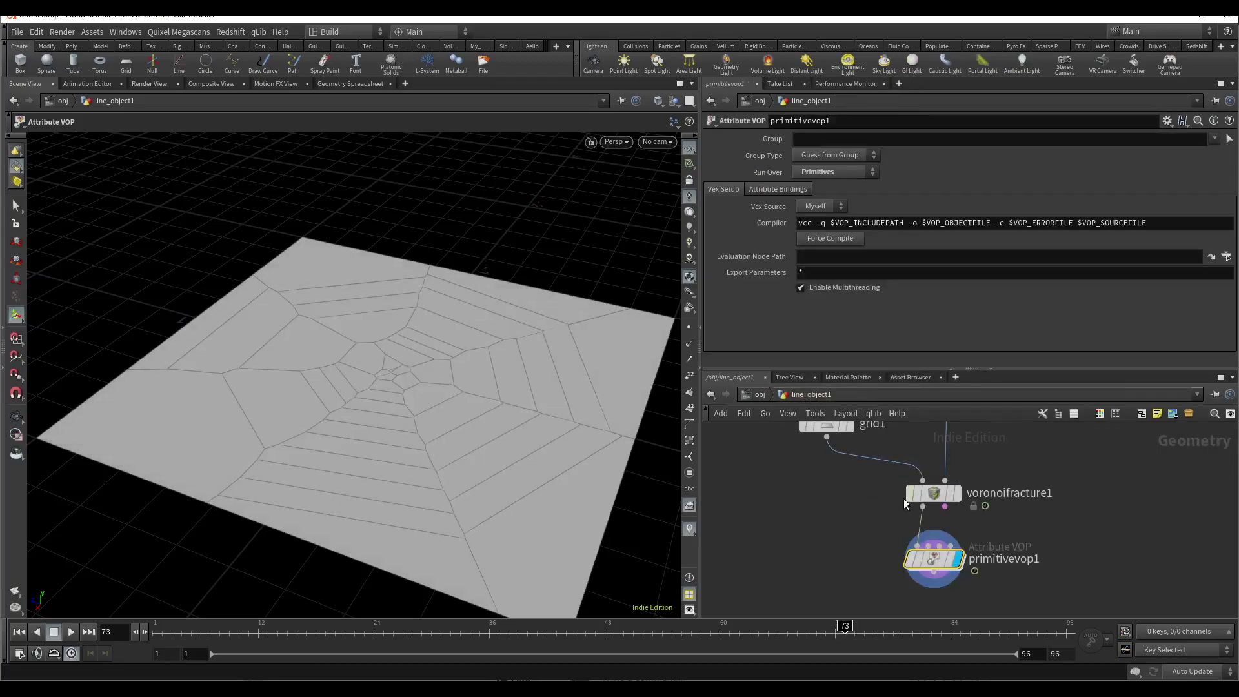
click(948, 498)
click(960, 561)
double_click(936, 561)
Step: Add a Length node fed by the position P, moving the output node aside
drag(943, 496, 1032, 497)
scroll(939, 505, up, 3)
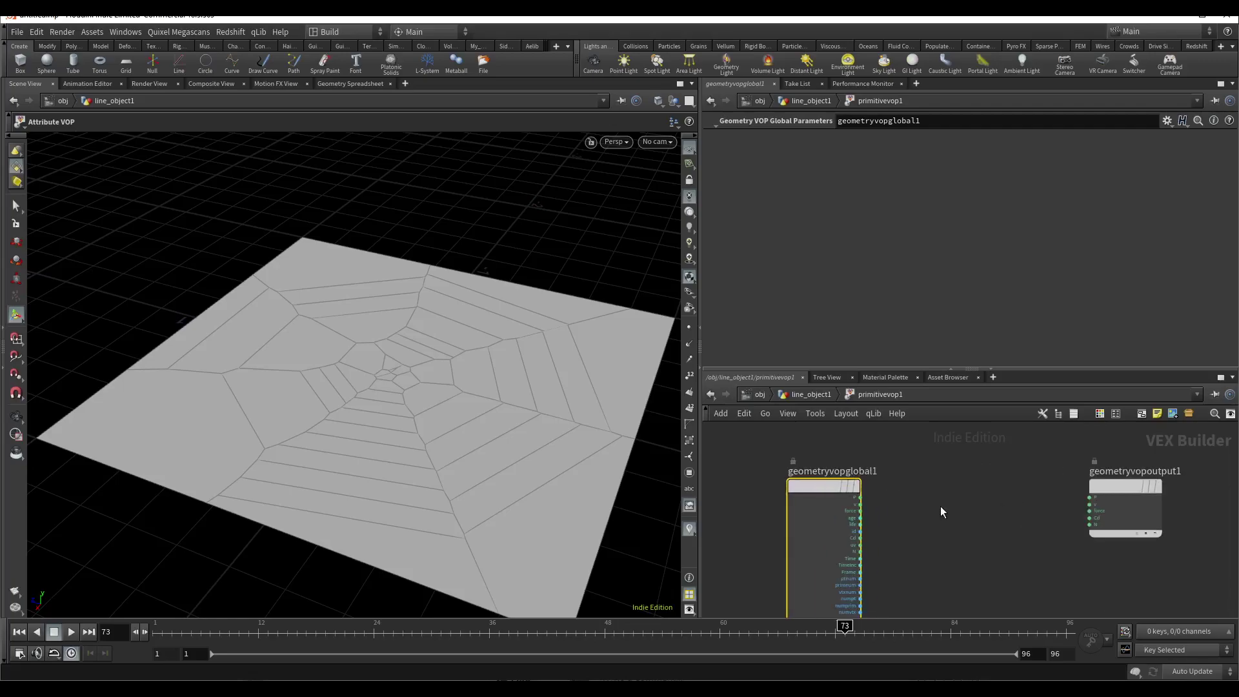
key(Tab)
text(le)
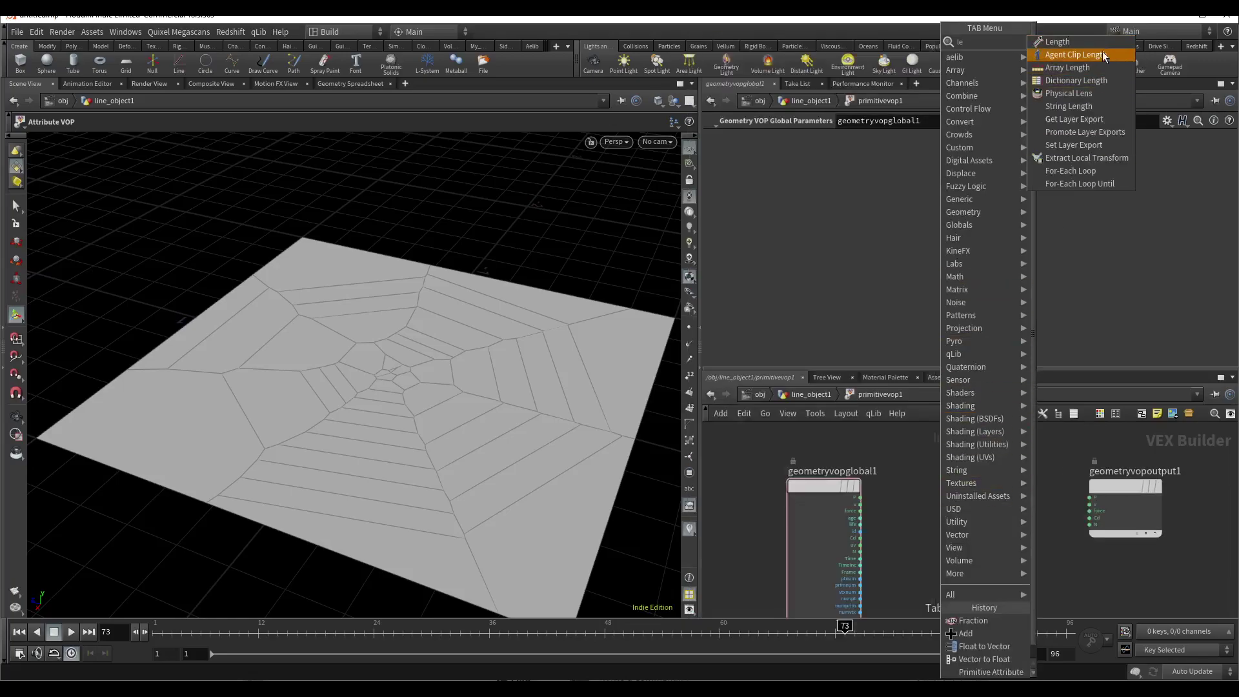
click(1090, 43)
click(949, 498)
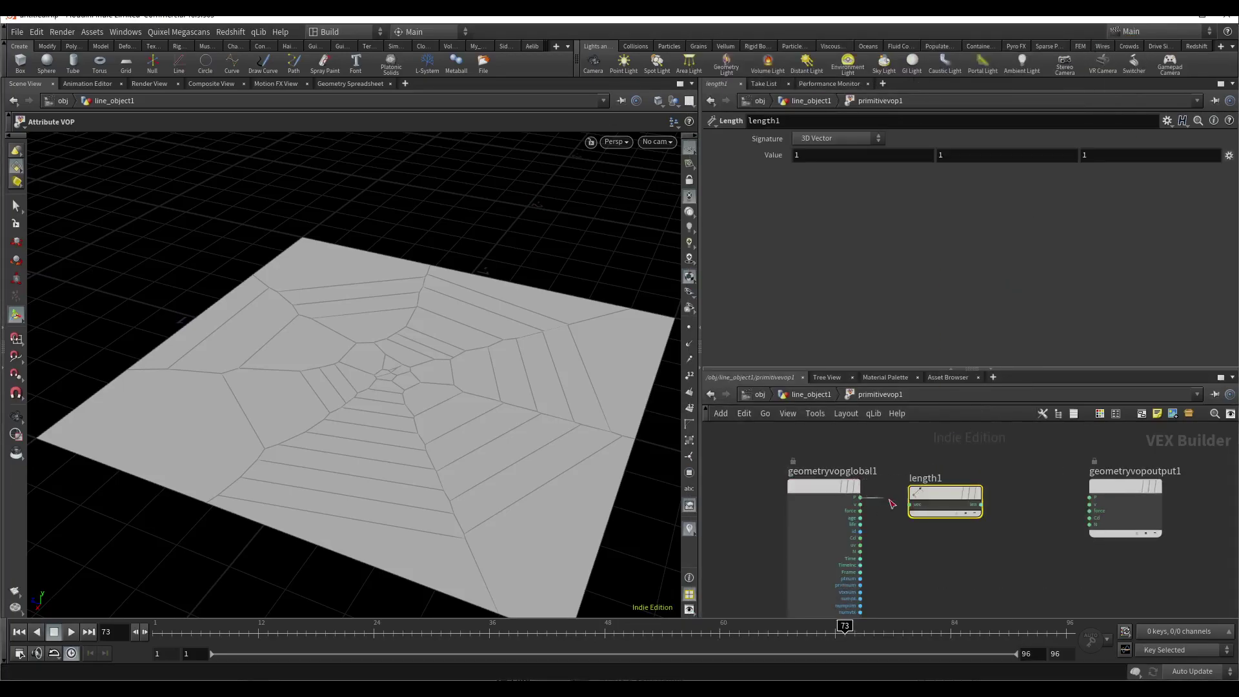
drag(892, 504, 910, 505)
middle_drag(1115, 517, 1005, 528)
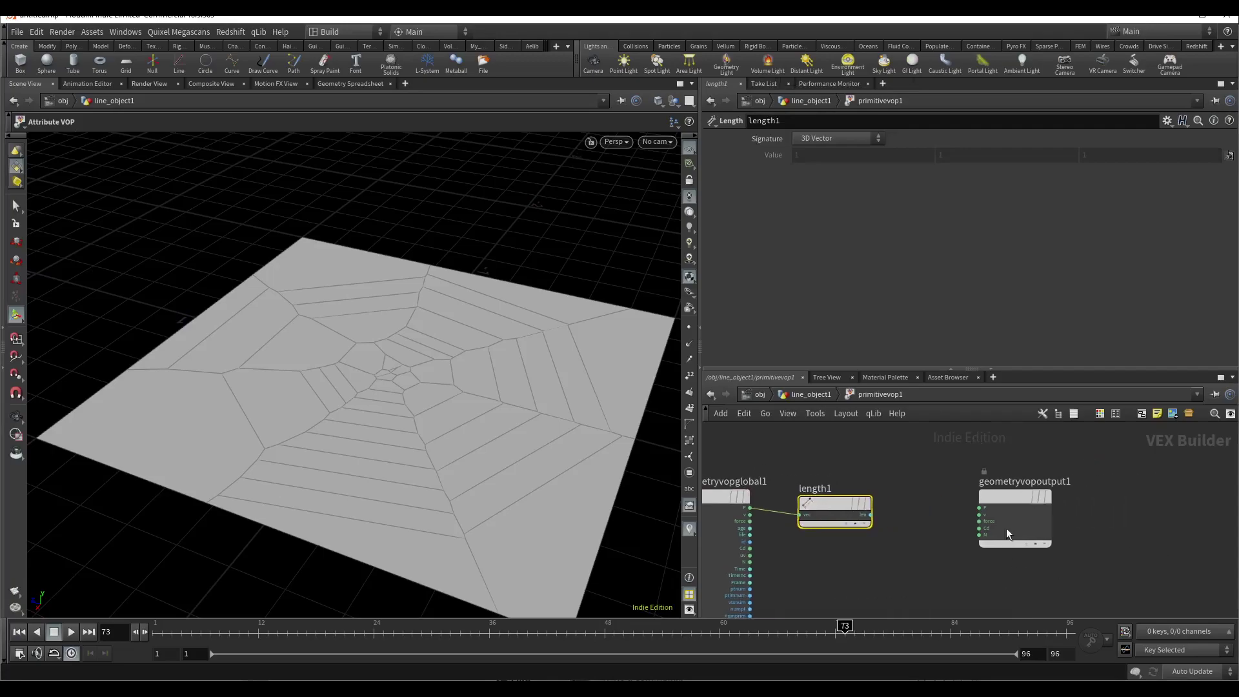
drag(1005, 528, 1116, 528)
Step: Add a Ramp Parameter node ramp1 driven by length1's len output
key(Tab)
text(ra)
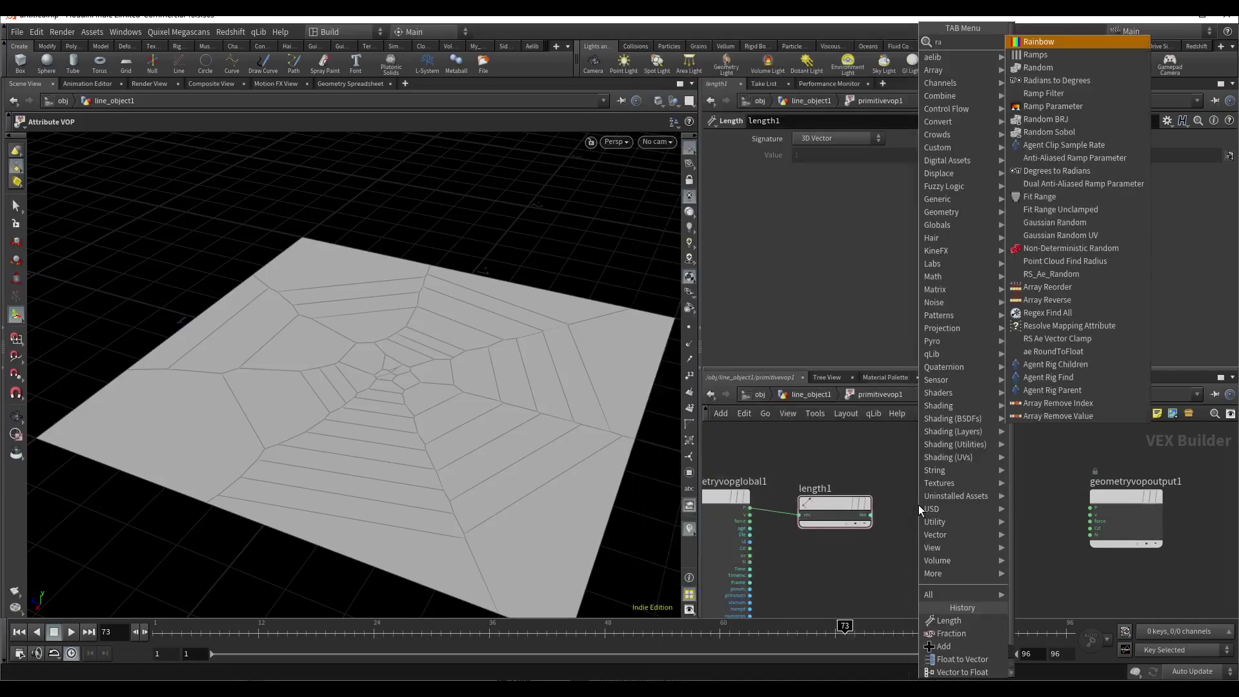
text(ng)
click(1037, 77)
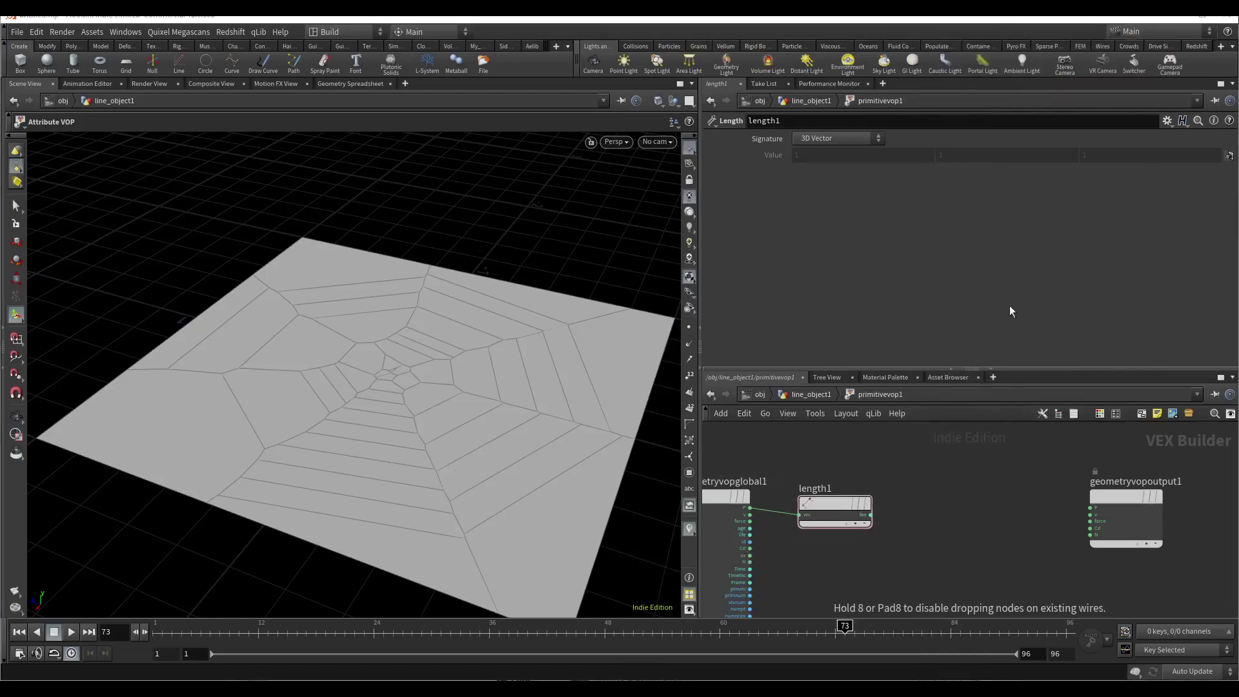
click(965, 501)
scroll(1032, 525, up, 3)
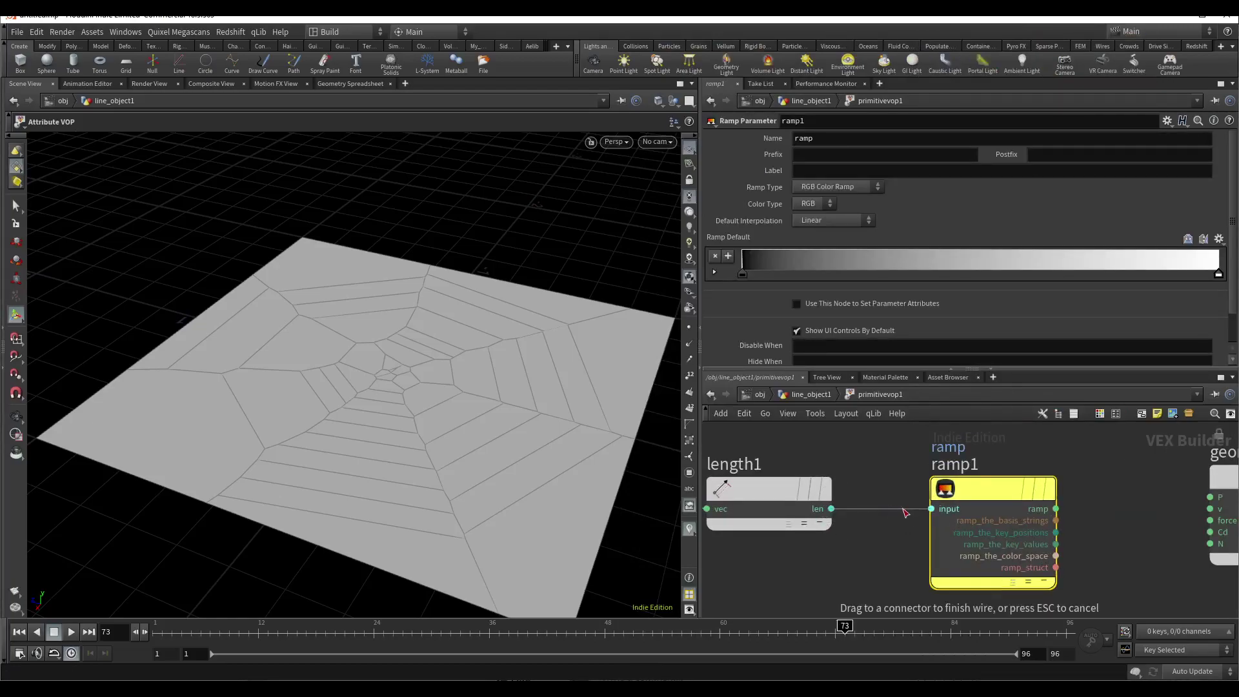
scroll(1100, 537, down, 2)
middle_drag(1100, 537, 963, 534)
scroll(967, 542, up, 3)
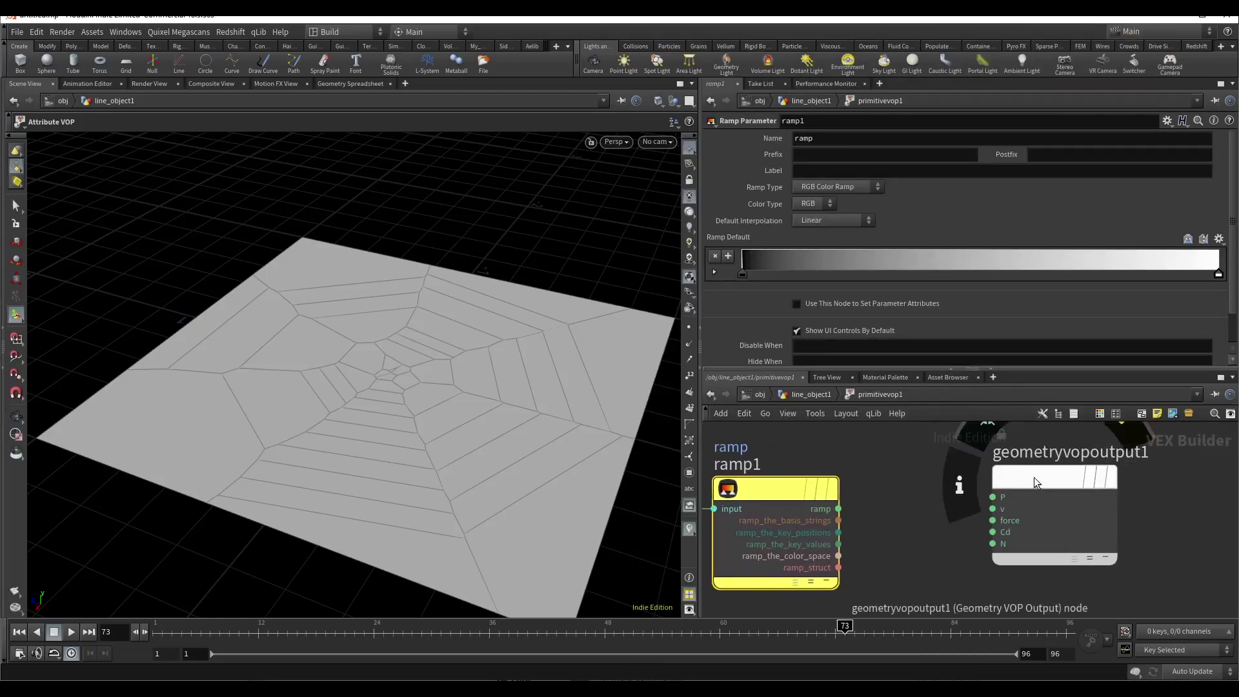
drag(1033, 477, 1167, 486)
Step: Feed ramp1 into a Bind node named zscale and return to line_object1
key(Tab)
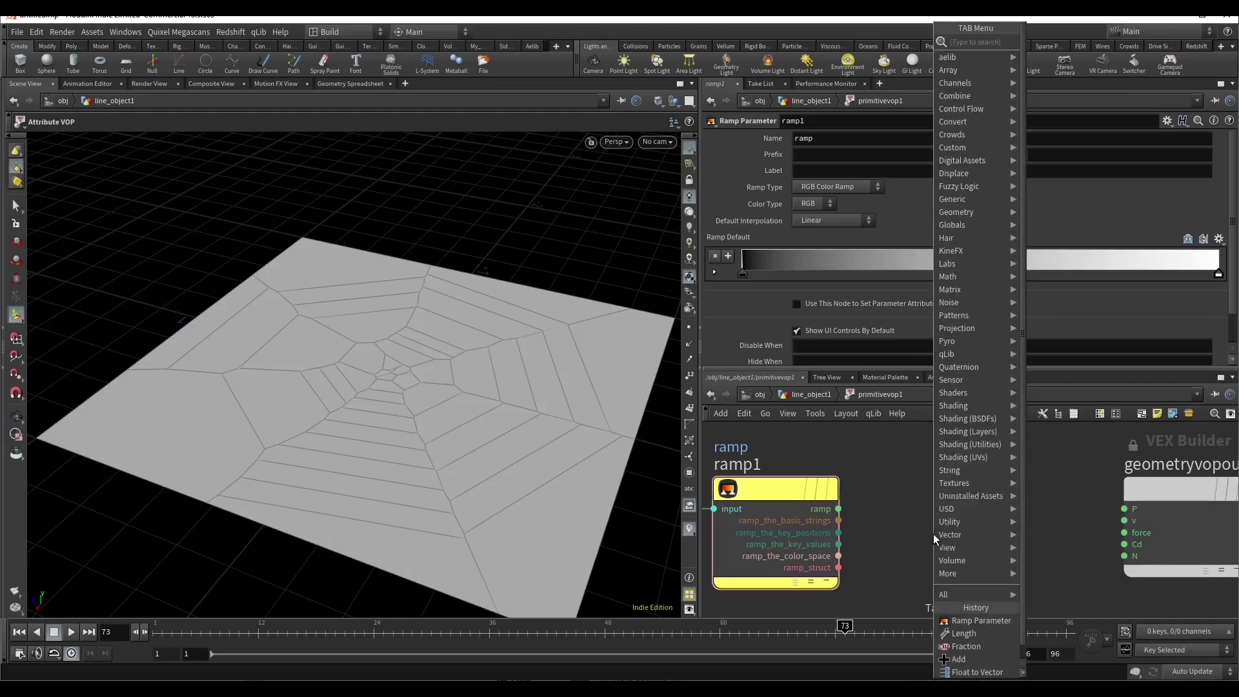
text(bin)
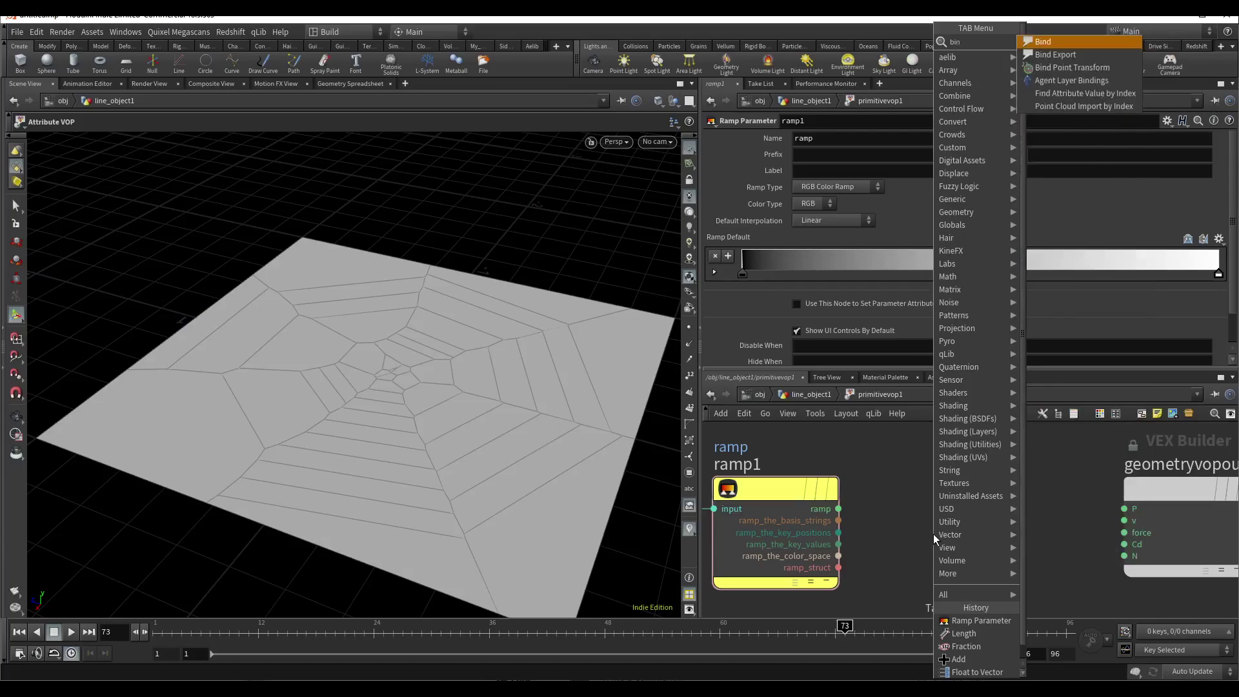
text(d)
key(Return)
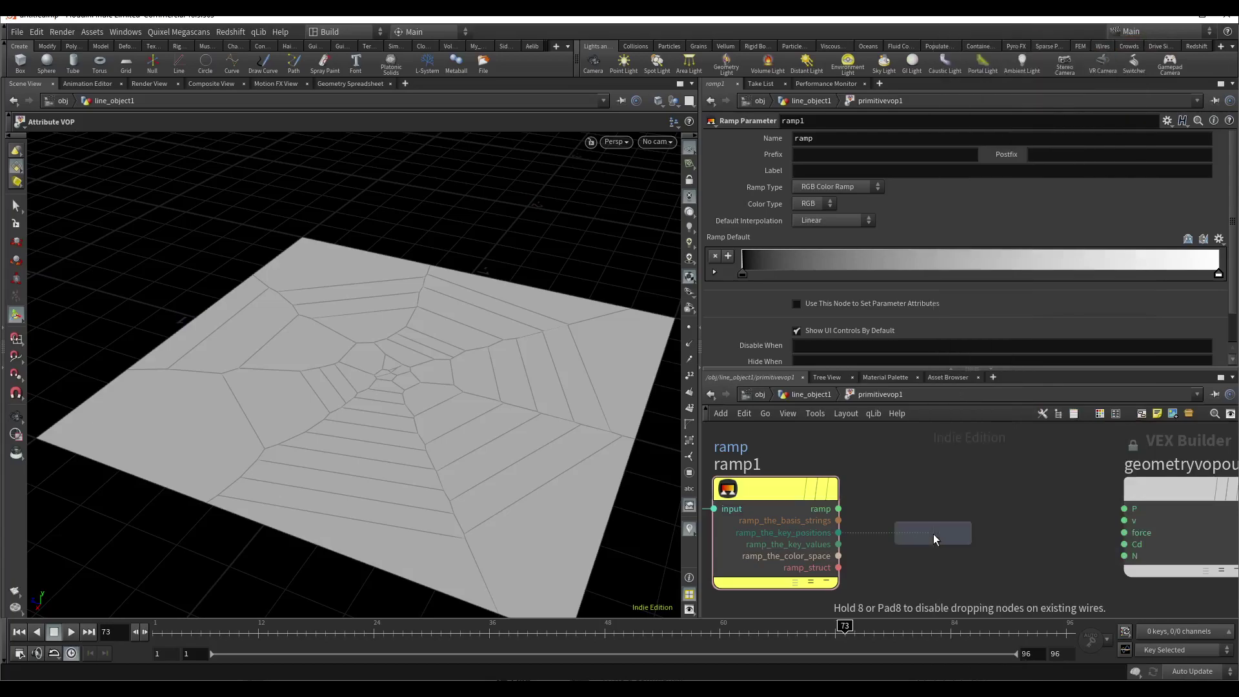
click(1003, 493)
drag(837, 508, 909, 509)
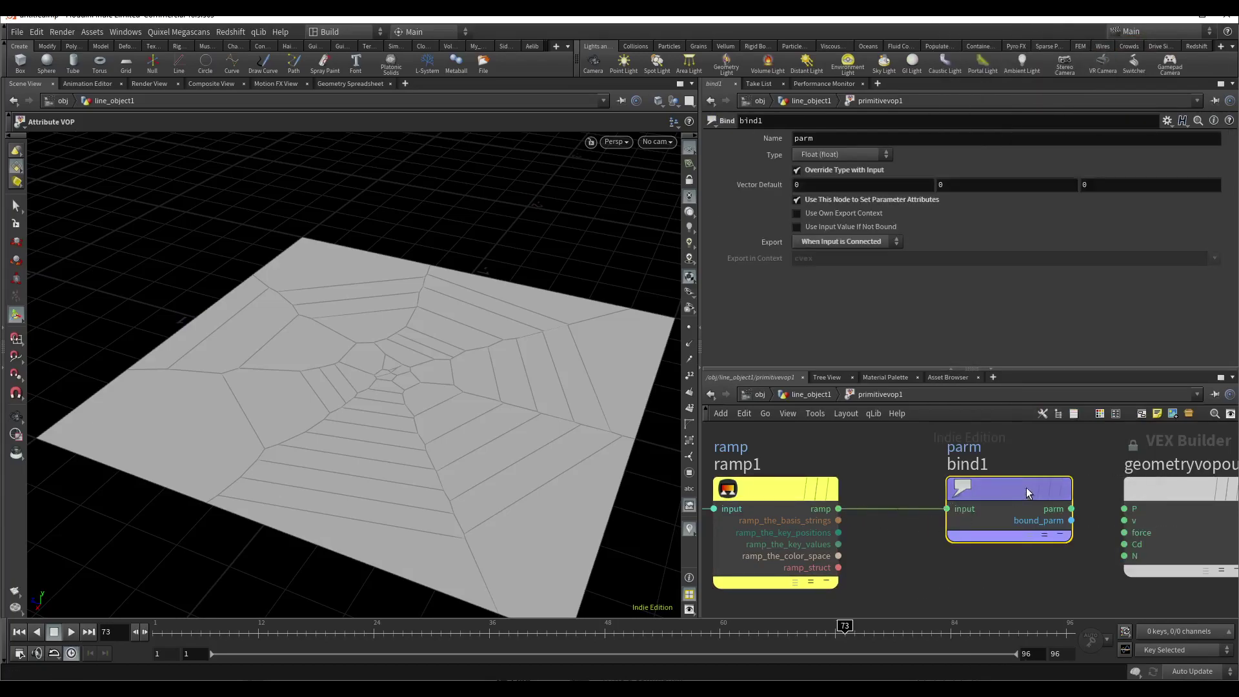
double_click(803, 138)
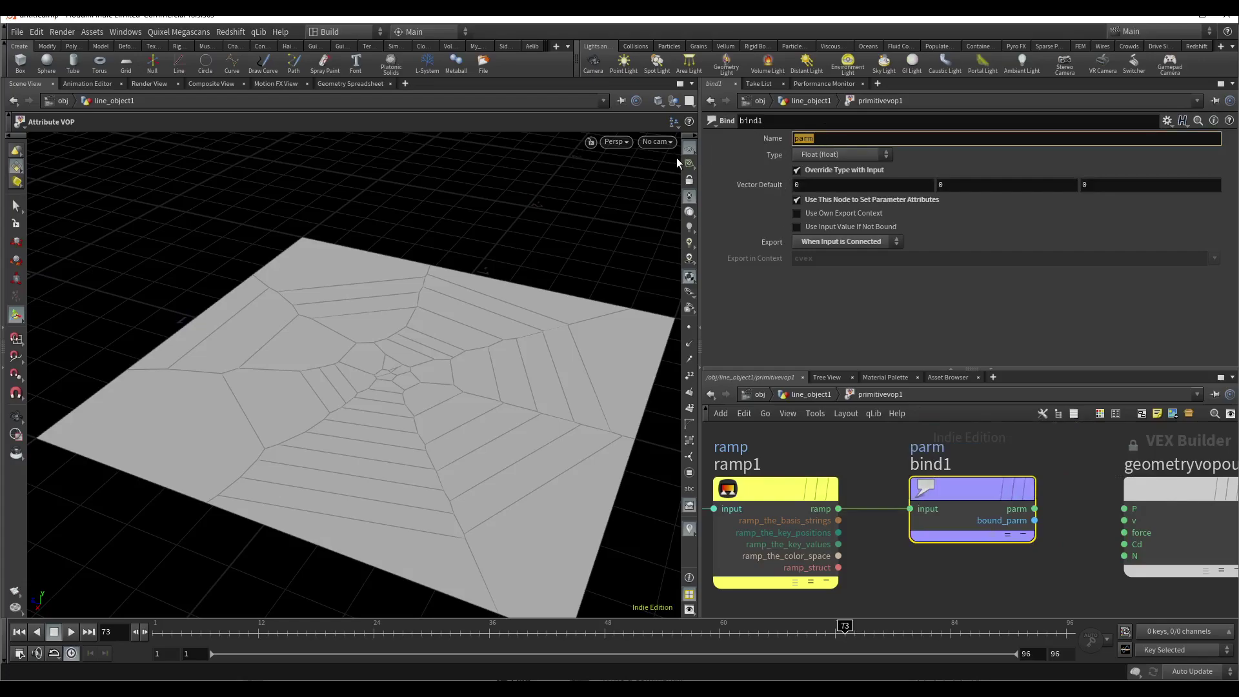
text(zscale)
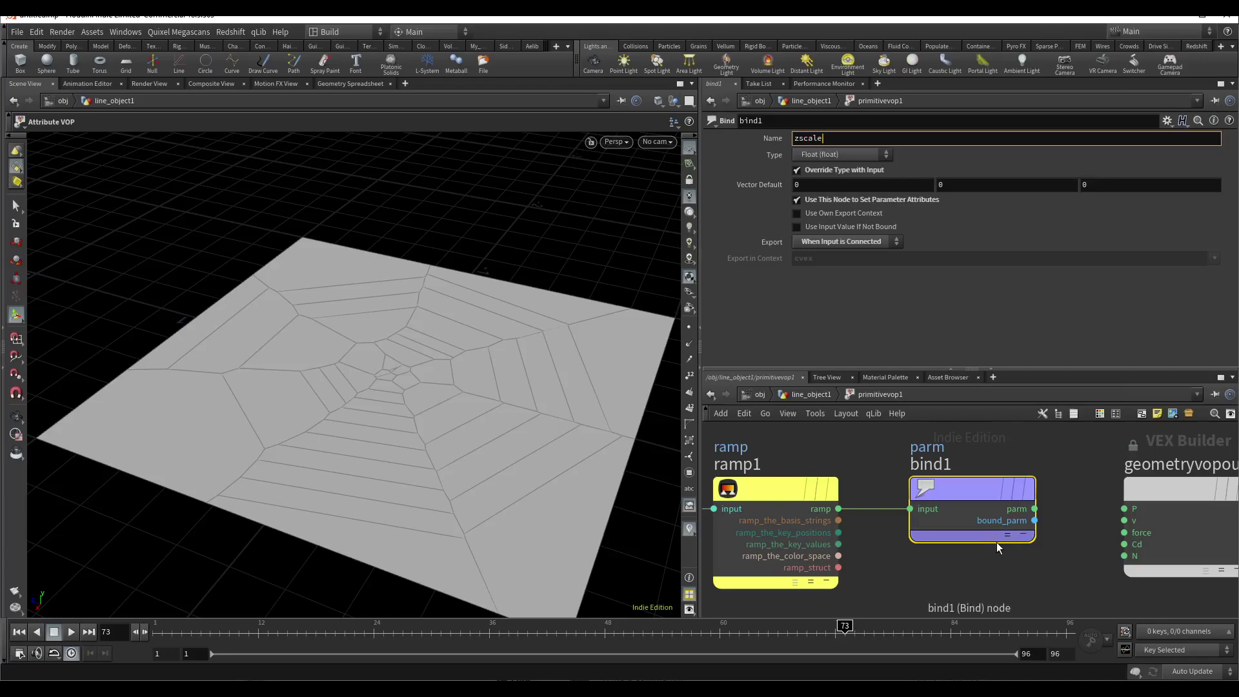
click(972, 579)
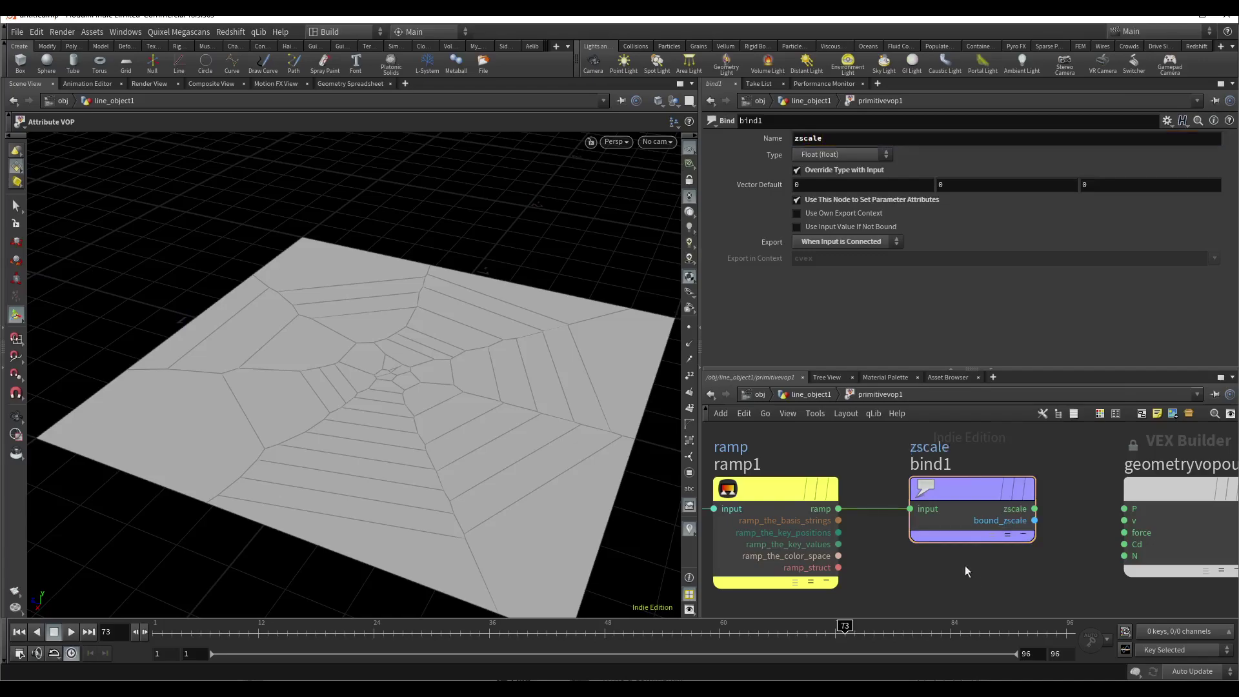
click(800, 394)
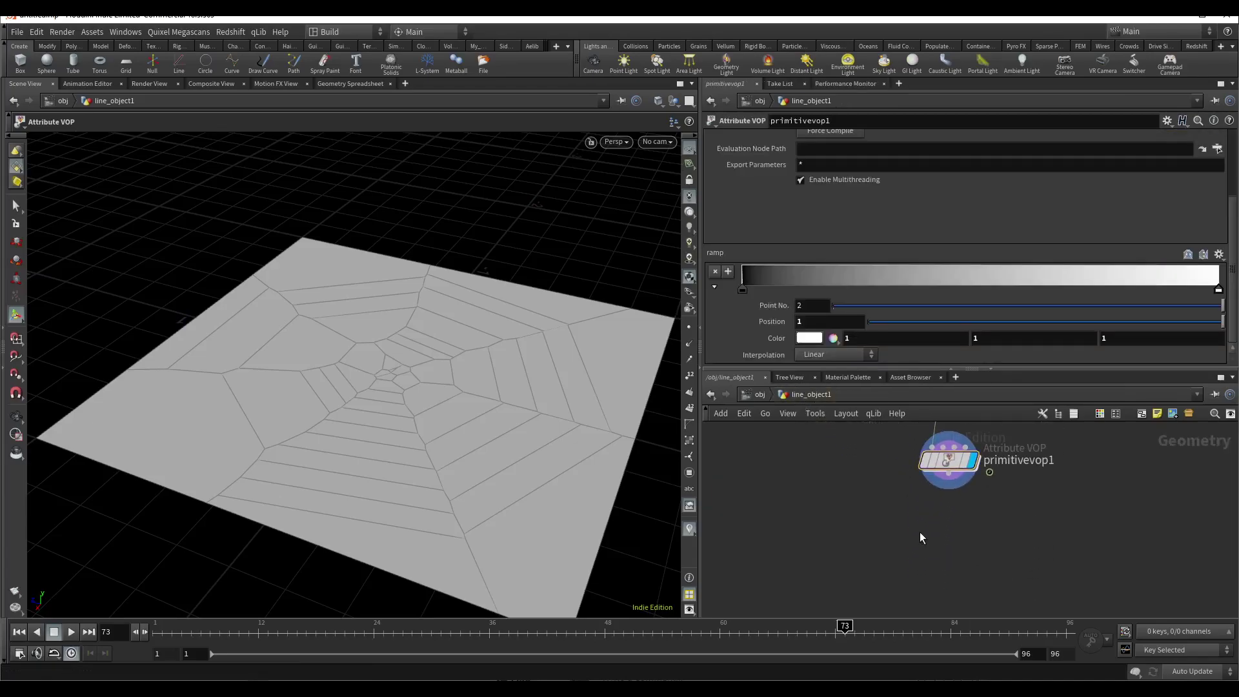
Step: Add a displayed PolyExtrude after primitivevop1 and drag its distance to about 0.27
key(Tab)
text(ex)
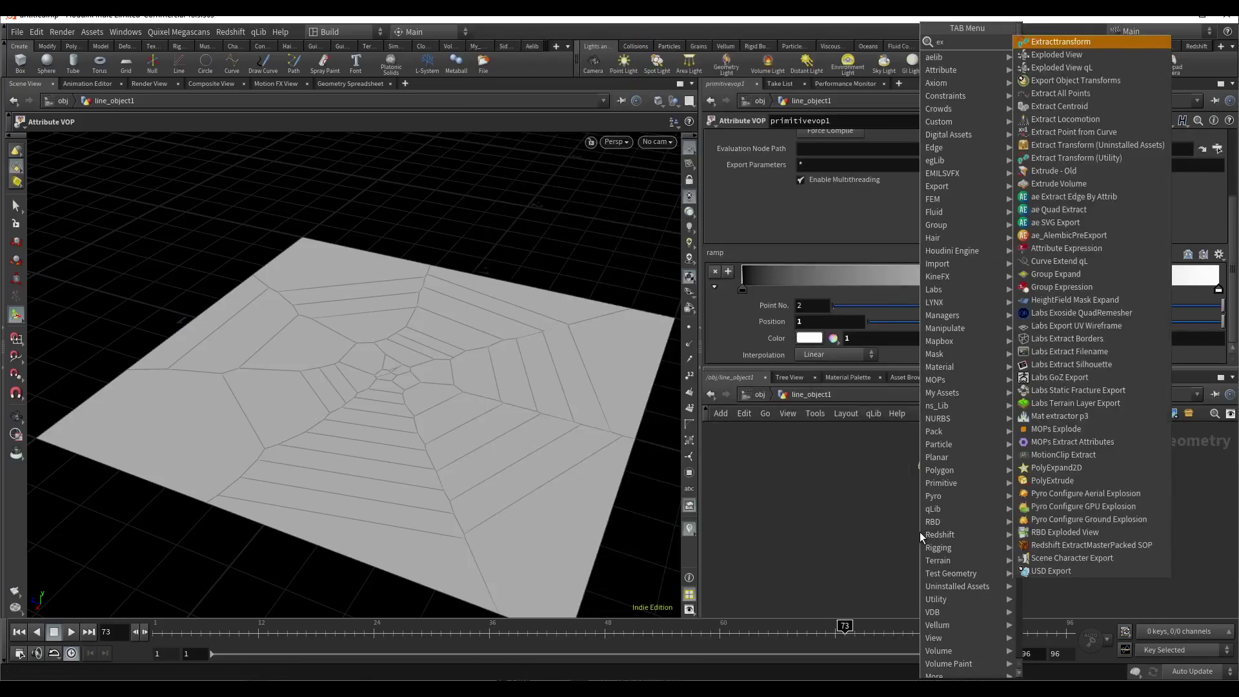
click(1061, 274)
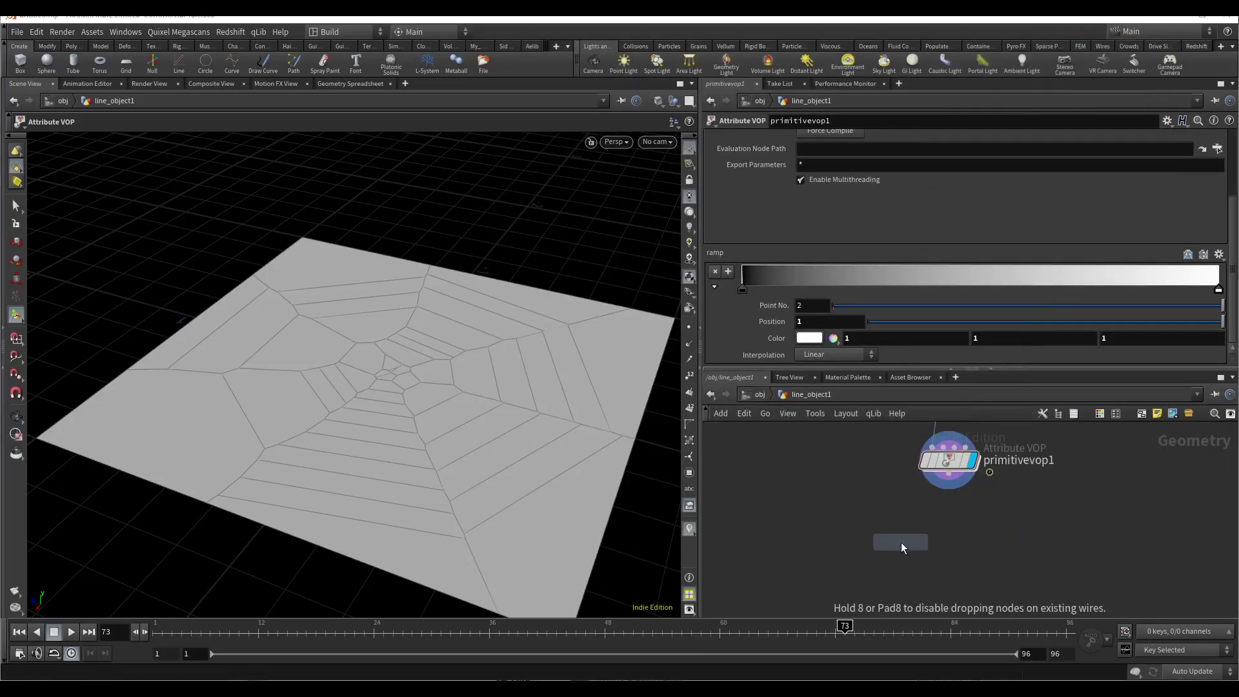
click(946, 535)
click(948, 520)
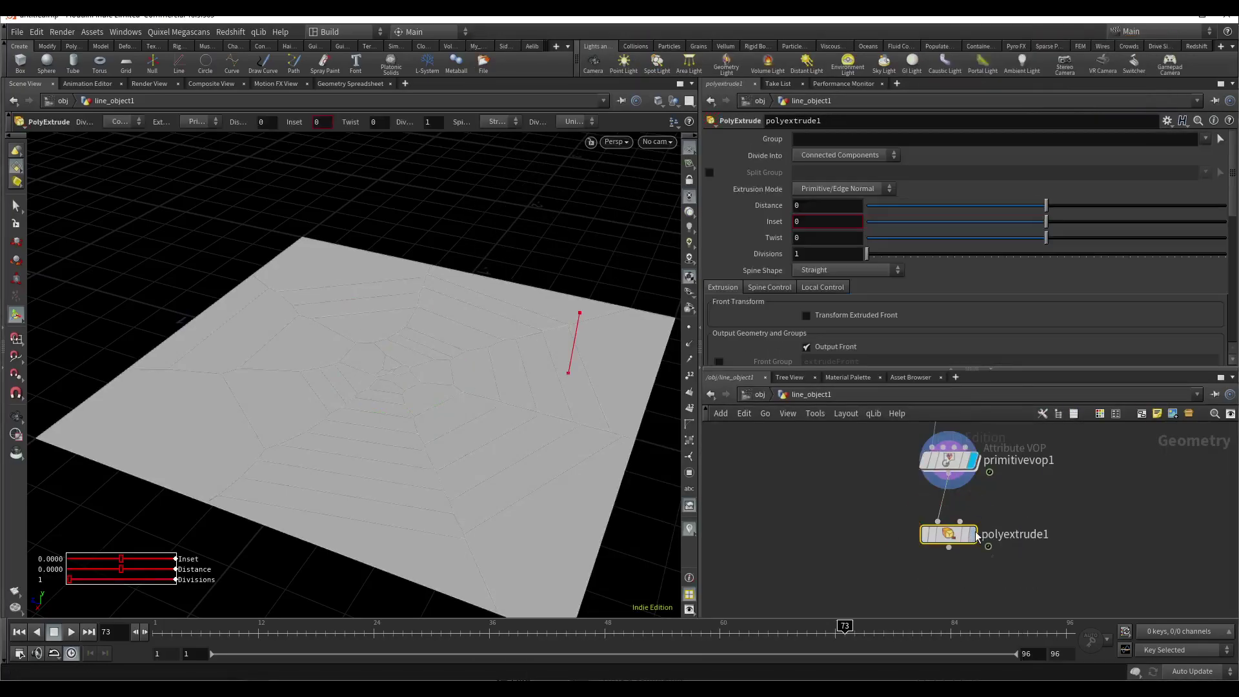
click(972, 534)
alt+drag(575, 415, 587, 215)
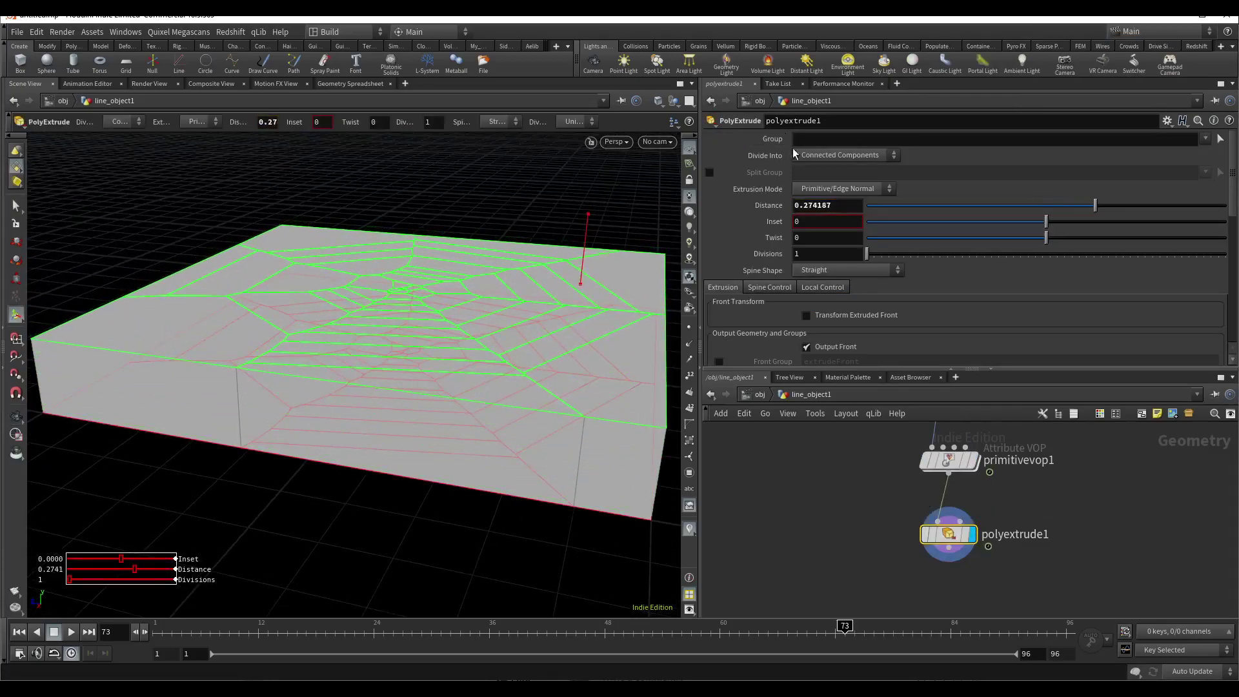
Step: Extrude as Individual Elements with Distance Scale driven by the zscale attribute
click(825, 155)
click(823, 172)
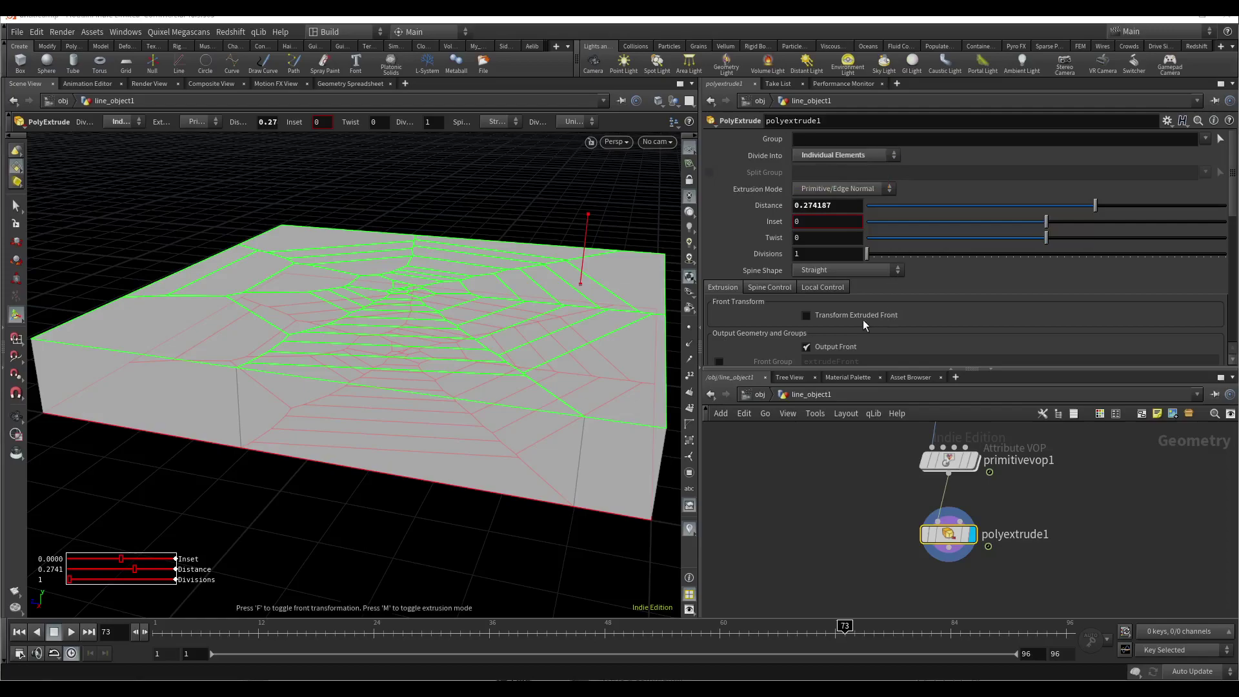
click(823, 288)
click(774, 288)
click(816, 287)
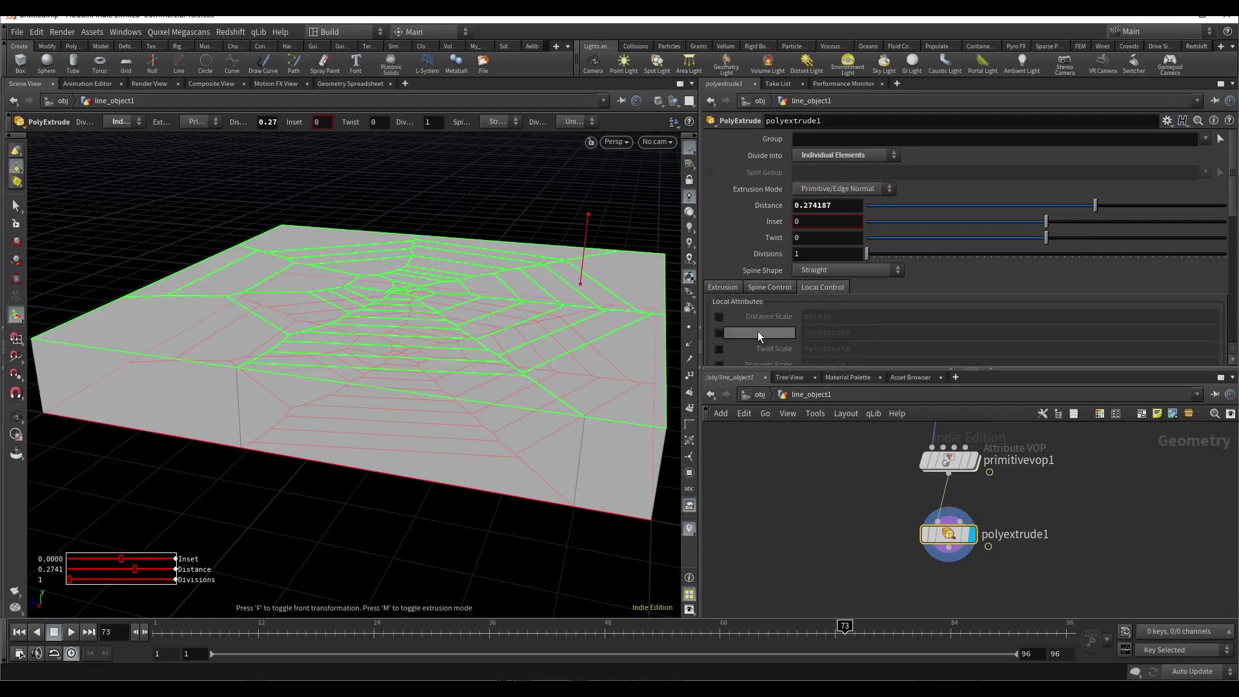
click(719, 316)
Step: Orbit to inspect the sinking tiles and play the animation
key(Escape)
mouse_move(548, 346)
mouse_down()
mouse_move(553, 387)
mouse_move(562, 354)
mouse_move(550, 437)
mouse_move(536, 401)
mouse_move(553, 323)
mouse_up()
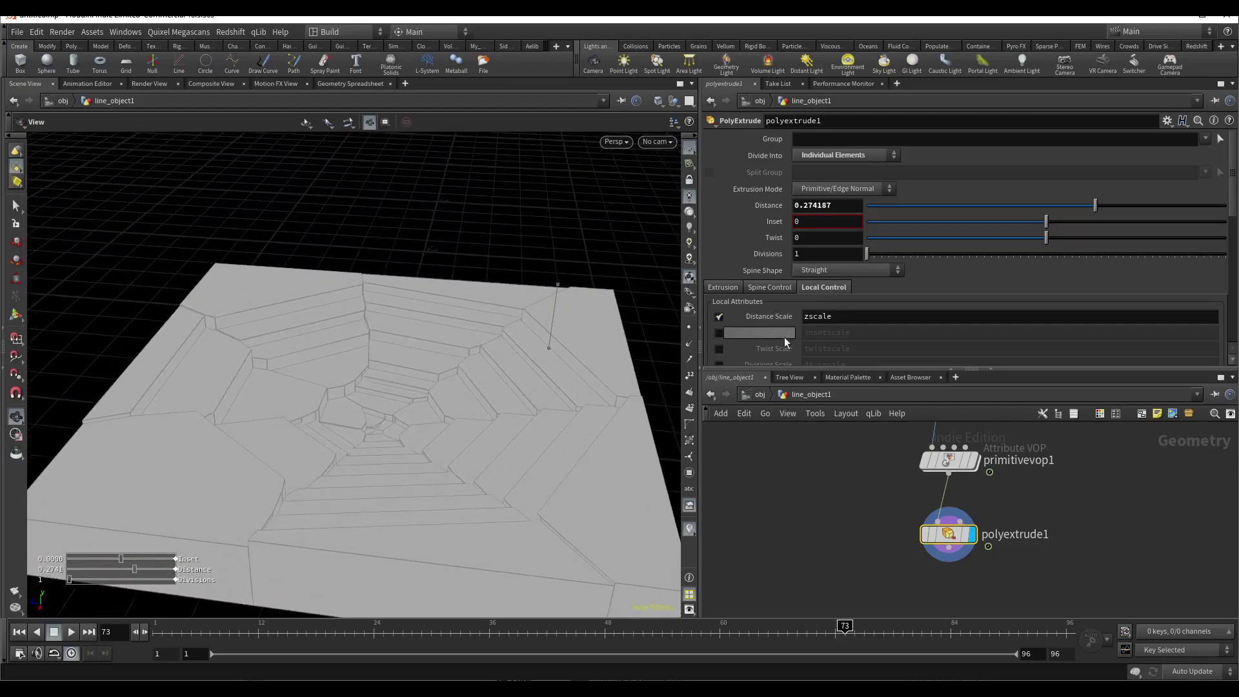
key(Return)
click(69, 631)
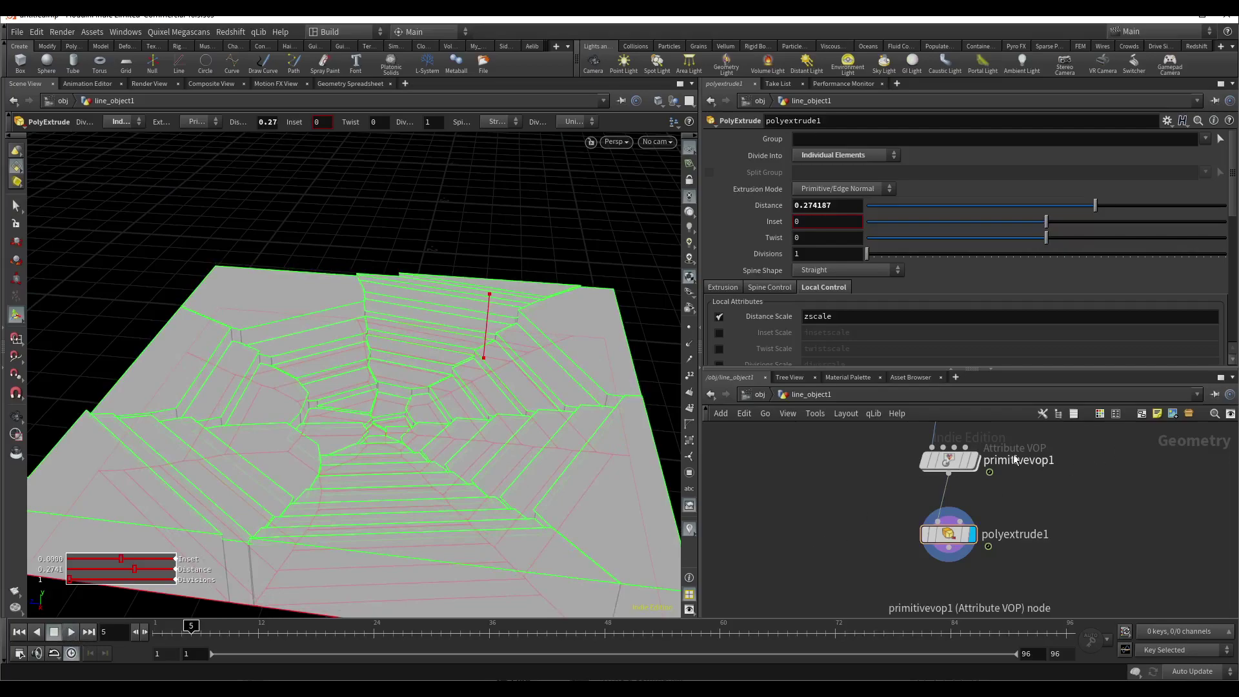
Step: Inside primitivevop1, make ramp1 a float spline ramp
click(949, 460)
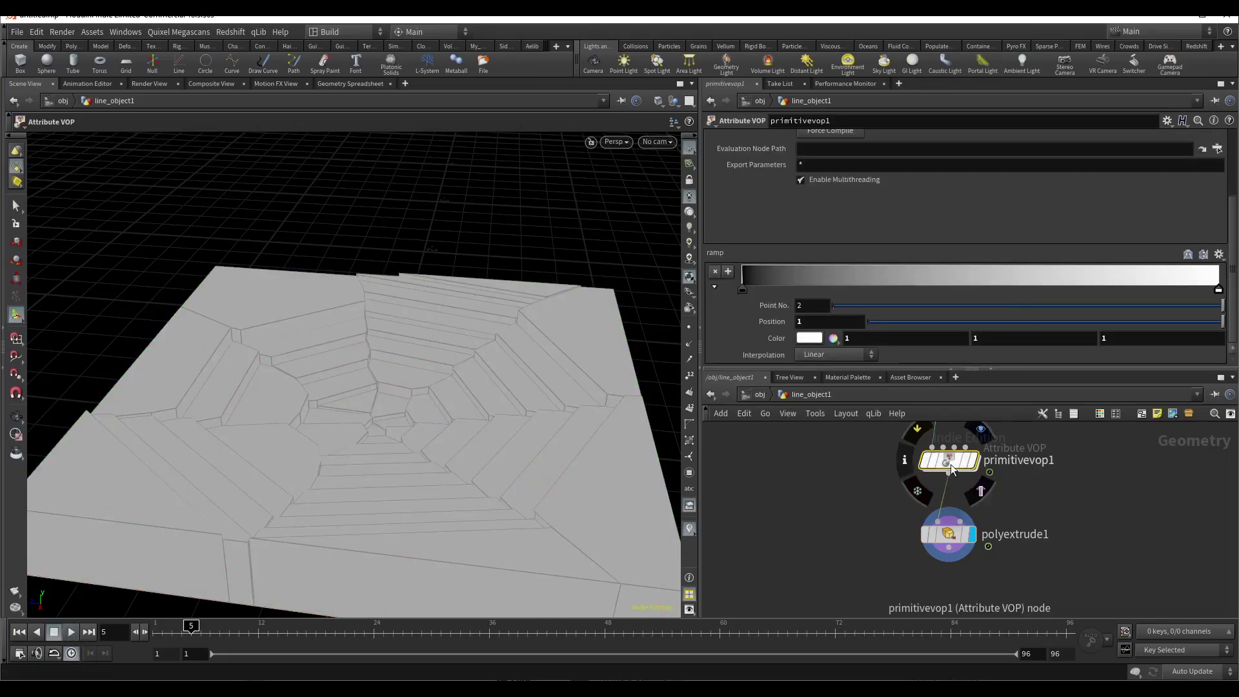
double_click(949, 463)
click(772, 498)
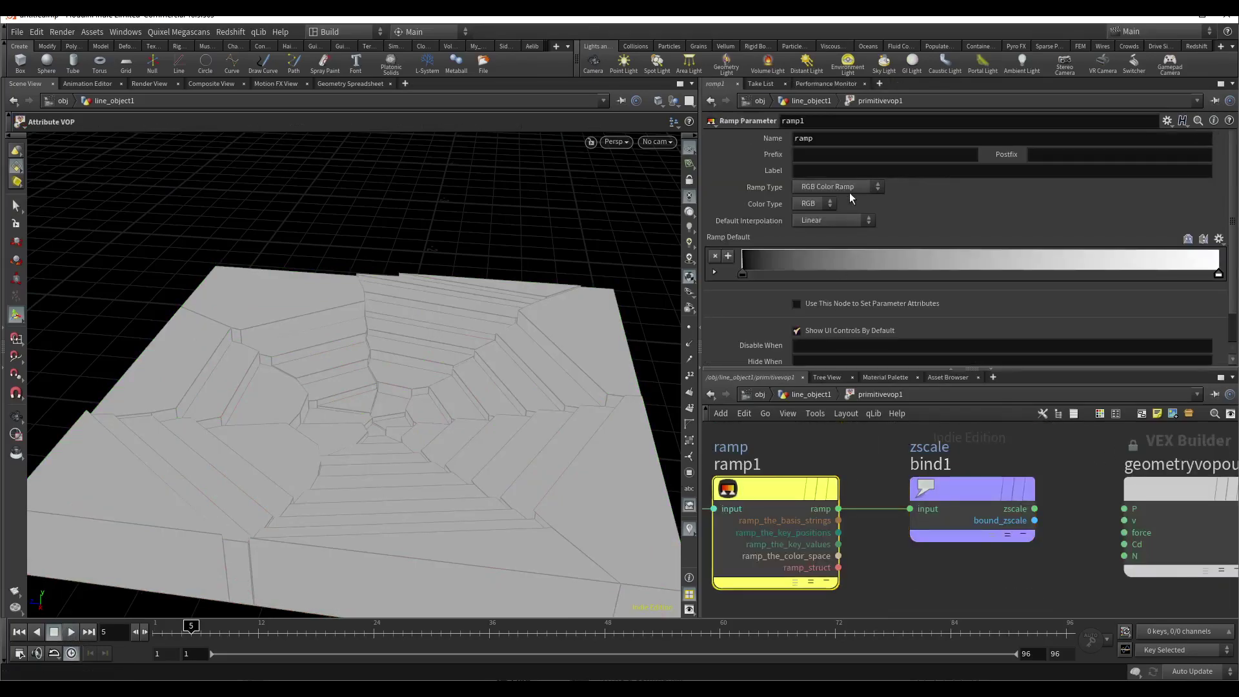
click(829, 186)
click(816, 210)
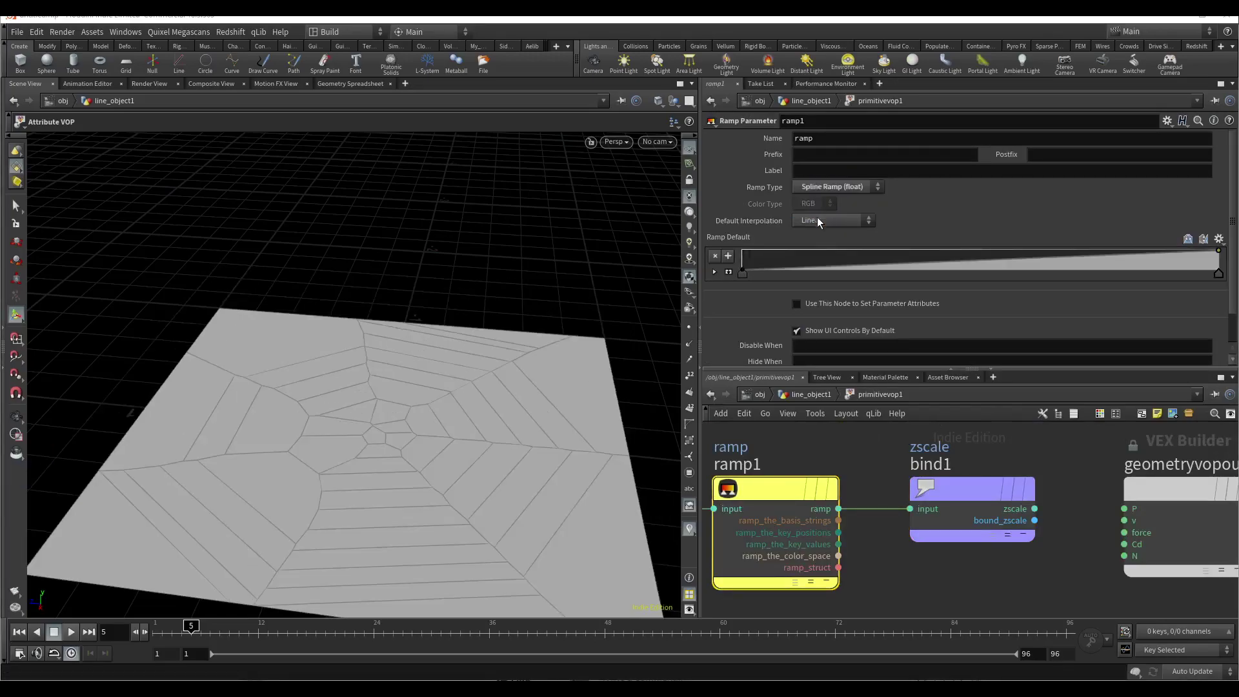
Step: Reshape the ramp to climb from 0 at 0.115 to 1 near 0.337, deepening the funnel
click(825, 396)
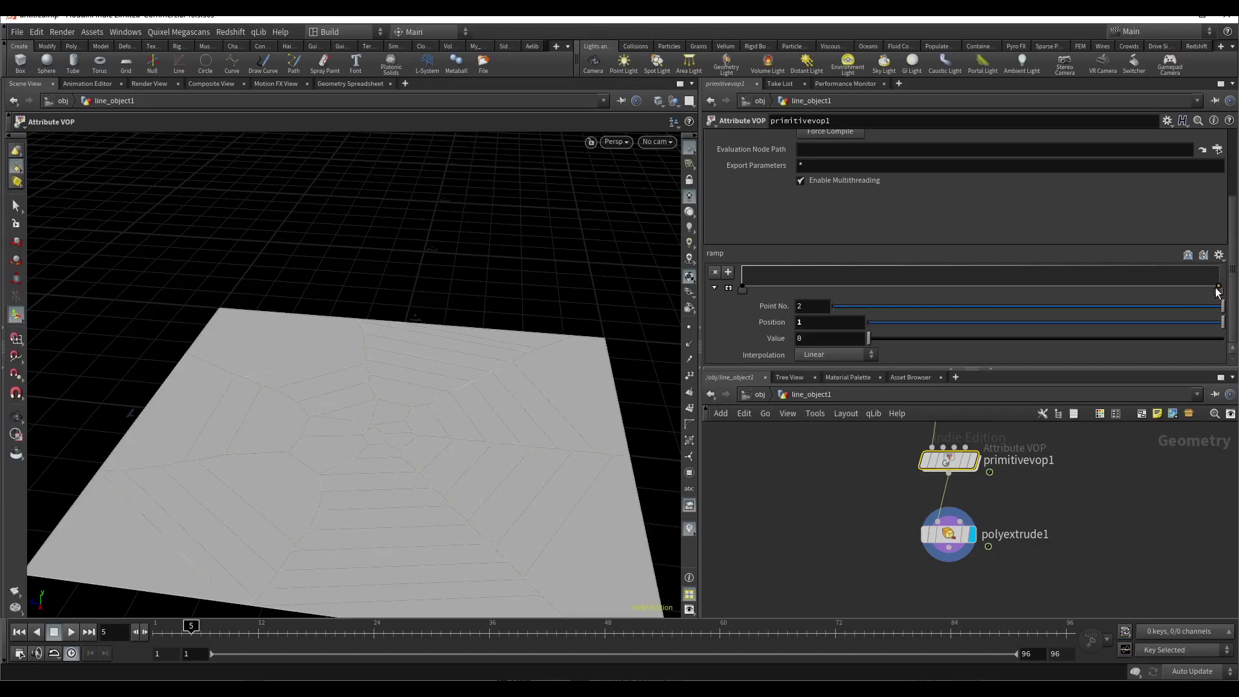
drag(1220, 288, 904, 291)
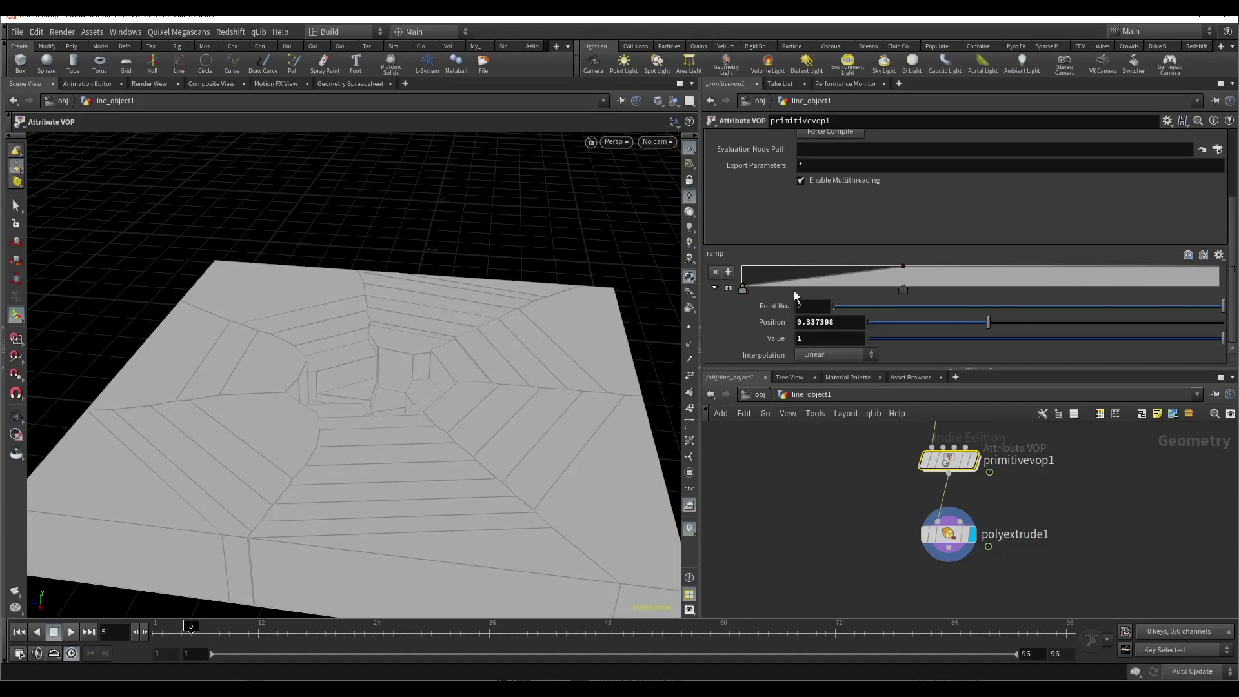
drag(743, 289, 823, 292)
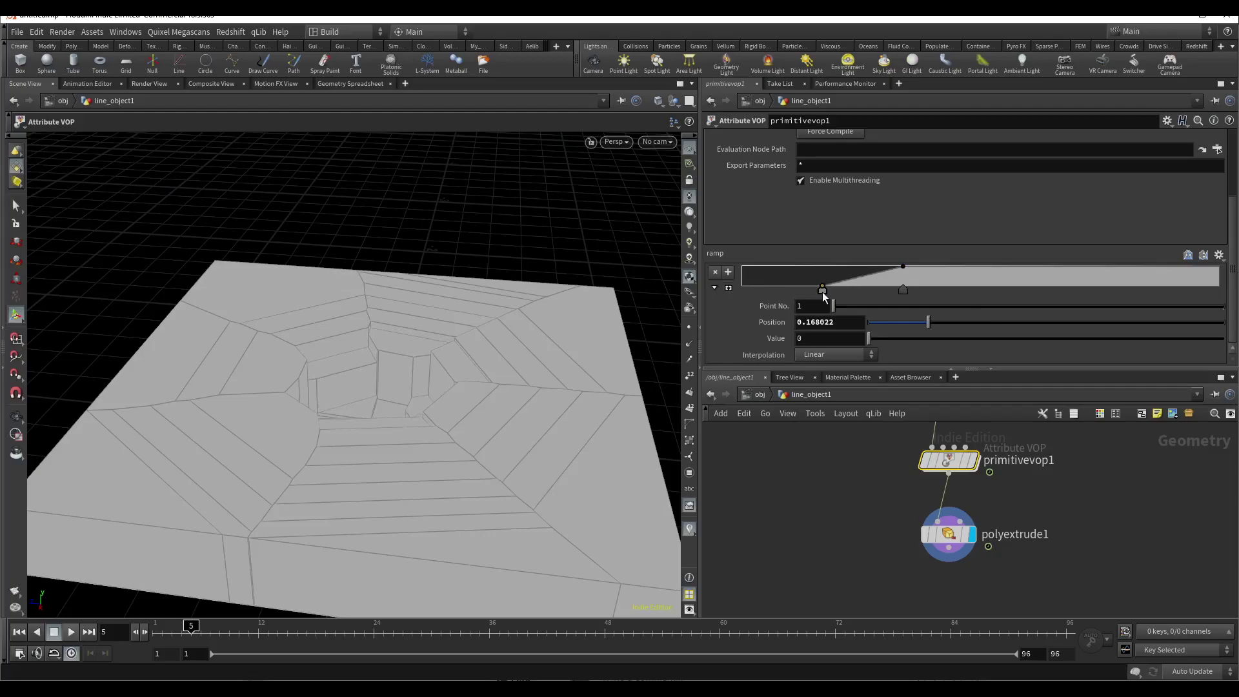
Step: Preview the suction animation, stop it at frame 89, and move polyextrude1 lower
click(70, 632)
key(Escape)
right_drag(230, 507, 365, 465)
key(Return)
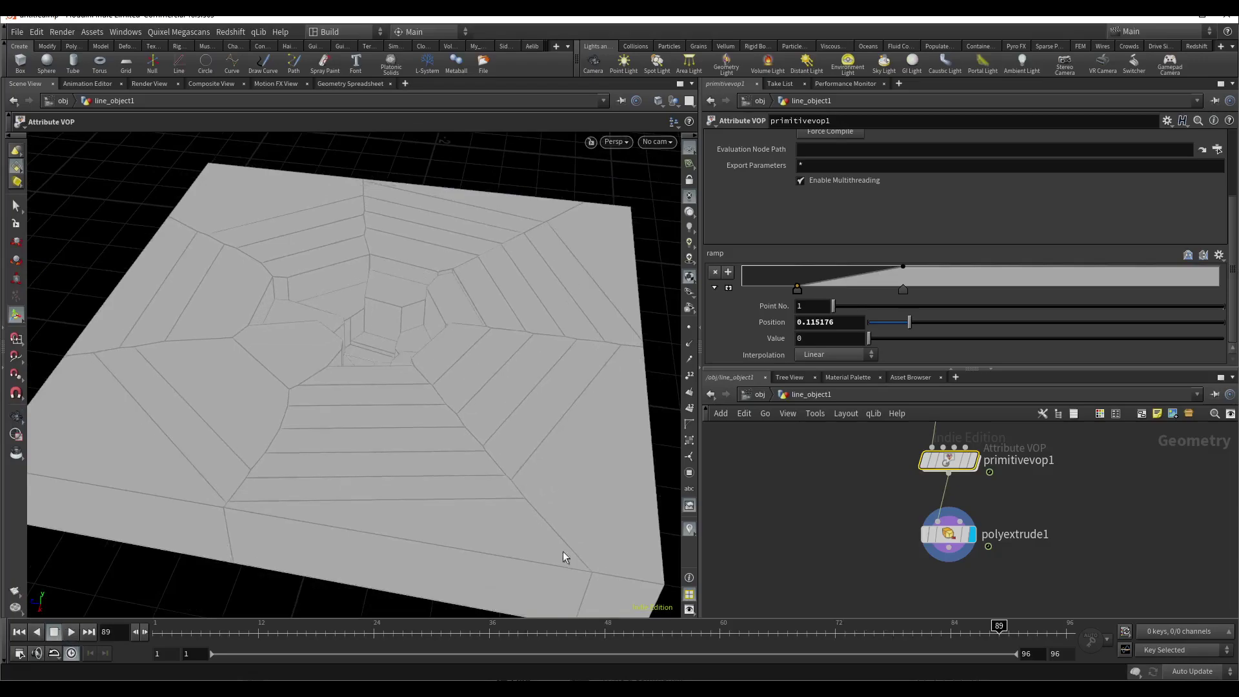
drag(947, 541, 948, 575)
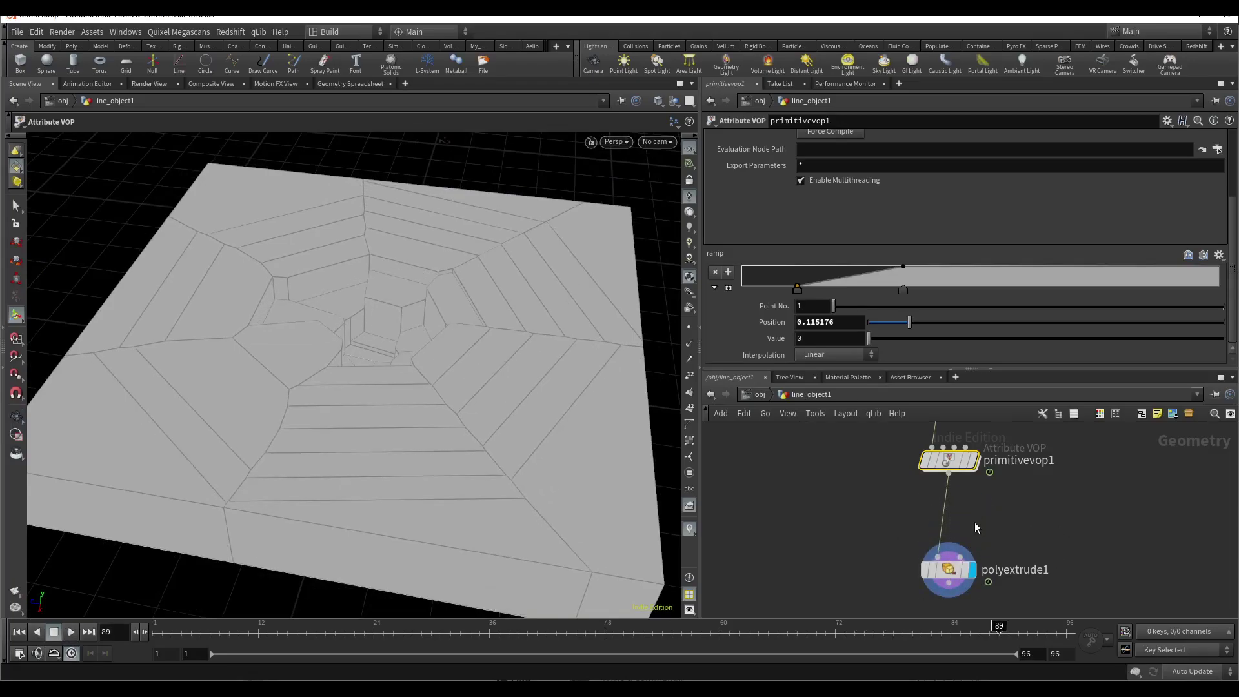
key(Tab)
Step: Insert a Color node between primitivevop1 and polyextrude1
text(colo)
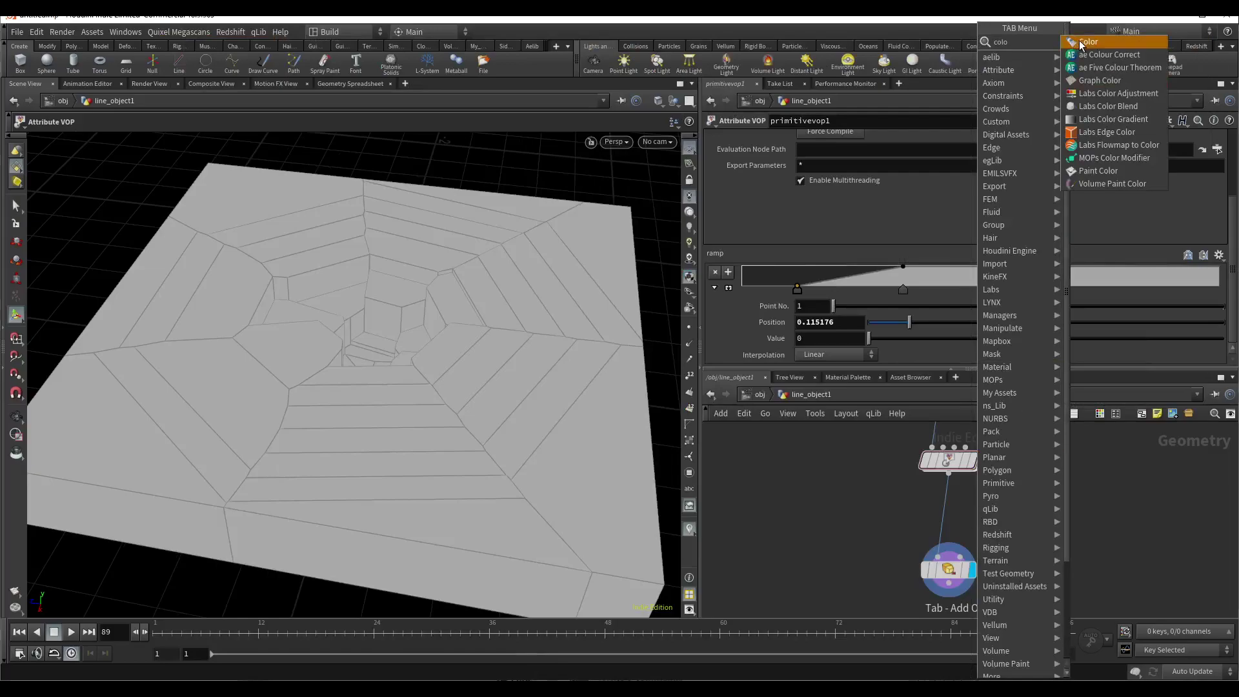
click(1087, 42)
click(943, 512)
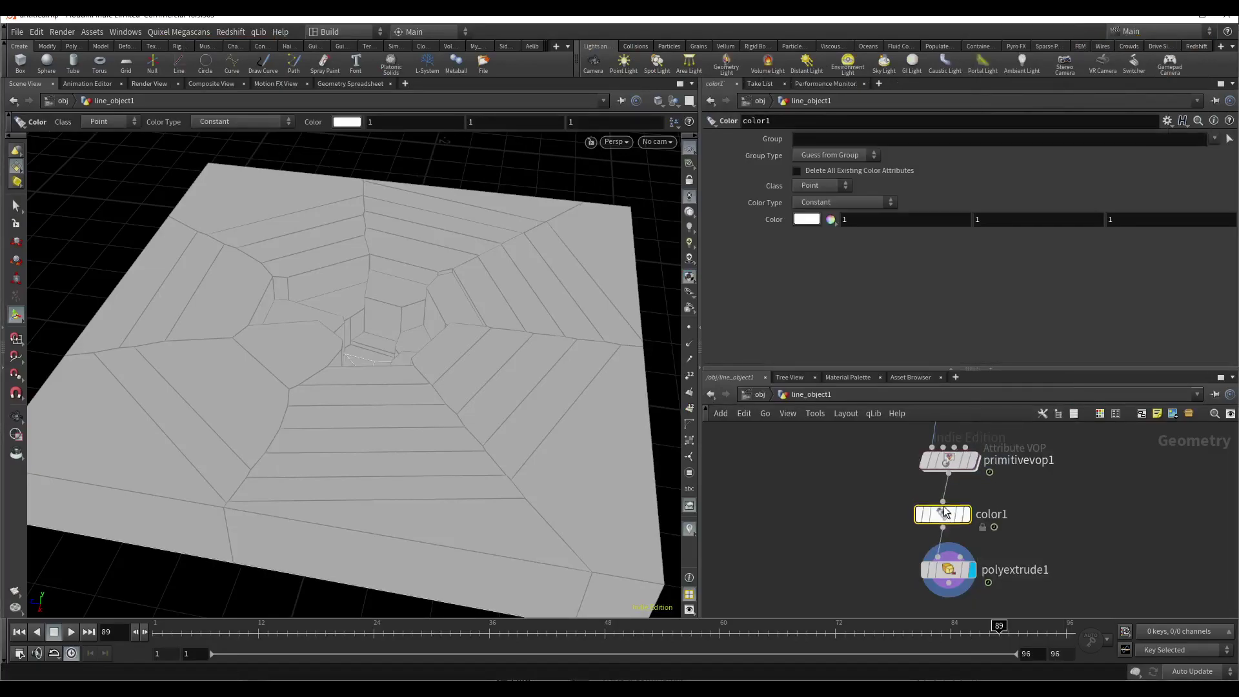
Step: Set color1 to Primitive class, Ramp from Attribute, driven by zscale
click(810, 204)
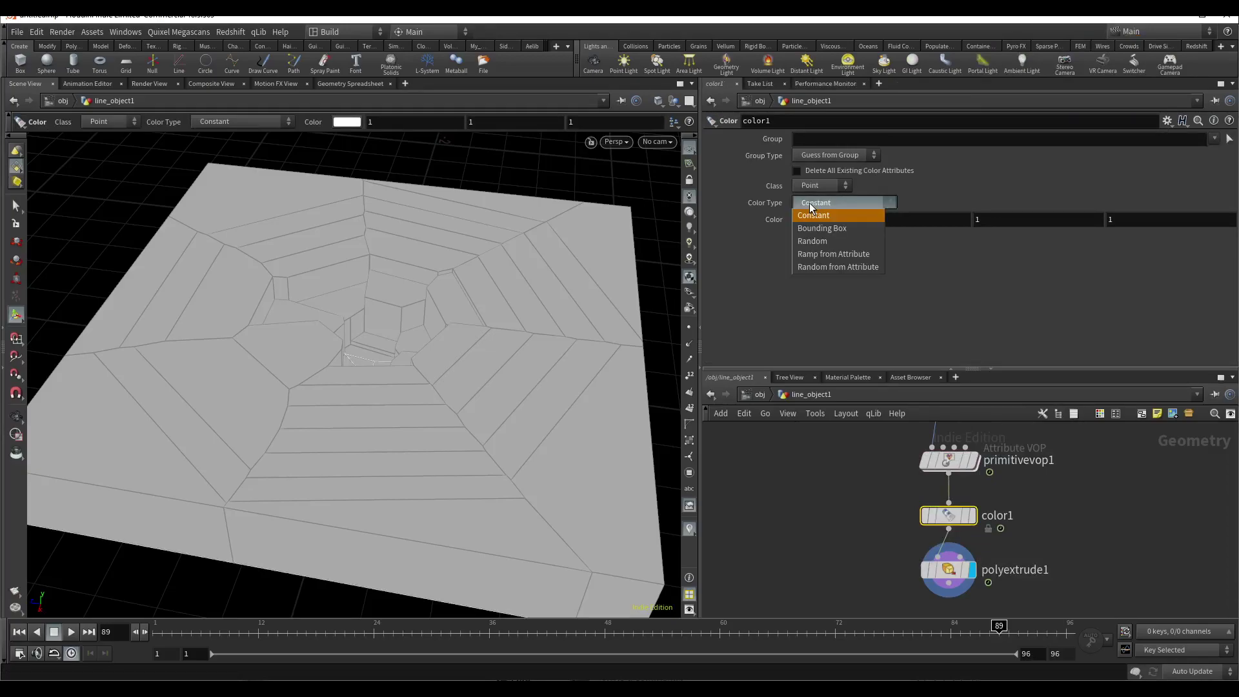
click(810, 256)
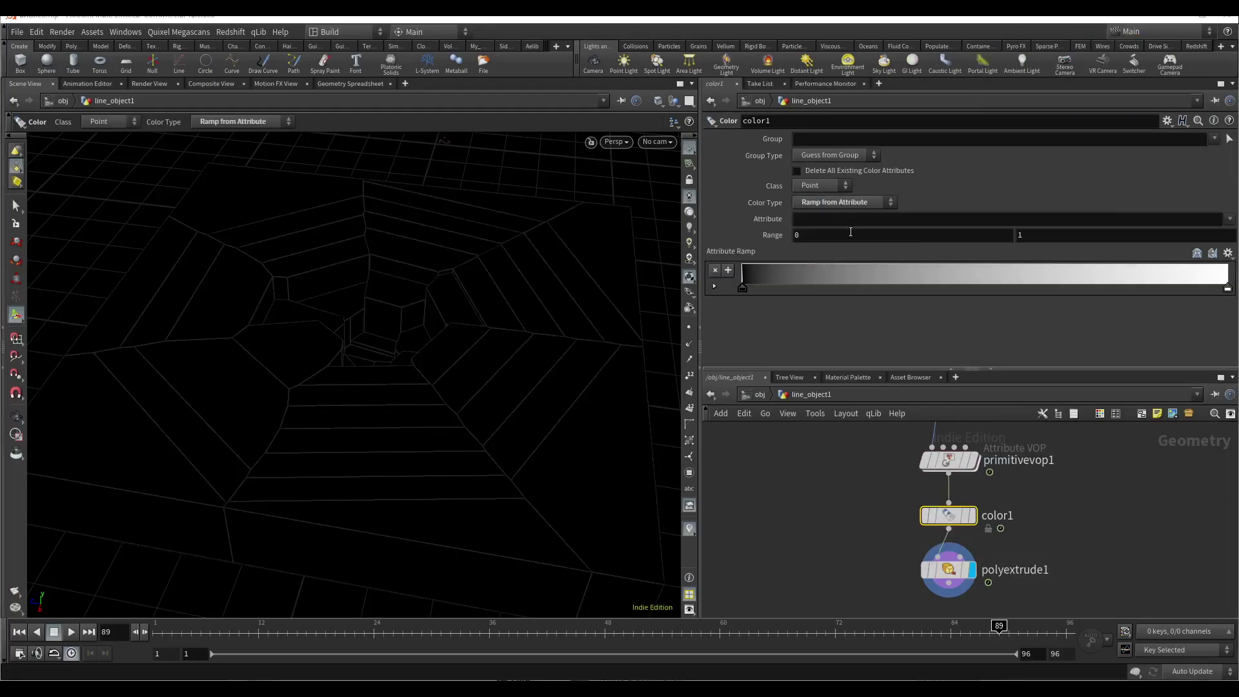
click(1228, 221)
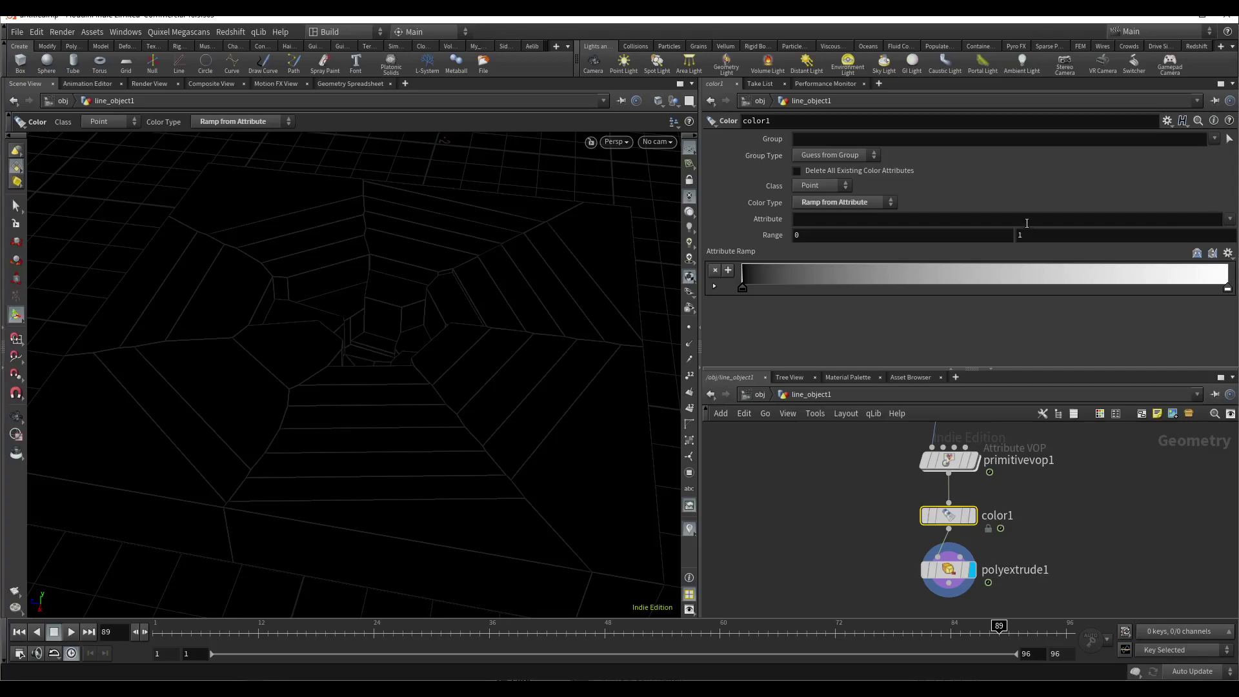
click(809, 186)
click(810, 212)
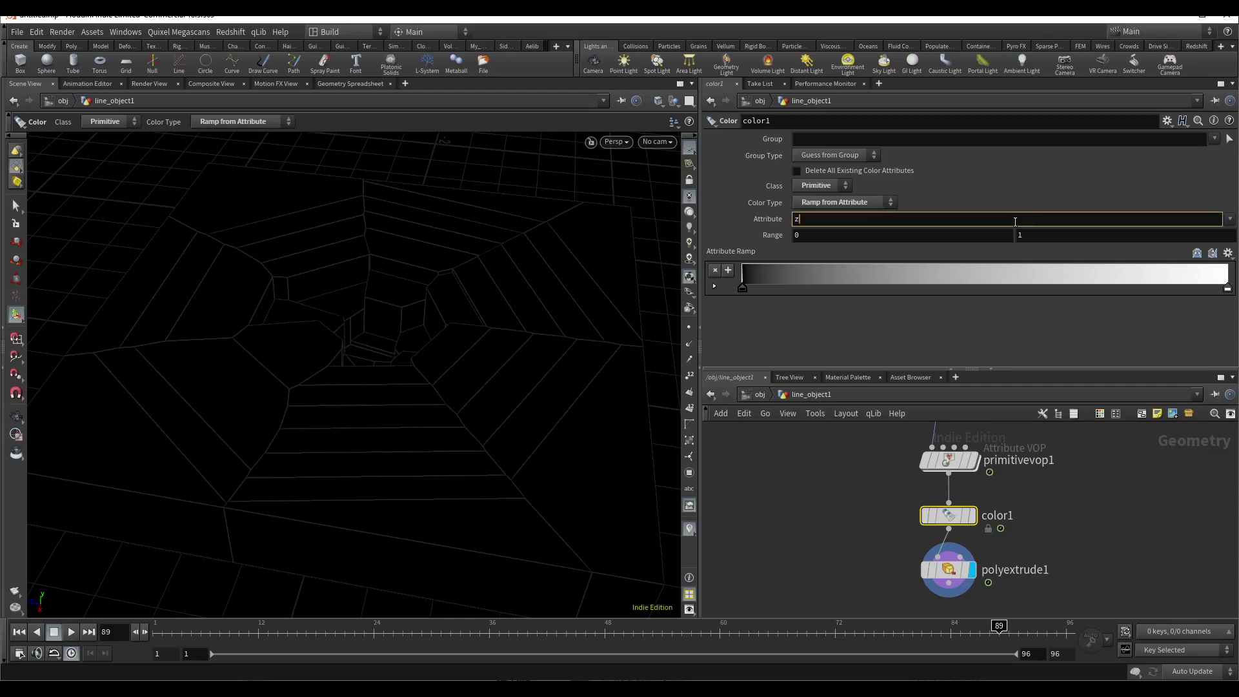
key(Return)
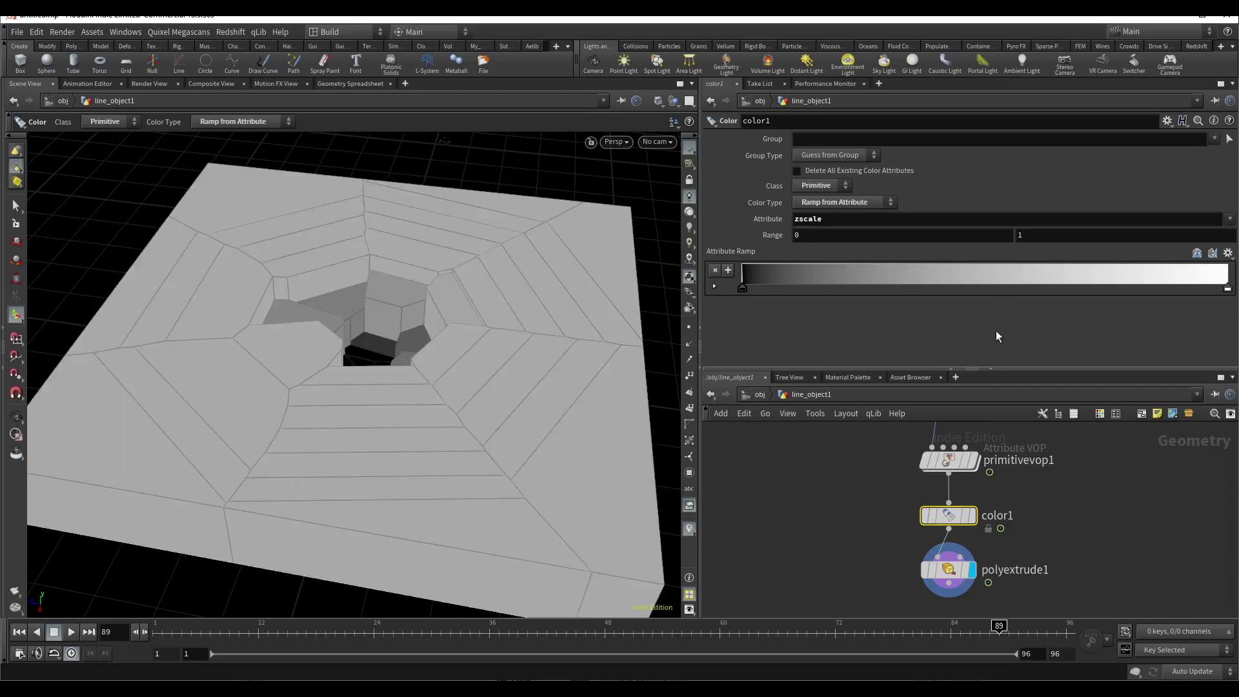
Step: Make the colour ramp's first key pure red (FF0000) and widen the red band
mouse_move(746, 288)
mouse_down()
mouse_move(920, 292)
mouse_move(738, 299)
mouse_move(832, 300)
mouse_move(756, 289)
mouse_up()
click(716, 287)
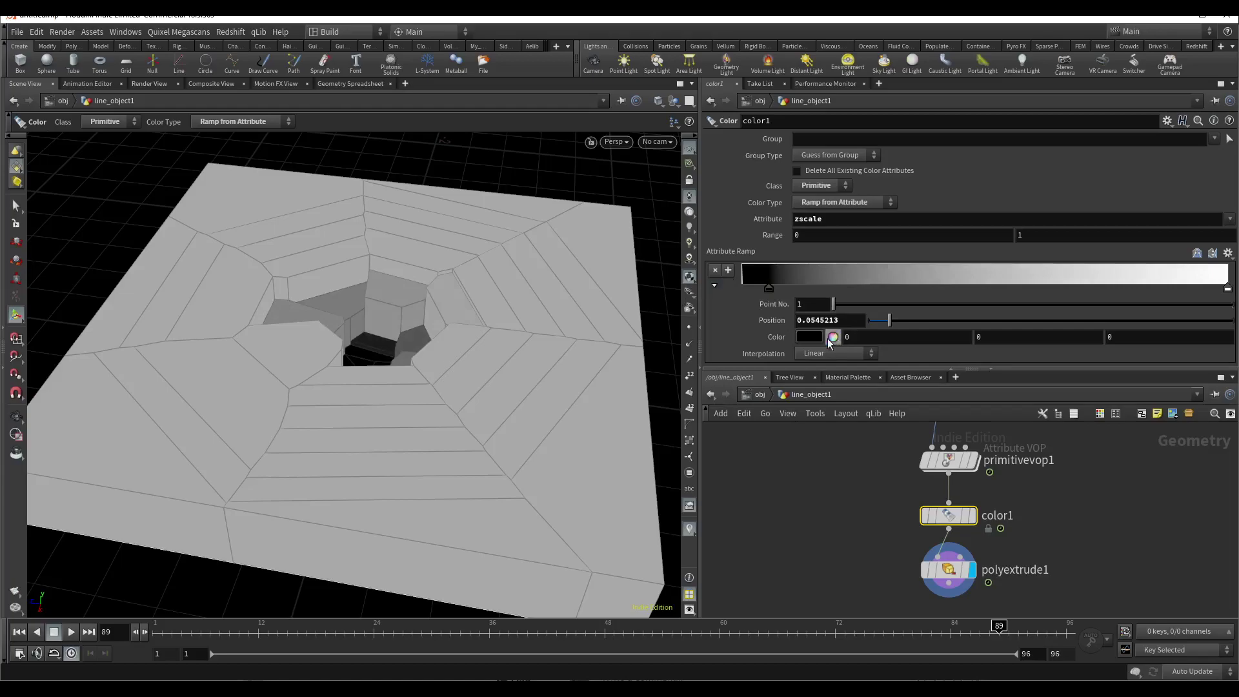
click(817, 345)
click(840, 205)
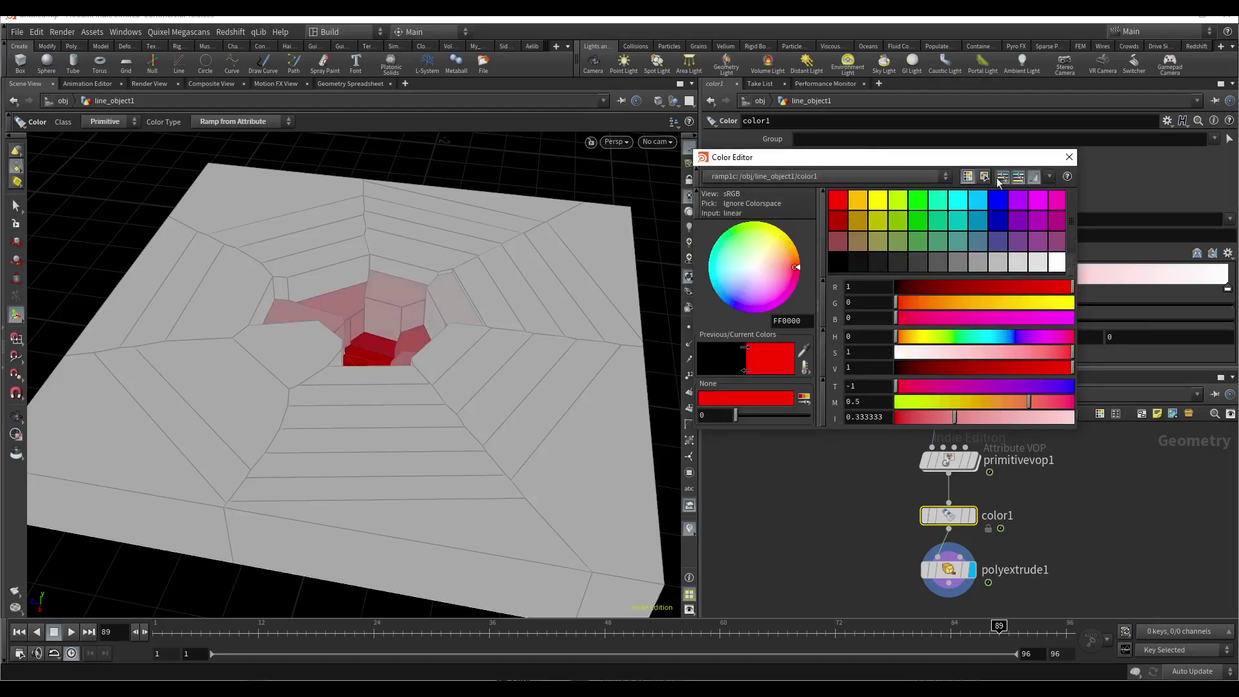
click(1068, 156)
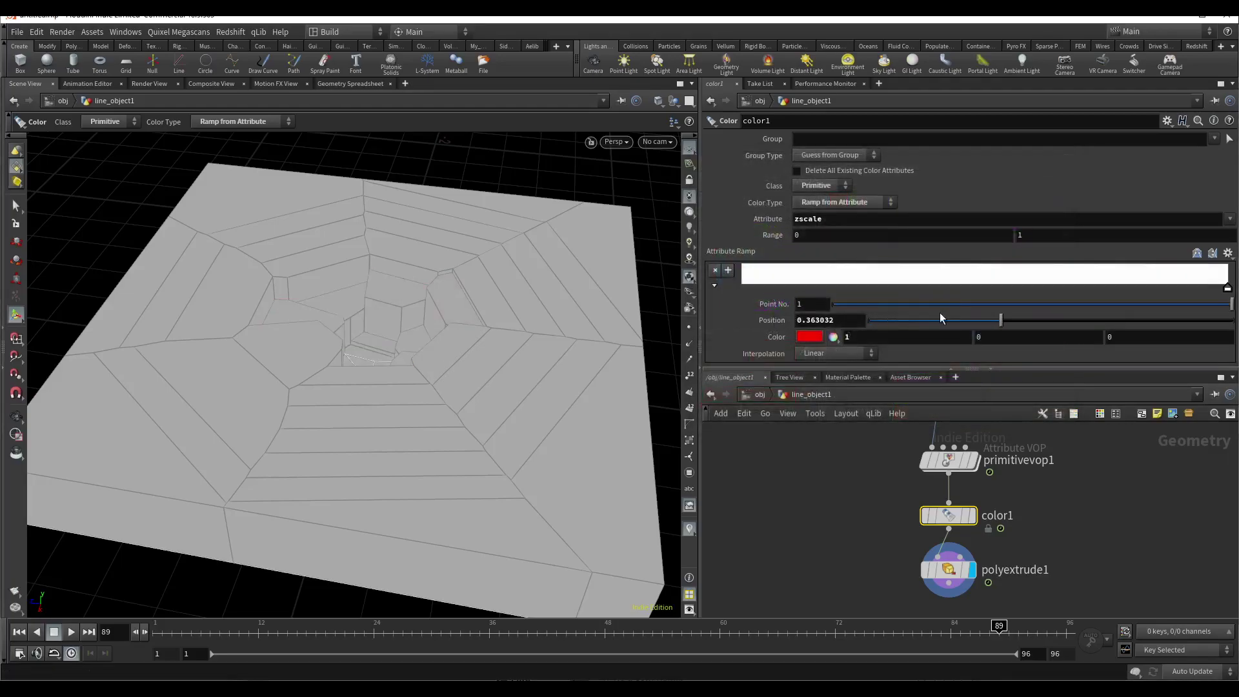
drag(804, 304, 833, 301)
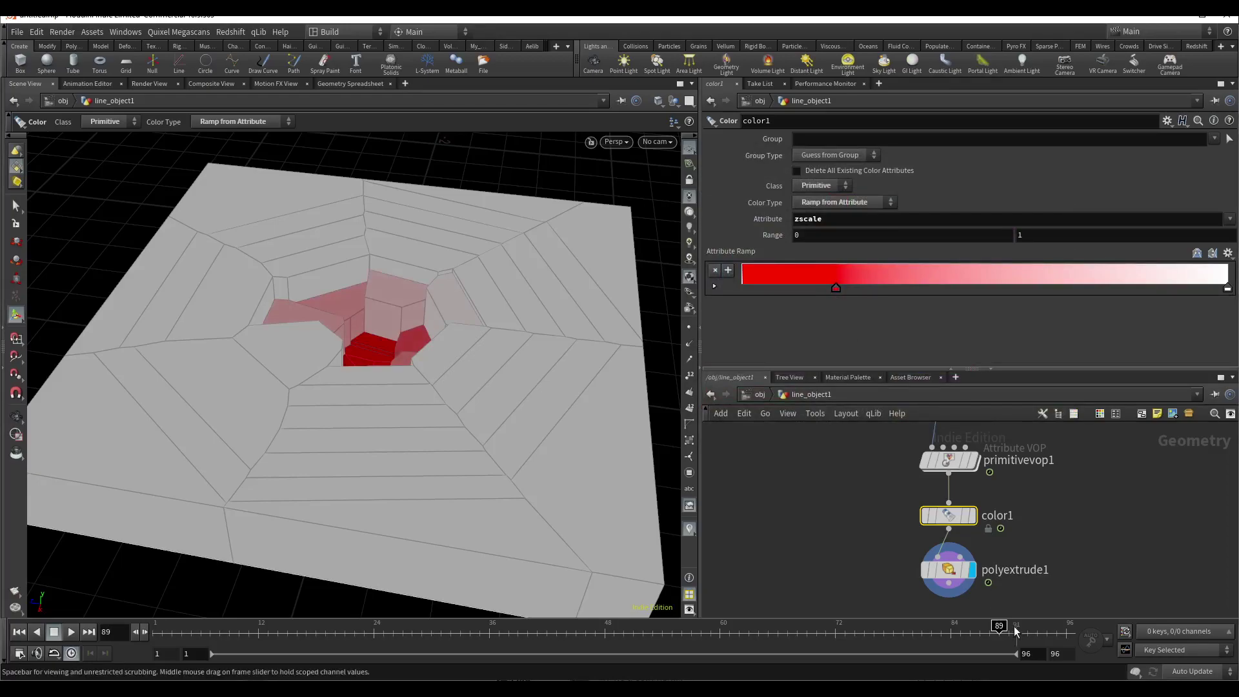
key(Escape)
drag(450, 450, 420, 428)
key(Return)
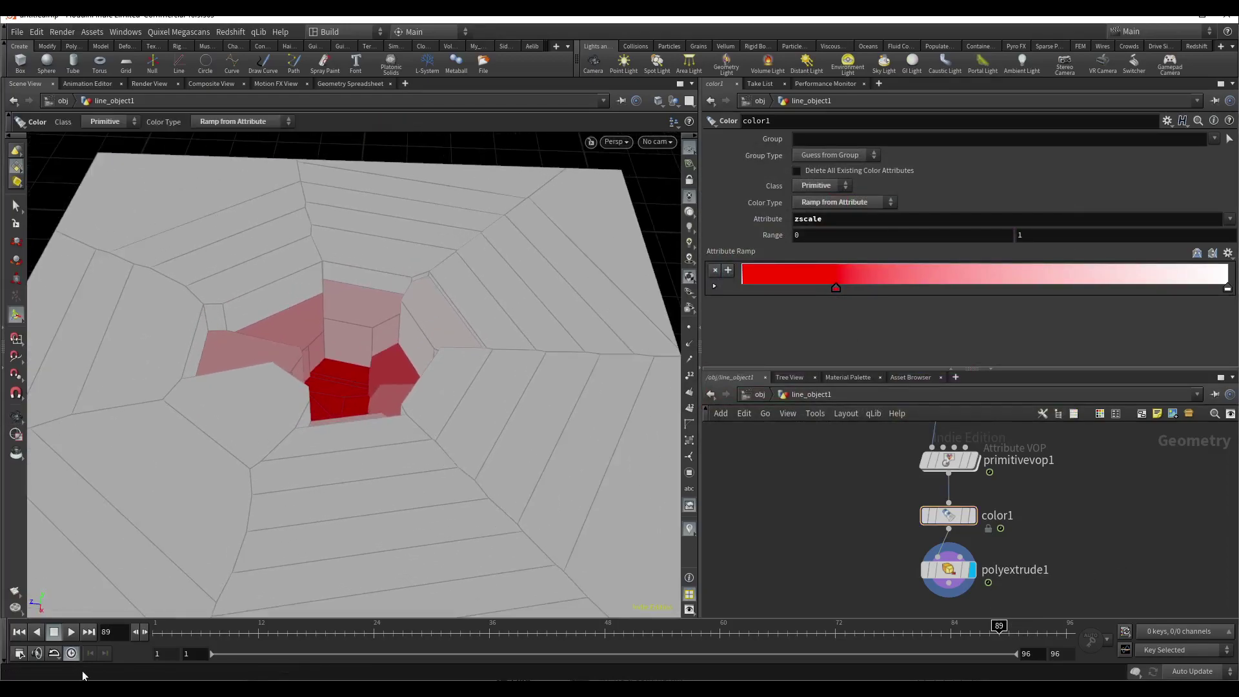
Step: Play the suction animation, then undo a trial move of primitivevop1's first ramp key
click(72, 635)
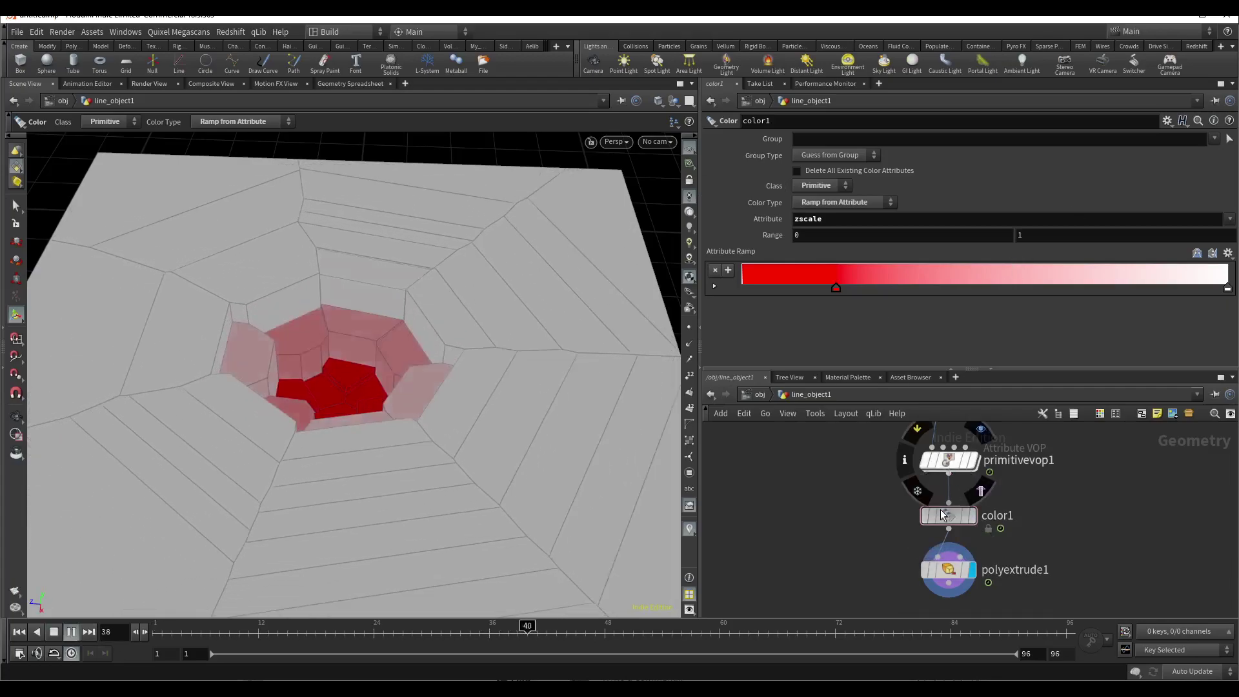
click(951, 461)
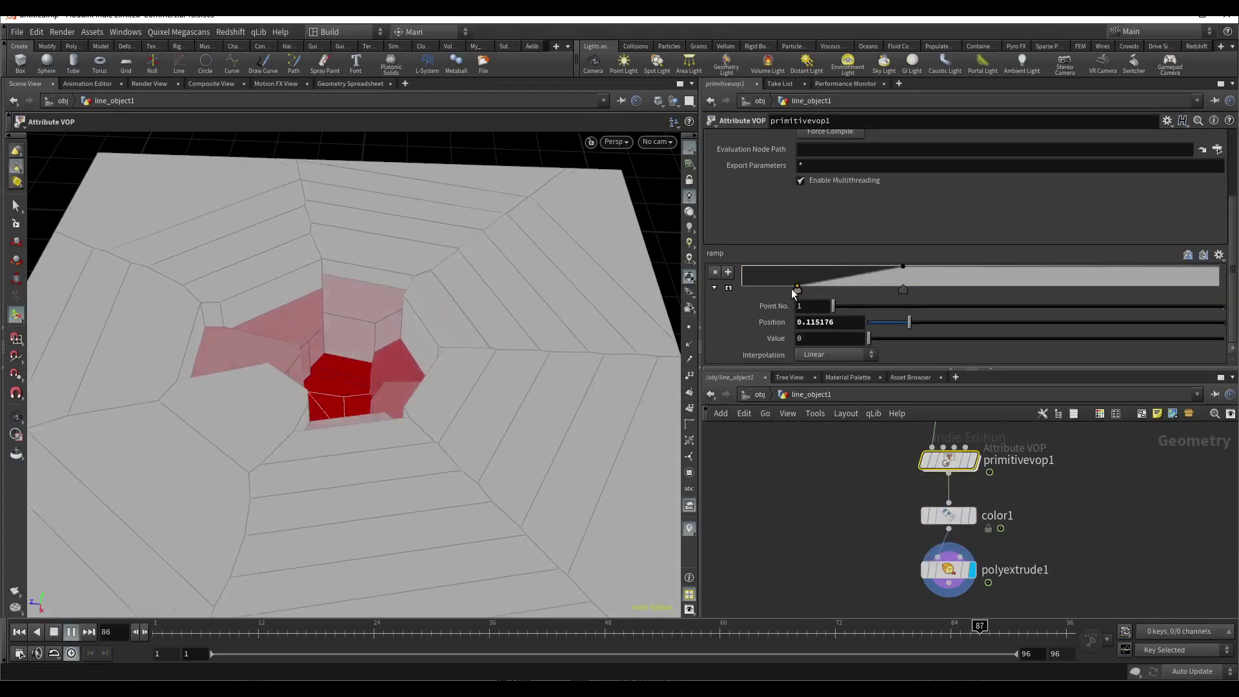
drag(794, 292, 1021, 296)
key(ctrl+z)
Step: Frame the whole network and inspect the scatter1 and copy1 settings (17 line copies)
key(h)
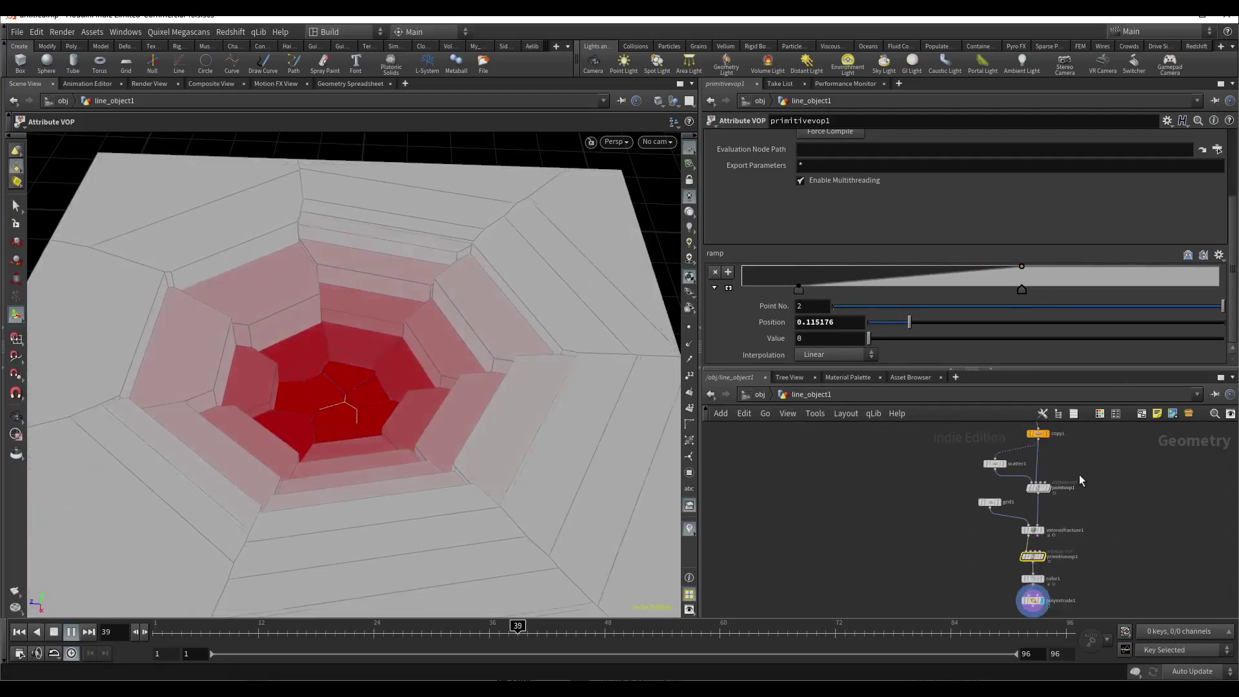
scroll(985, 473, up, 5)
click(978, 534)
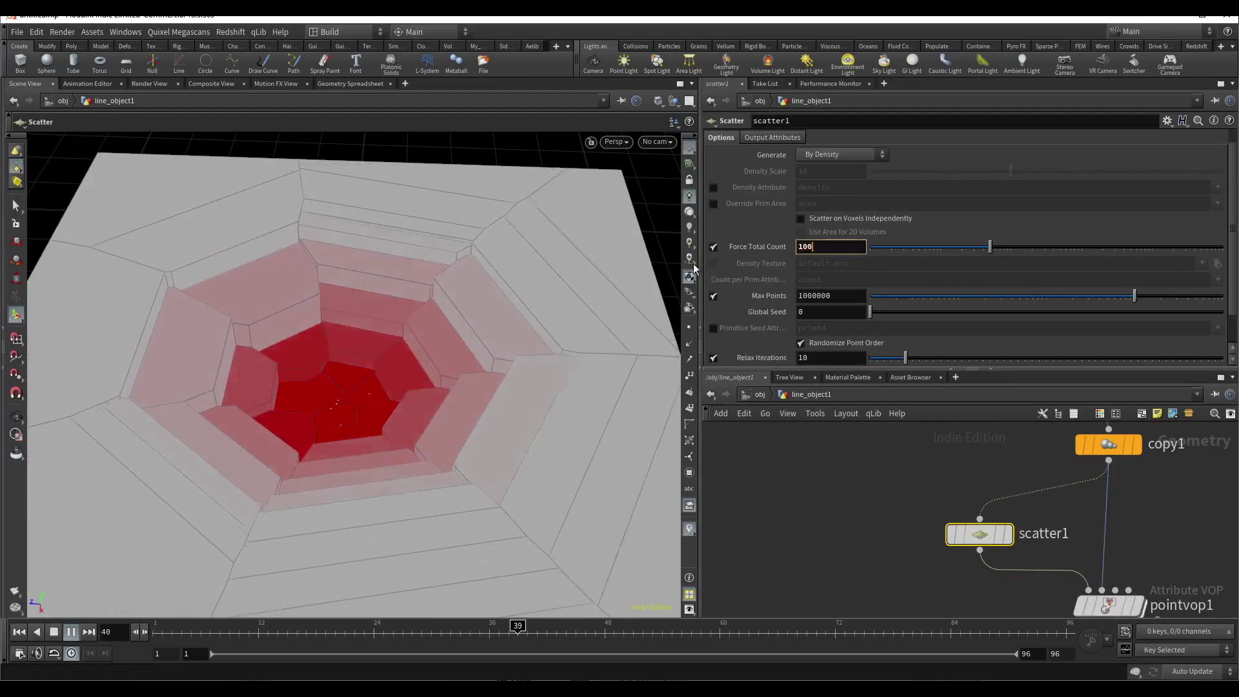
middle_drag(868, 555, 770, 622)
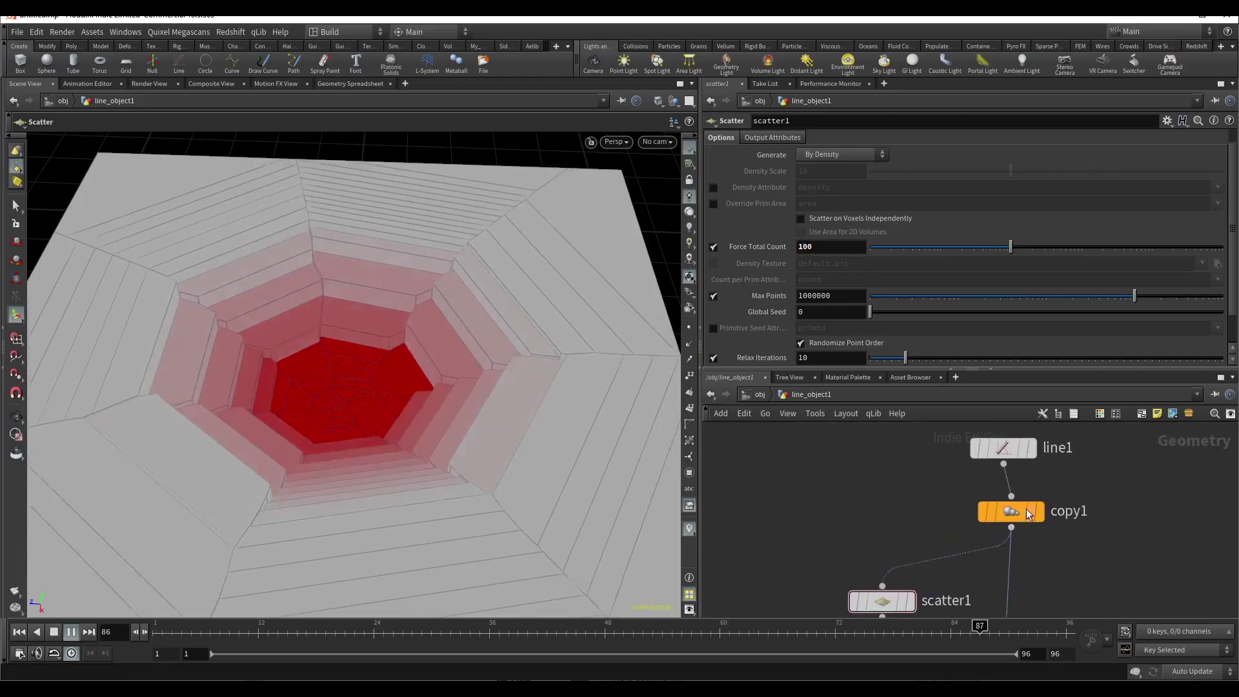
click(1002, 516)
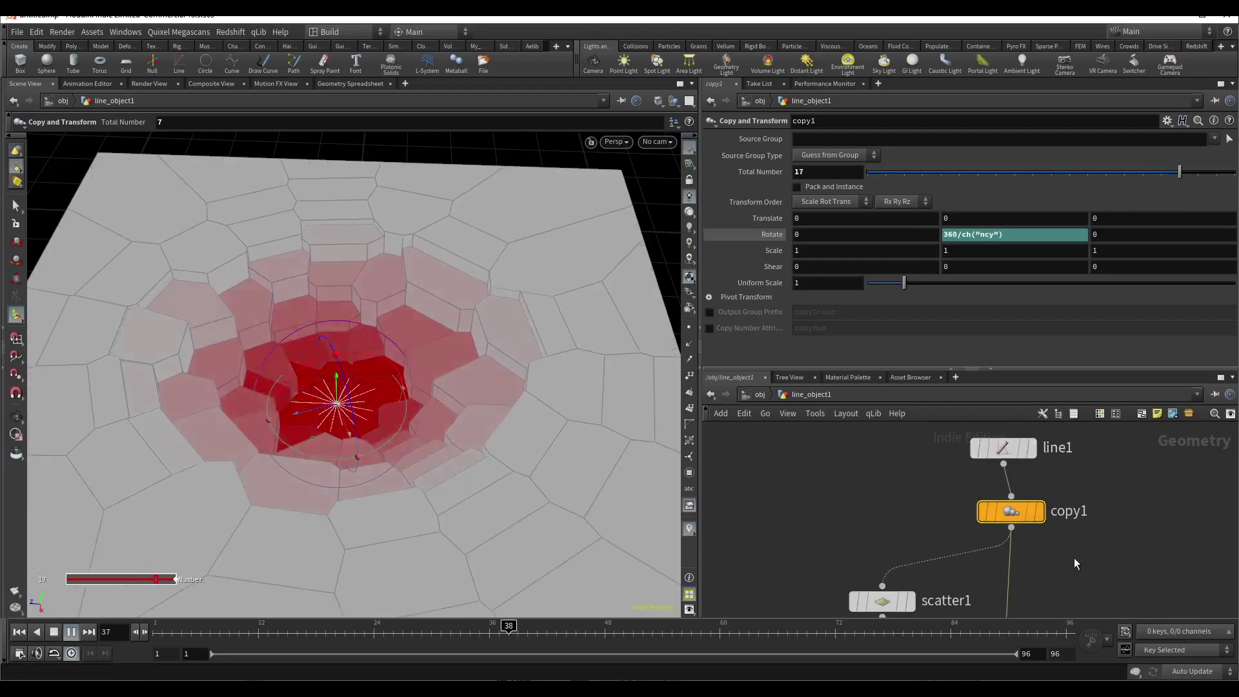
Step: Inspect pointvop1's settings, then select primitivevop1 to show its ramp parameters
middle_drag(1073, 557, 1083, 438)
middle_drag(915, 506, 874, 490)
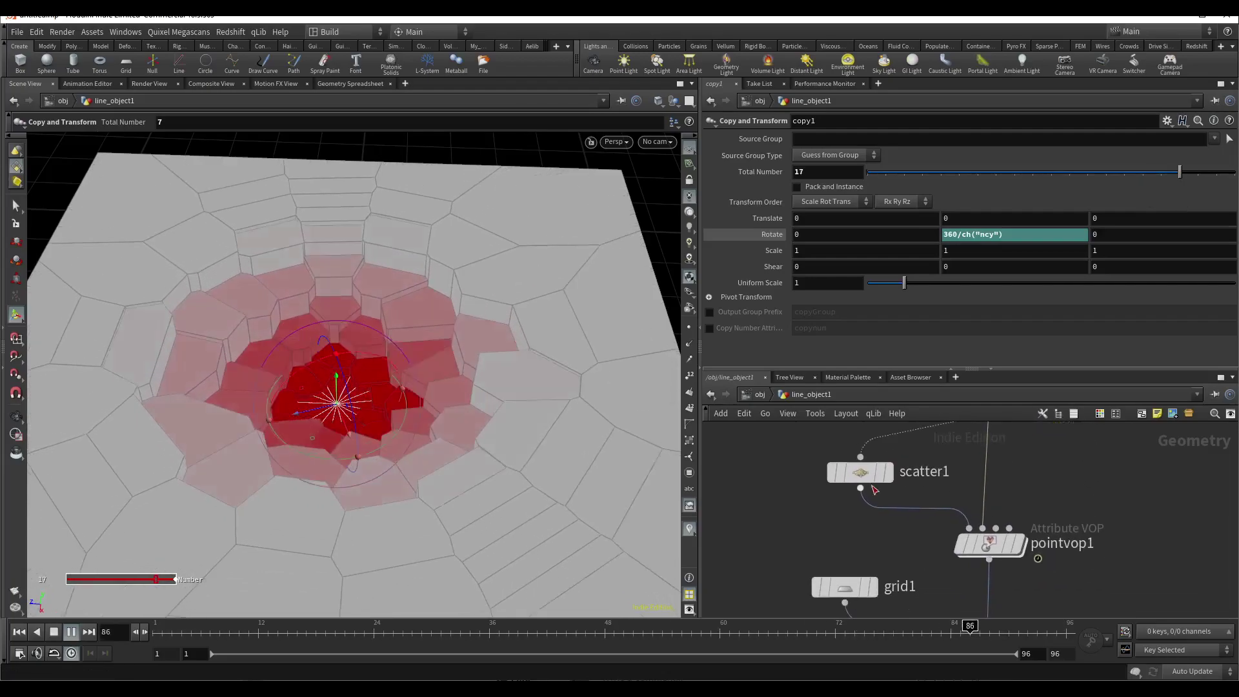
middle_drag(1076, 594, 1062, 533)
click(975, 481)
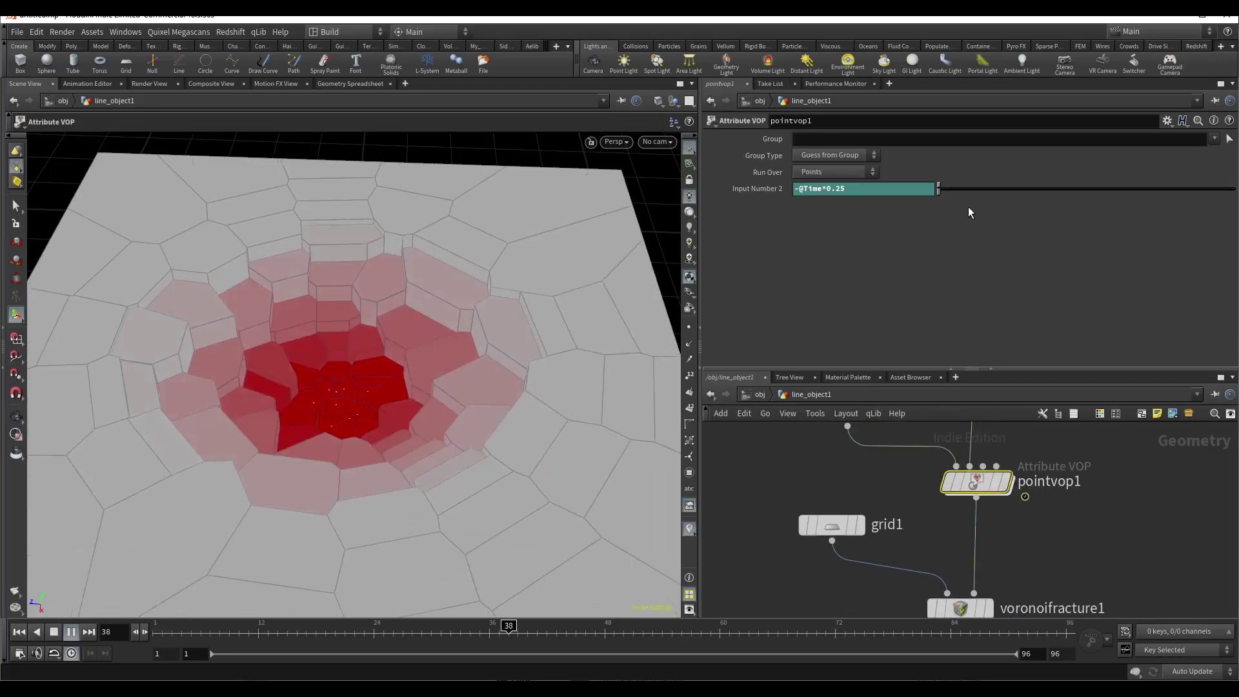
middle_drag(1006, 594, 1016, 429)
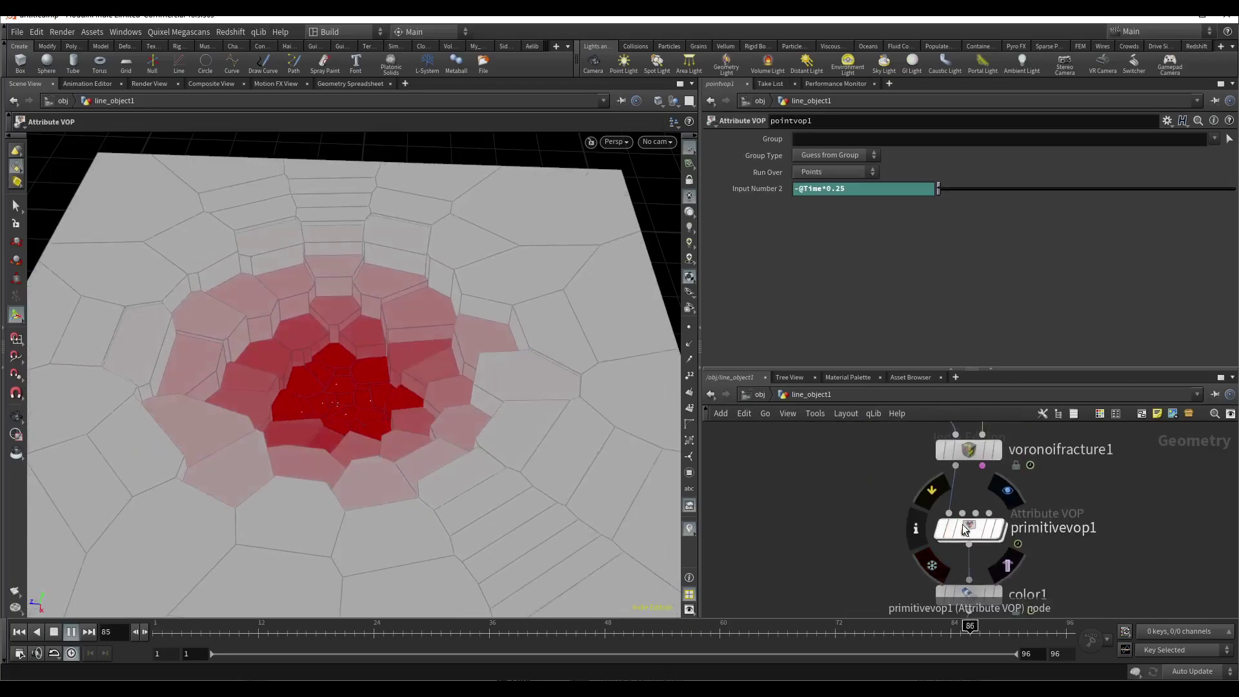
click(964, 529)
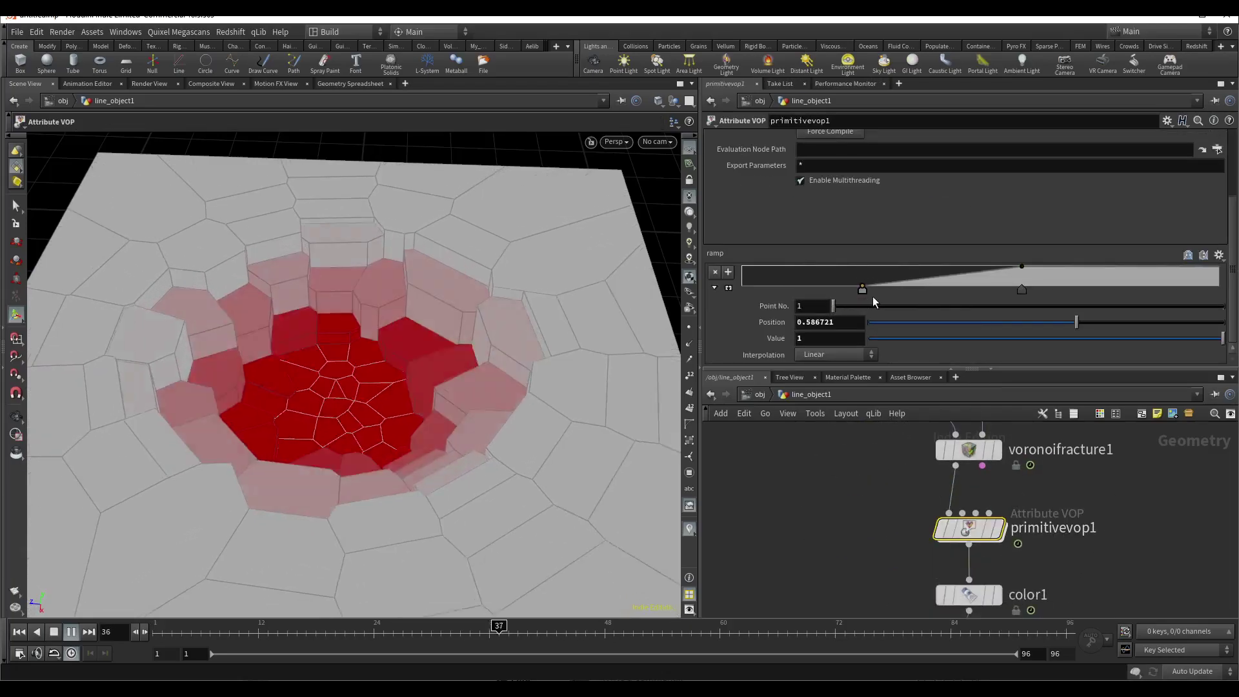
Step: Drag both primitivevop1 ramp keys toward the start, shrinking the crater to a smaller red hole
drag(862, 289, 772, 298)
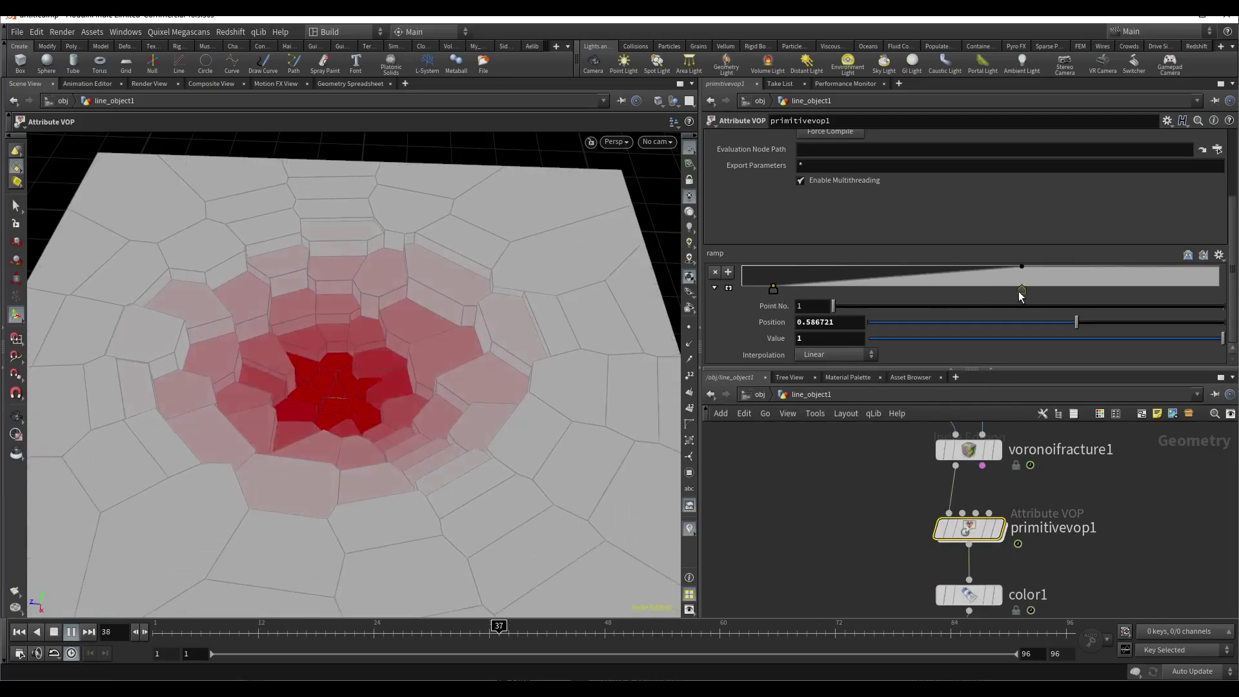
drag(1021, 294, 885, 285)
key(Escape)
scroll(213, 380, up, 4)
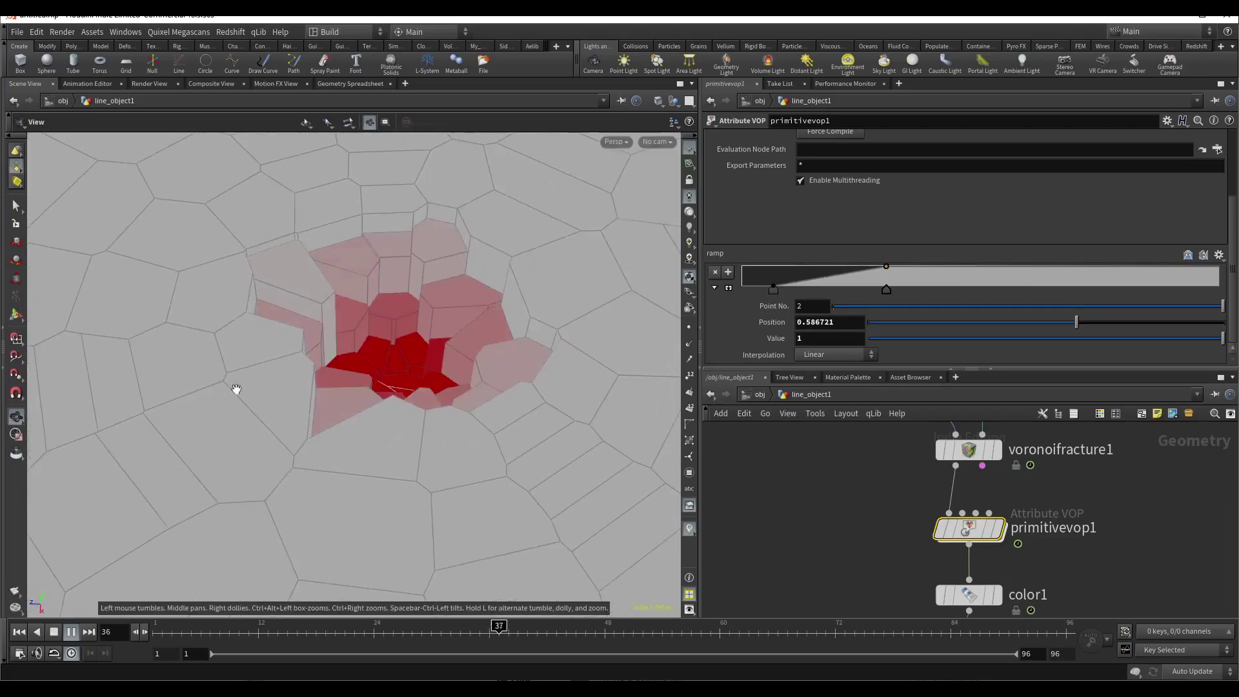
drag(236, 389, 316, 429)
key(Return)
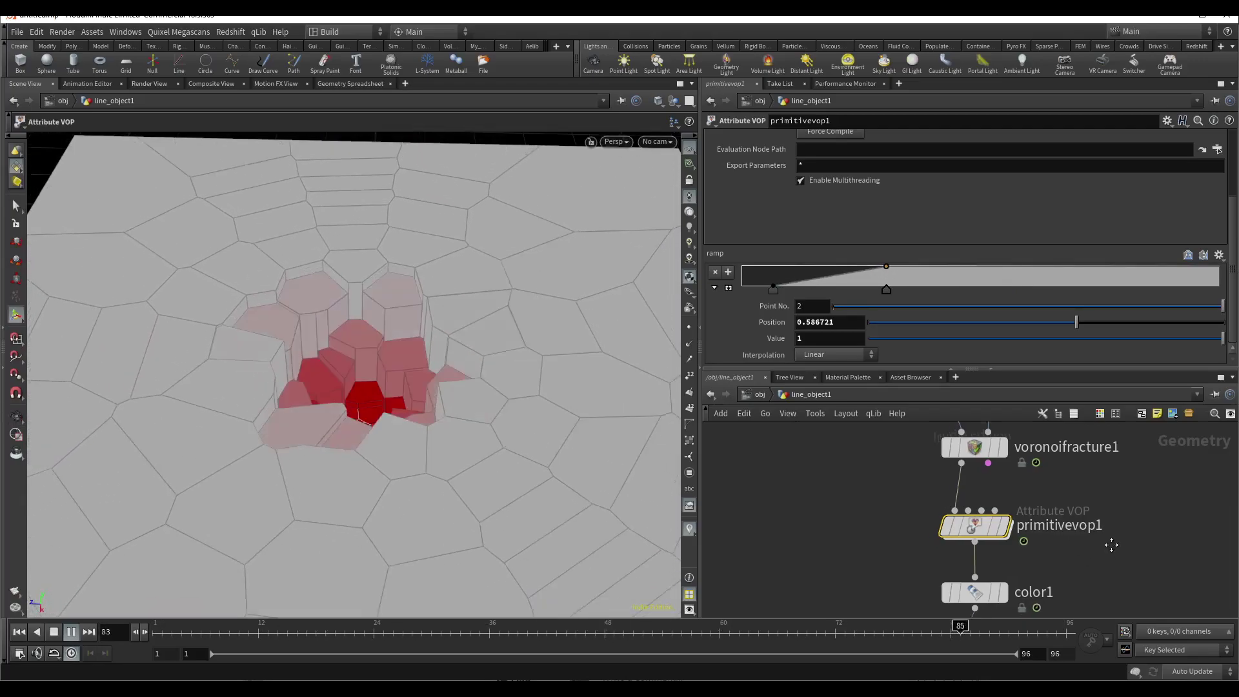
middle_drag(1111, 545, 1096, 471)
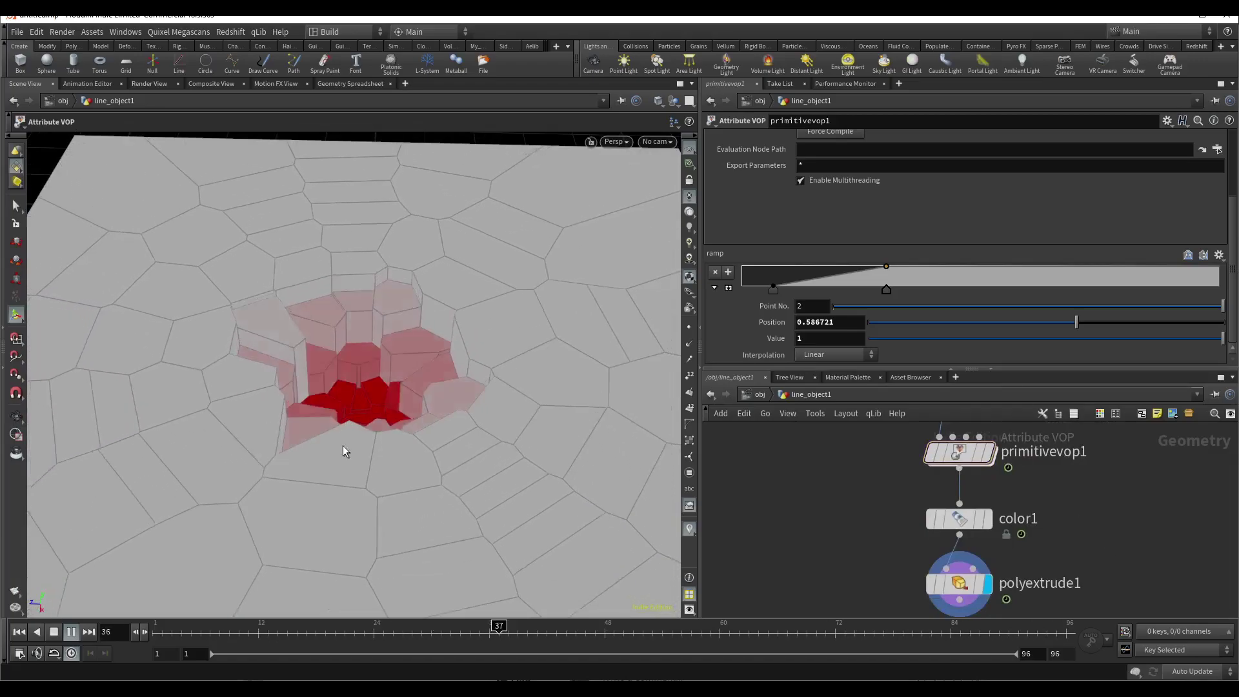